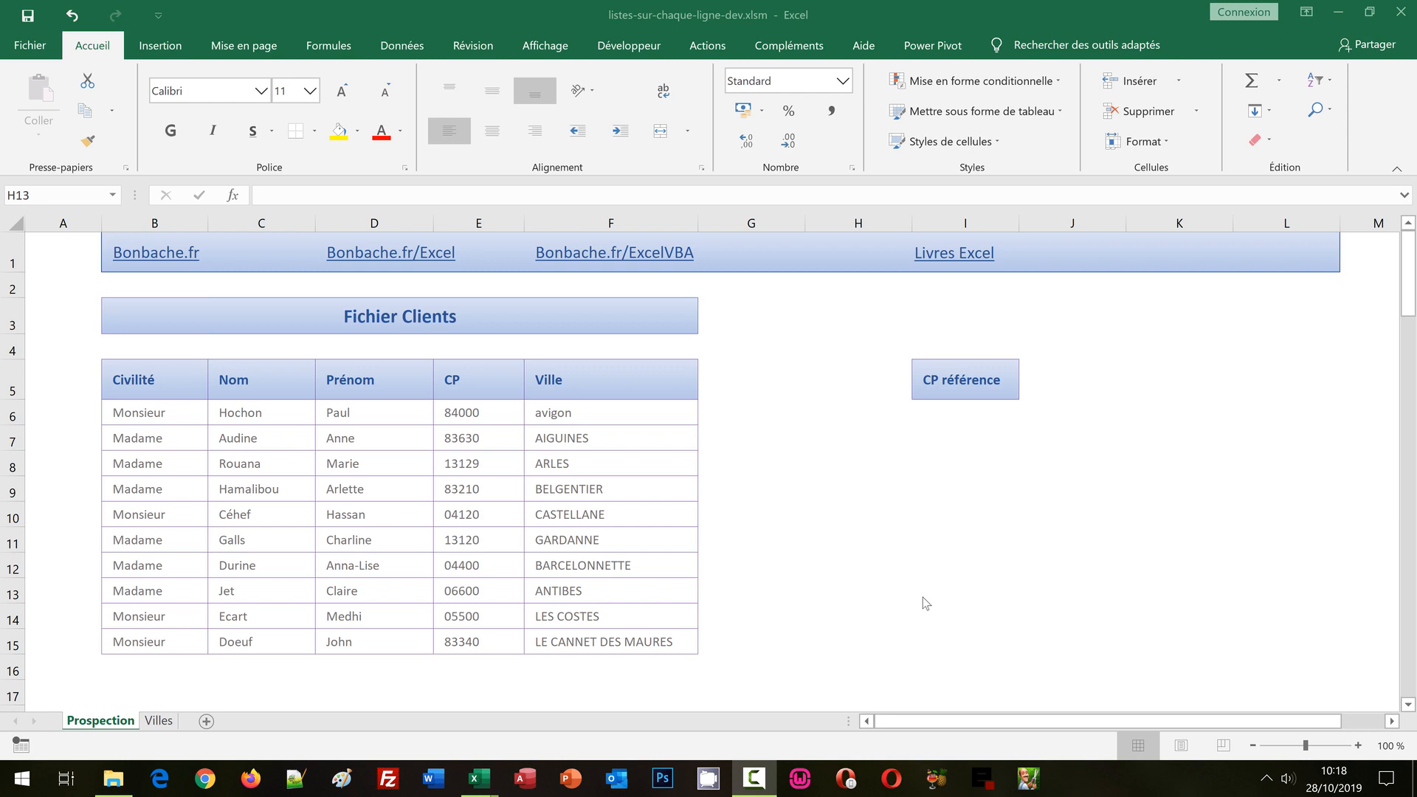
Step: Examine the town choices offered in the Ville column for the clients in rows 8, 9 and 13
left_click(550, 455)
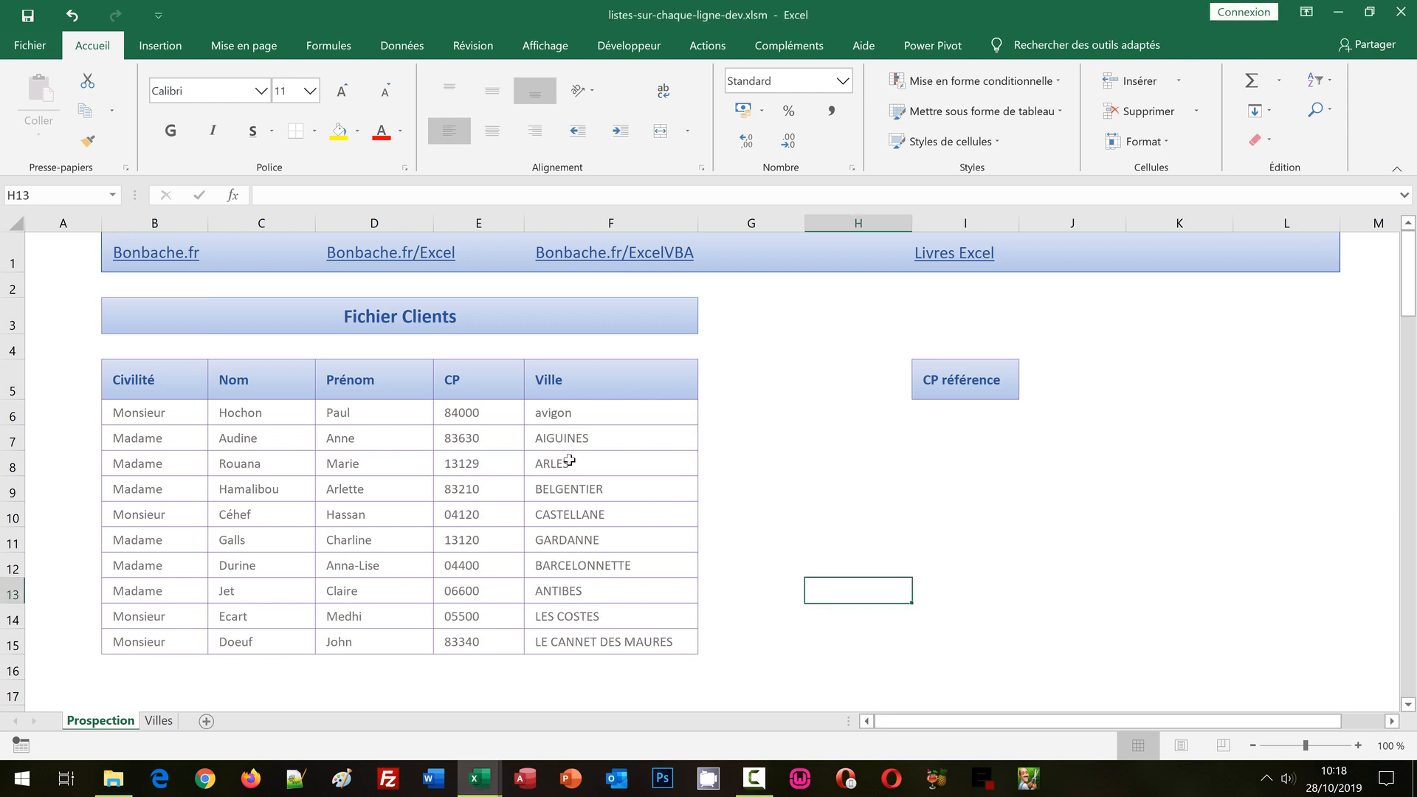
left_click(570, 461)
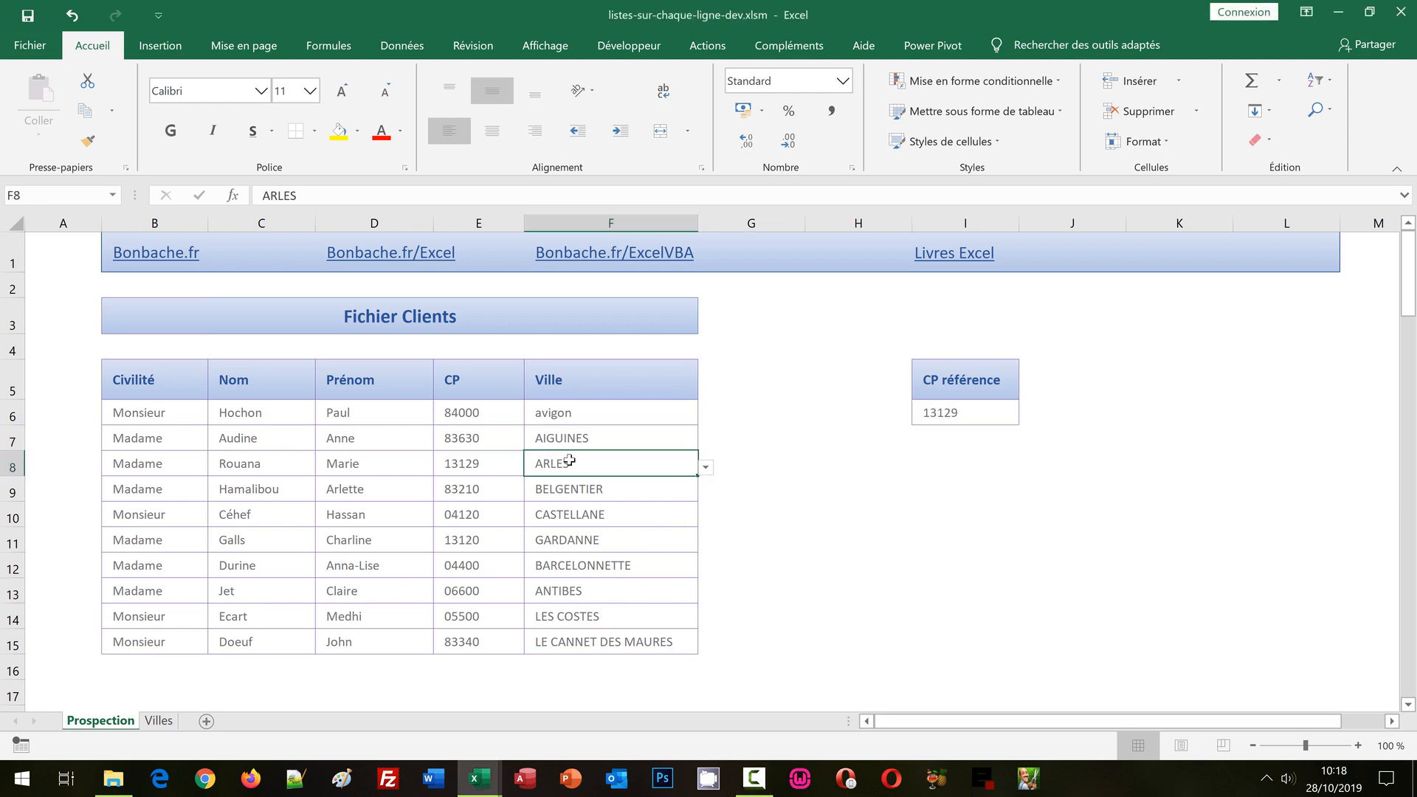
left_click(706, 467)
left_click(679, 483)
left_click(656, 486)
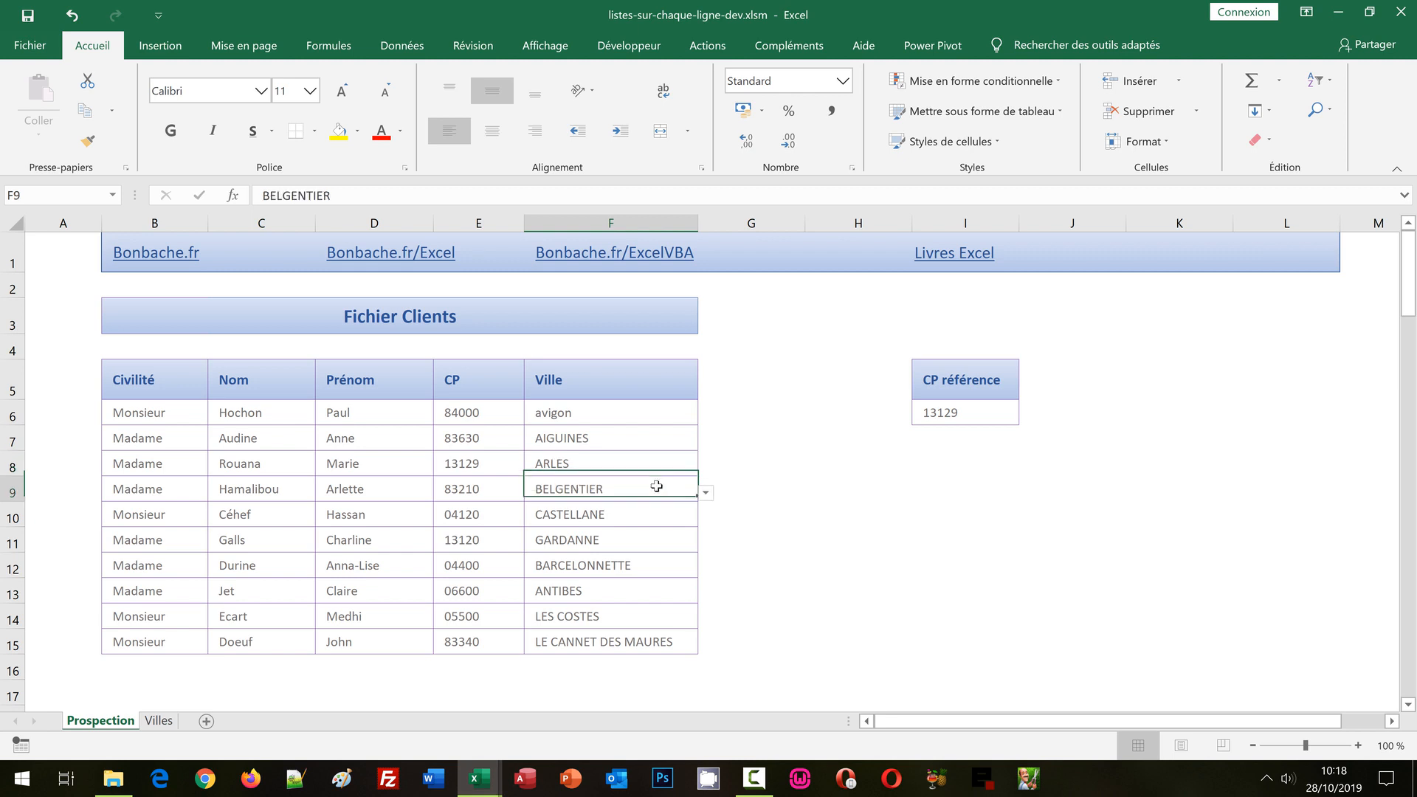
left_click(706, 493)
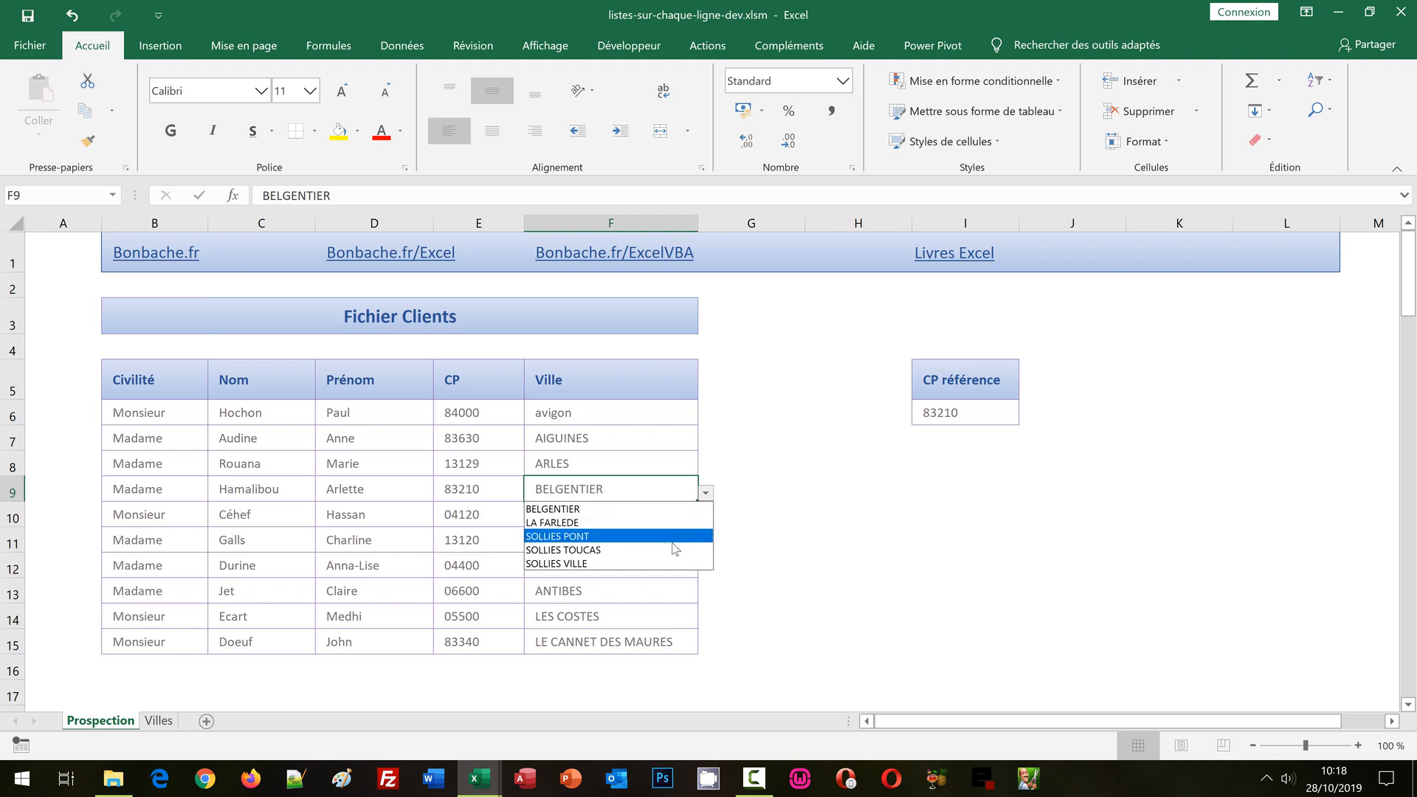
left_click(636, 597)
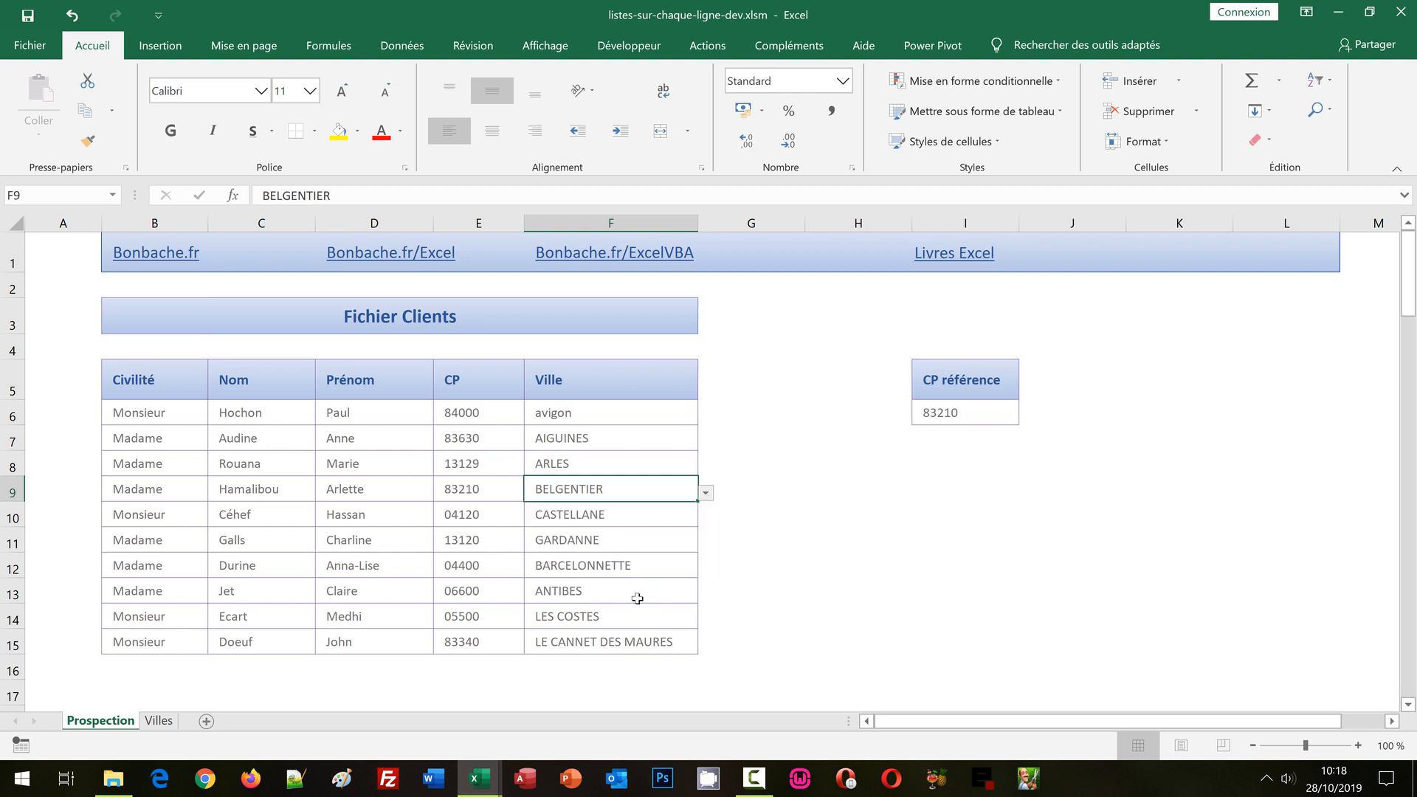
left_click(706, 595)
left_click(706, 596)
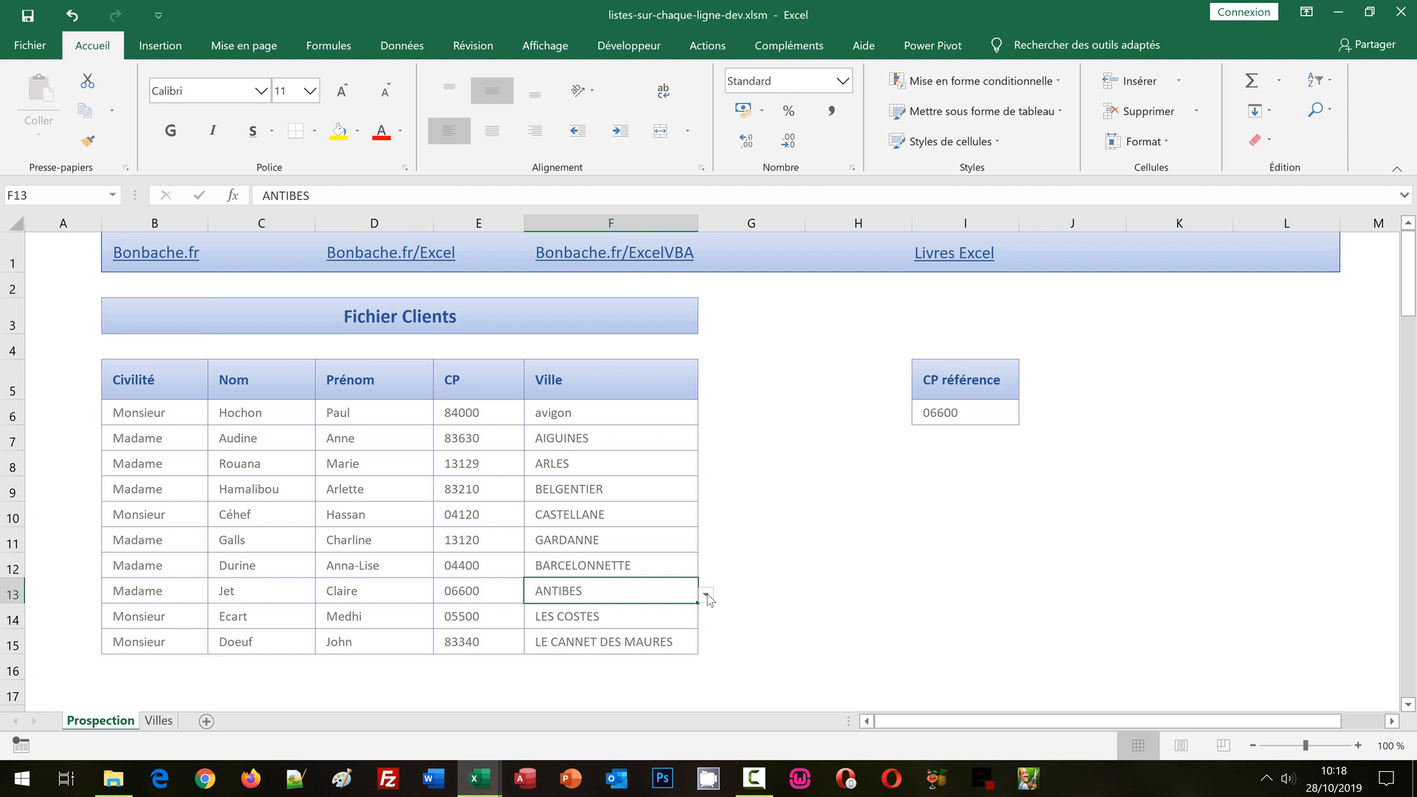
Step: Enter a new client in row 16 with Monsieur, the last name, first name and CP 06400, and check its town choices
left_click(179, 663)
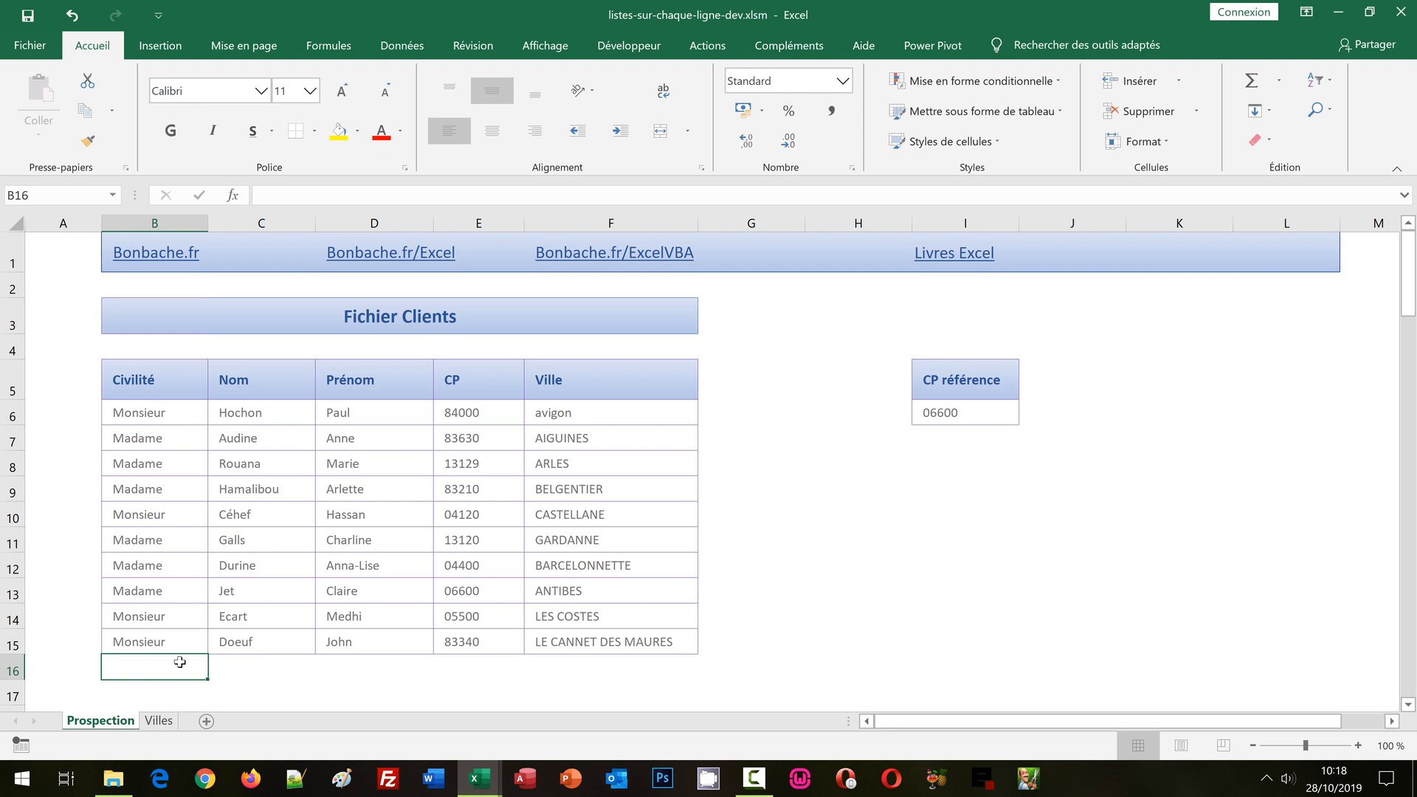
type("Monsieur")
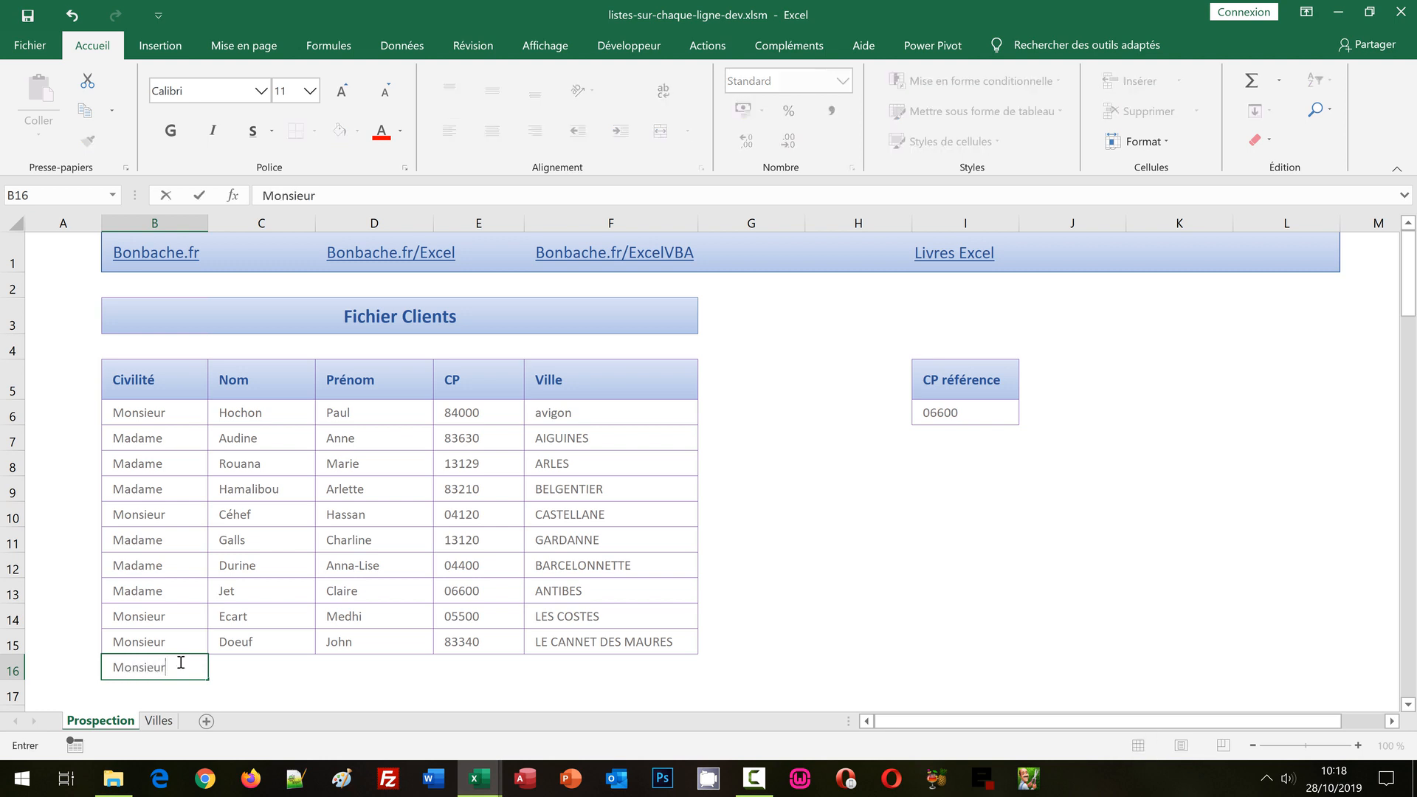
key("Tab")
type("Tomette")
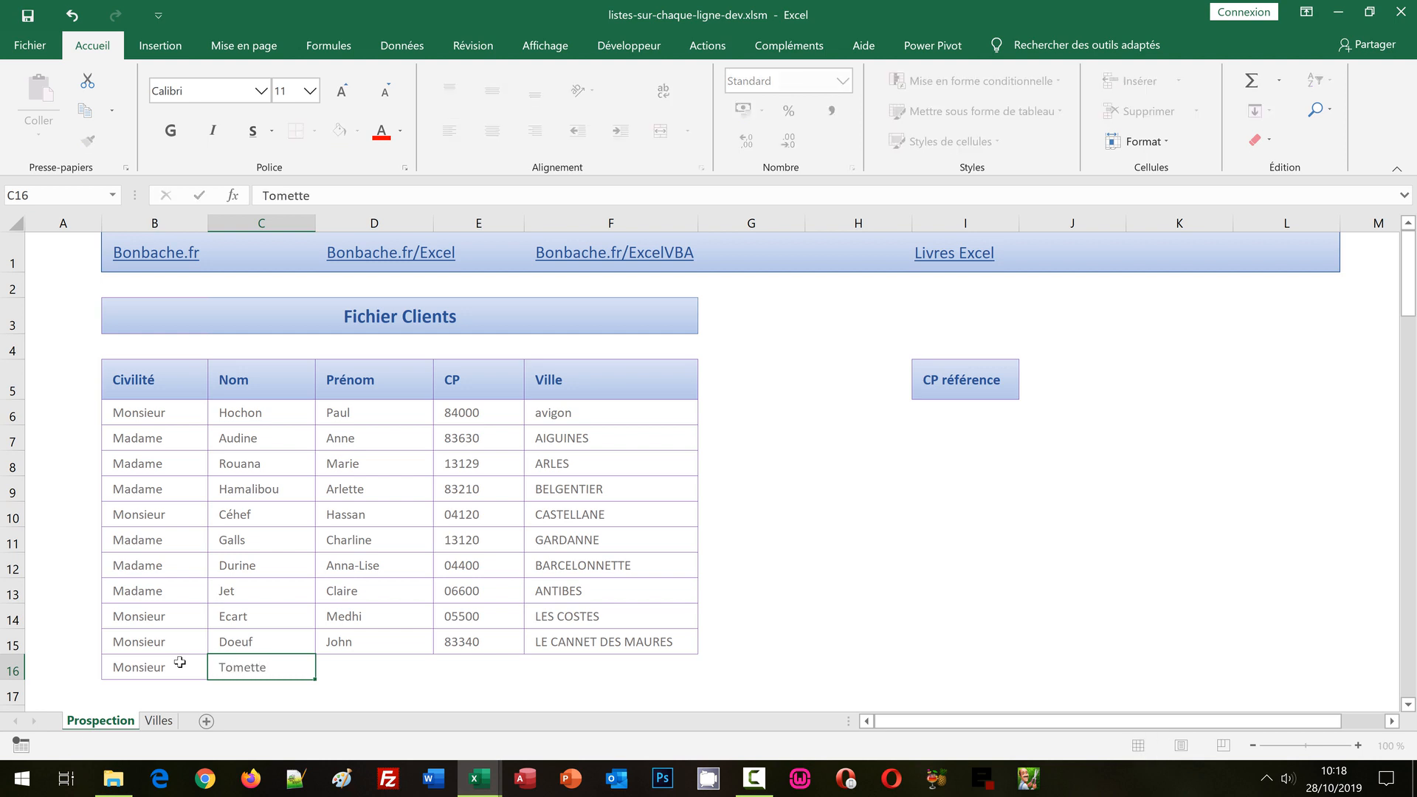
key("Tab")
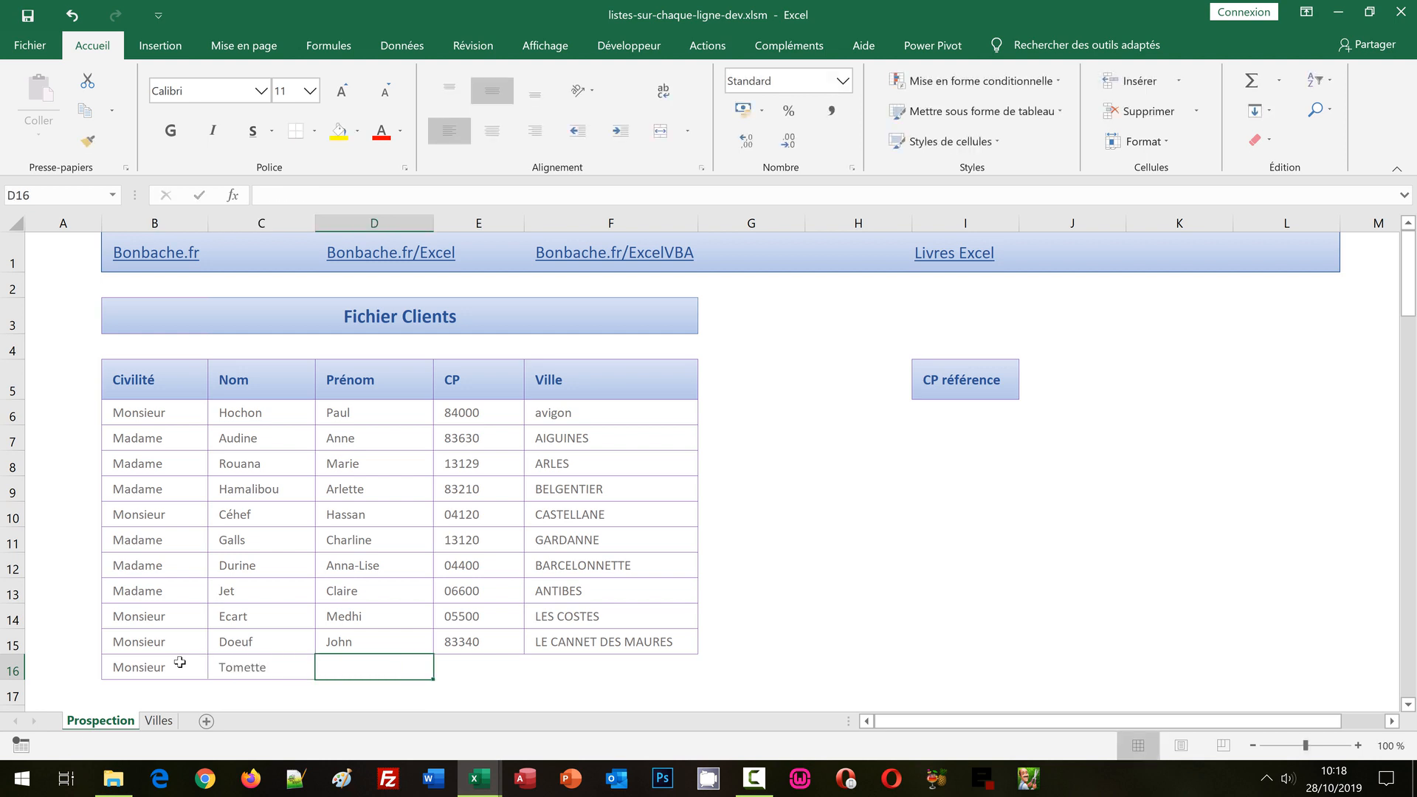
type("Jerry")
key("Tab")
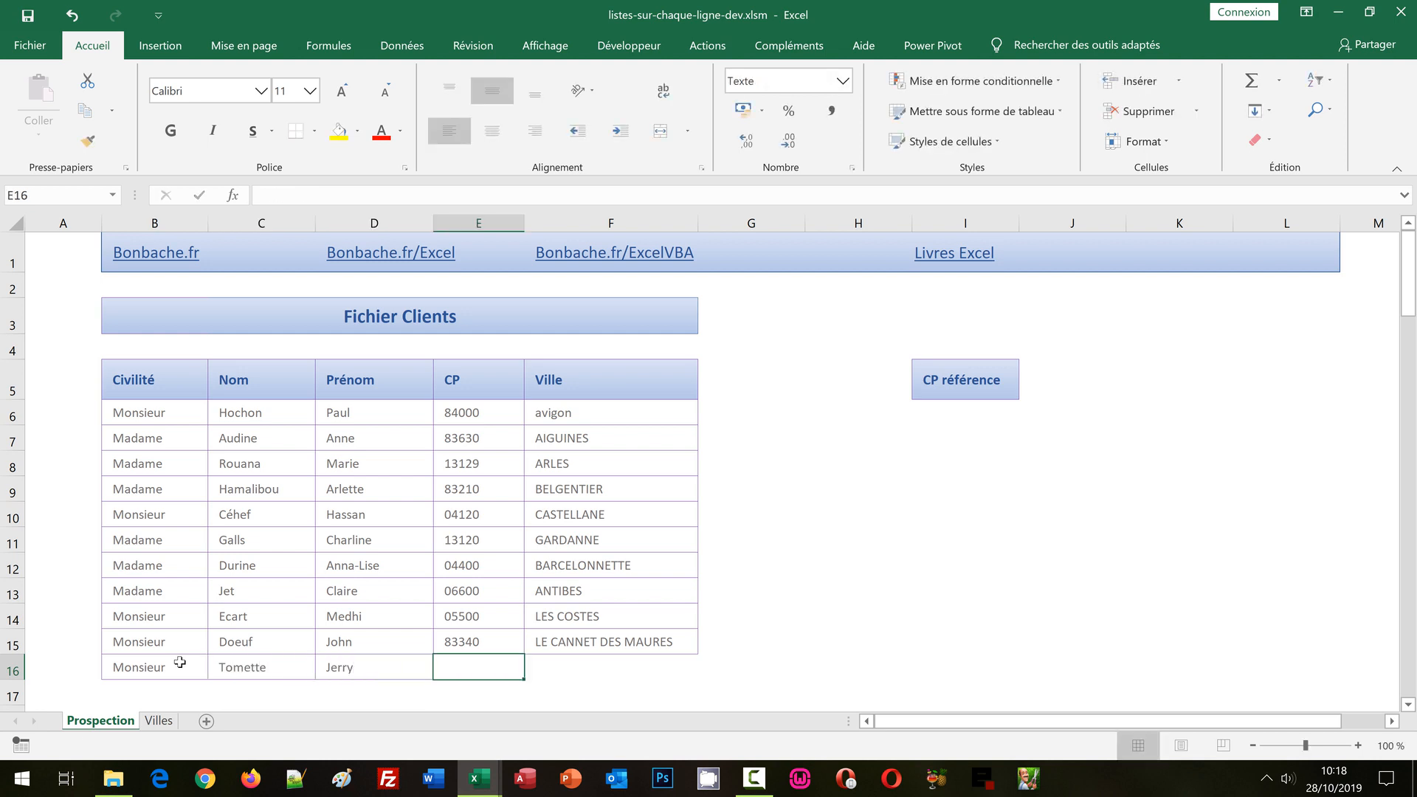
type("06400")
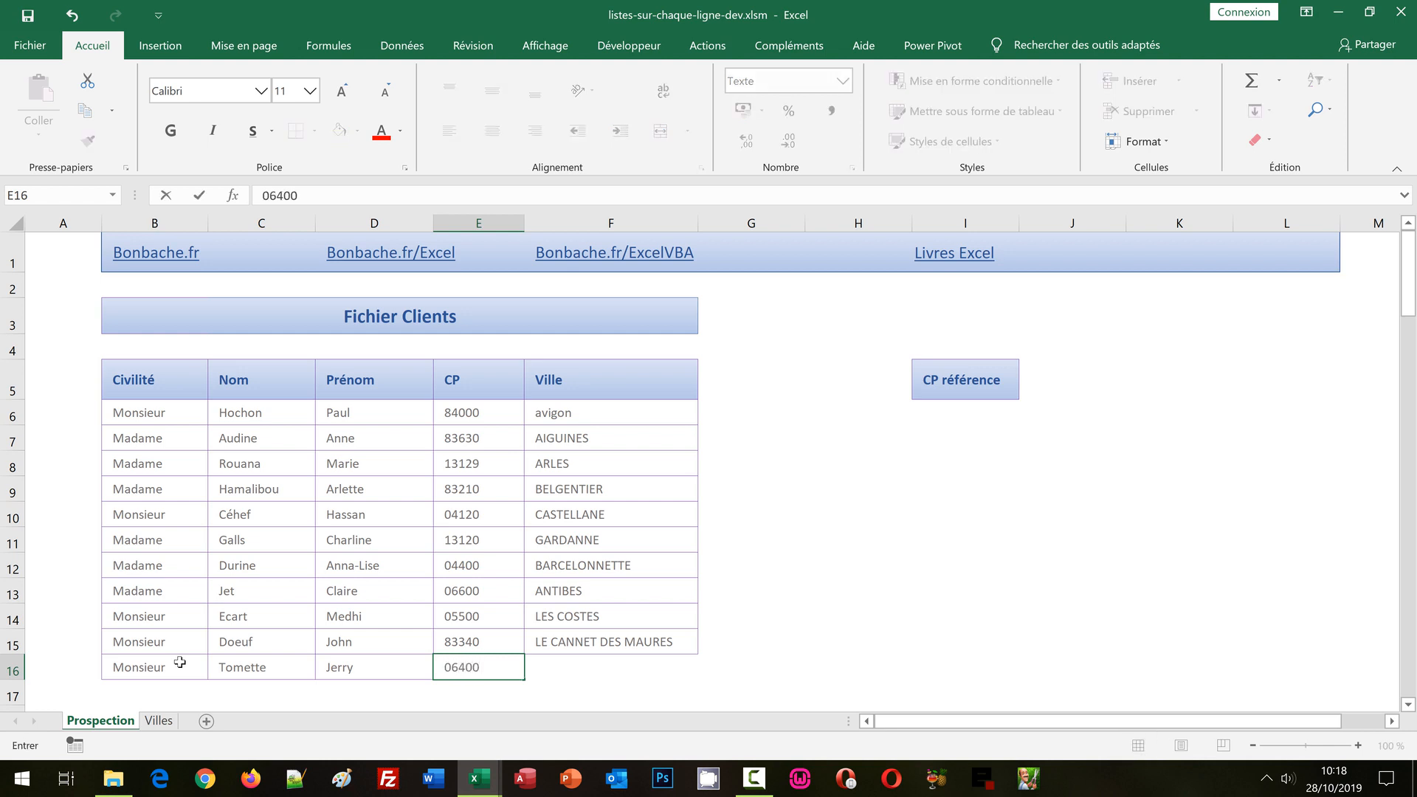
key("Tab")
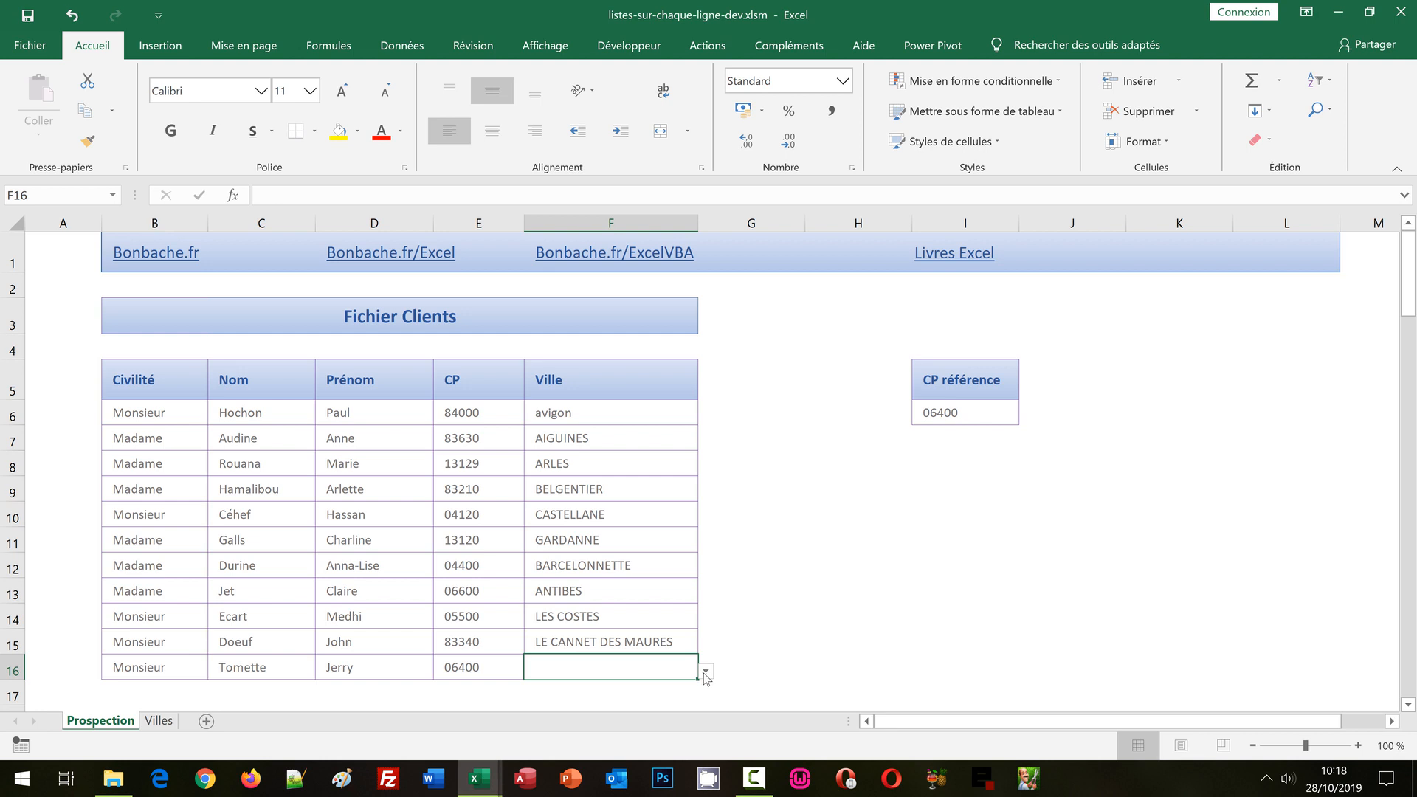
left_click(706, 672)
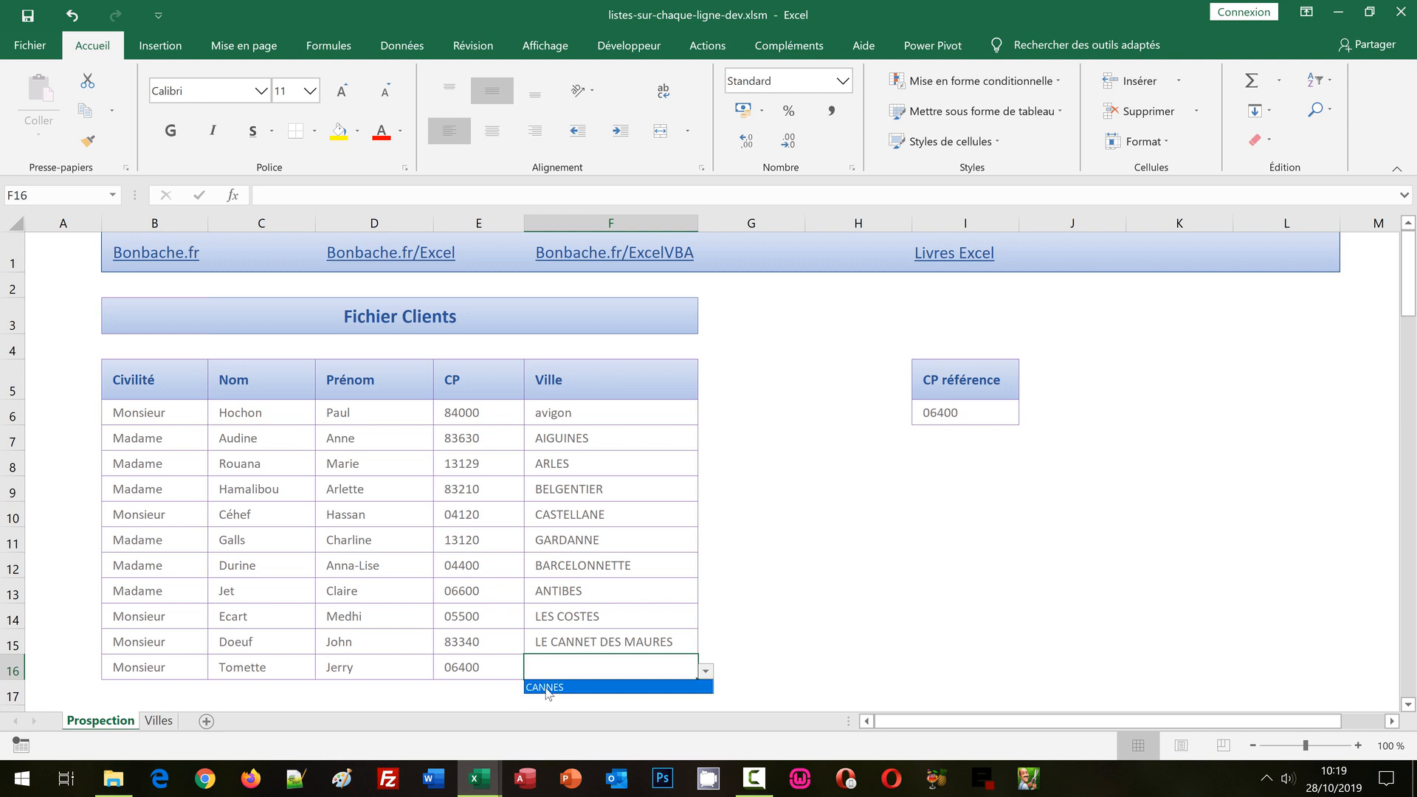
key("Escape")
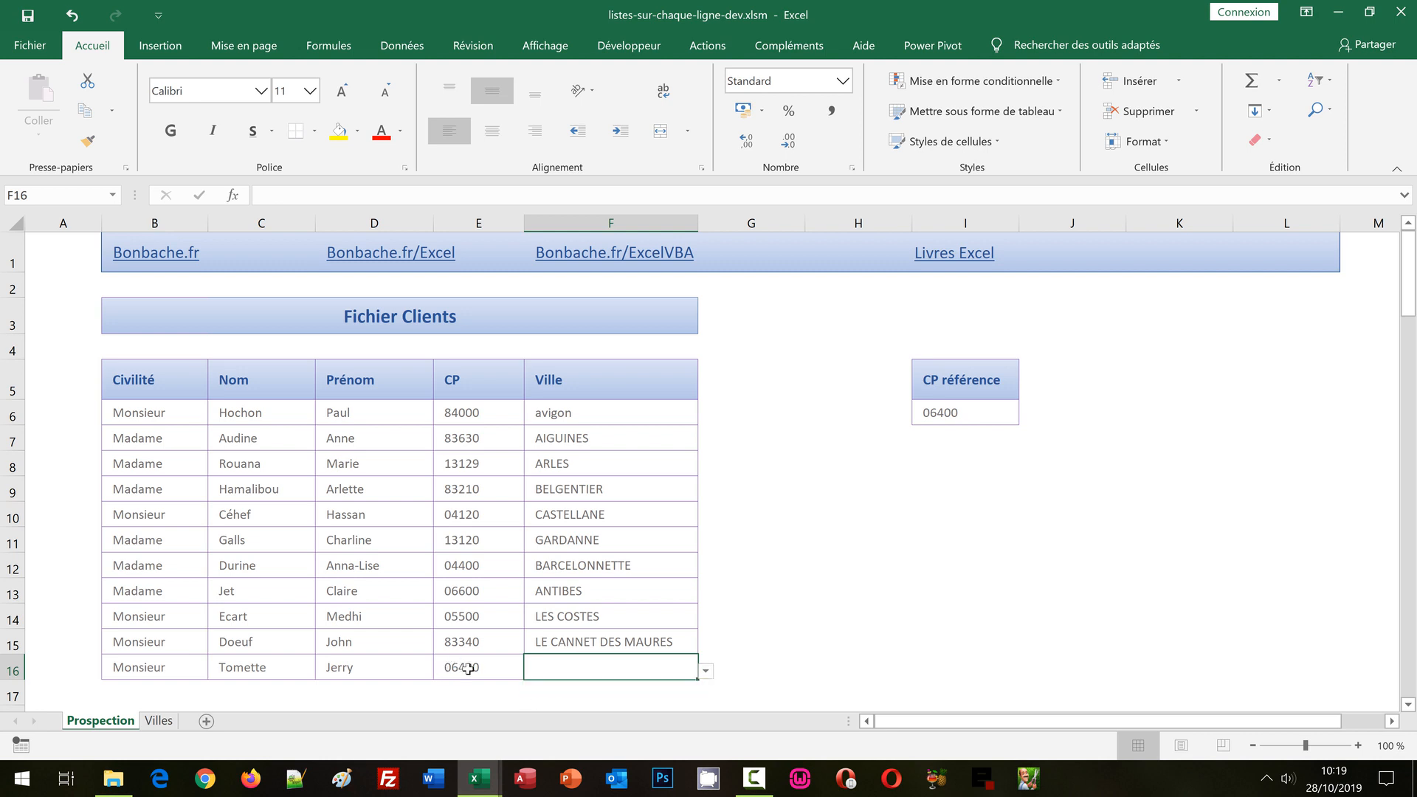
Step: Change the new client's CP in E16 to 06500 and check the town choices offered in F16
left_click(465, 668)
double_click(466, 668)
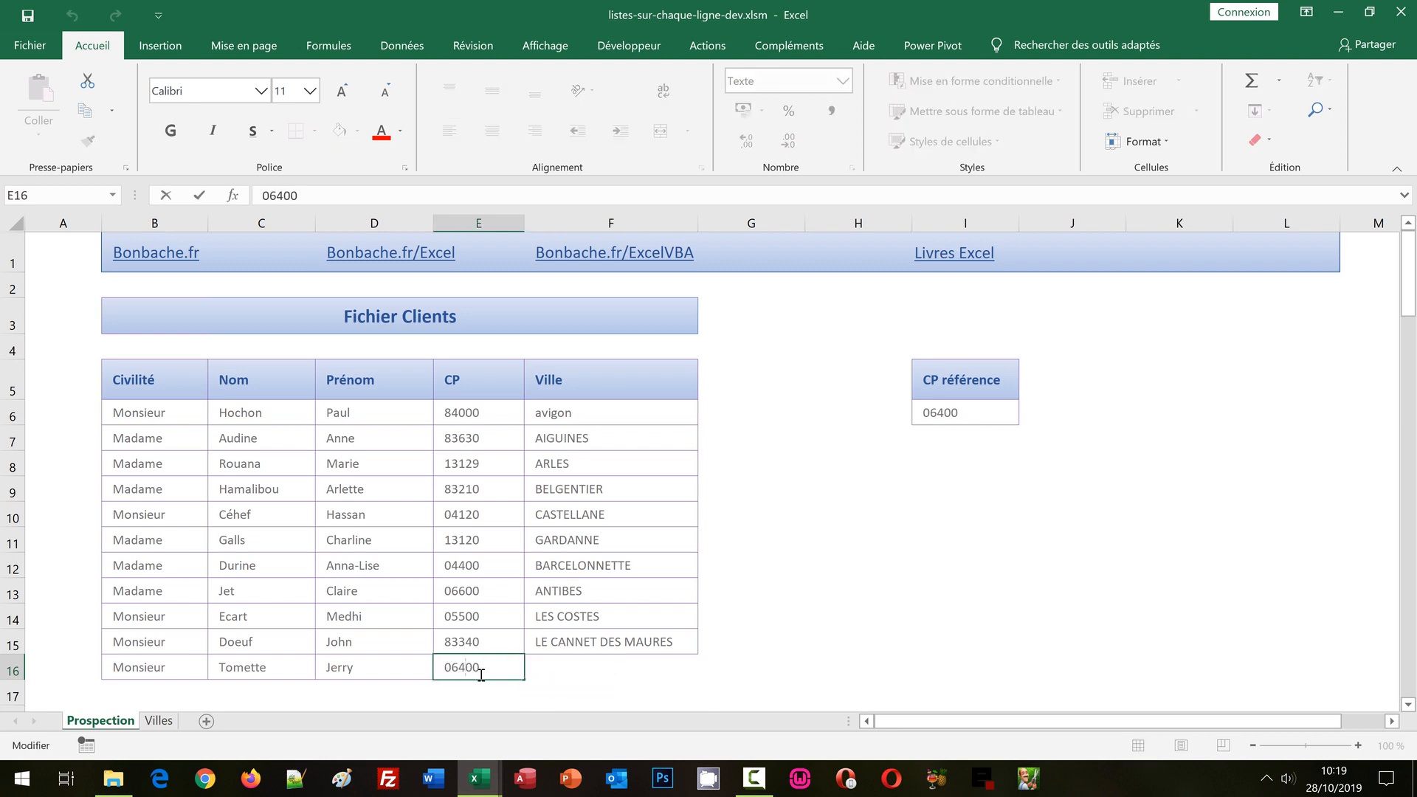
key("BackSpace")
type("5")
key("Tab")
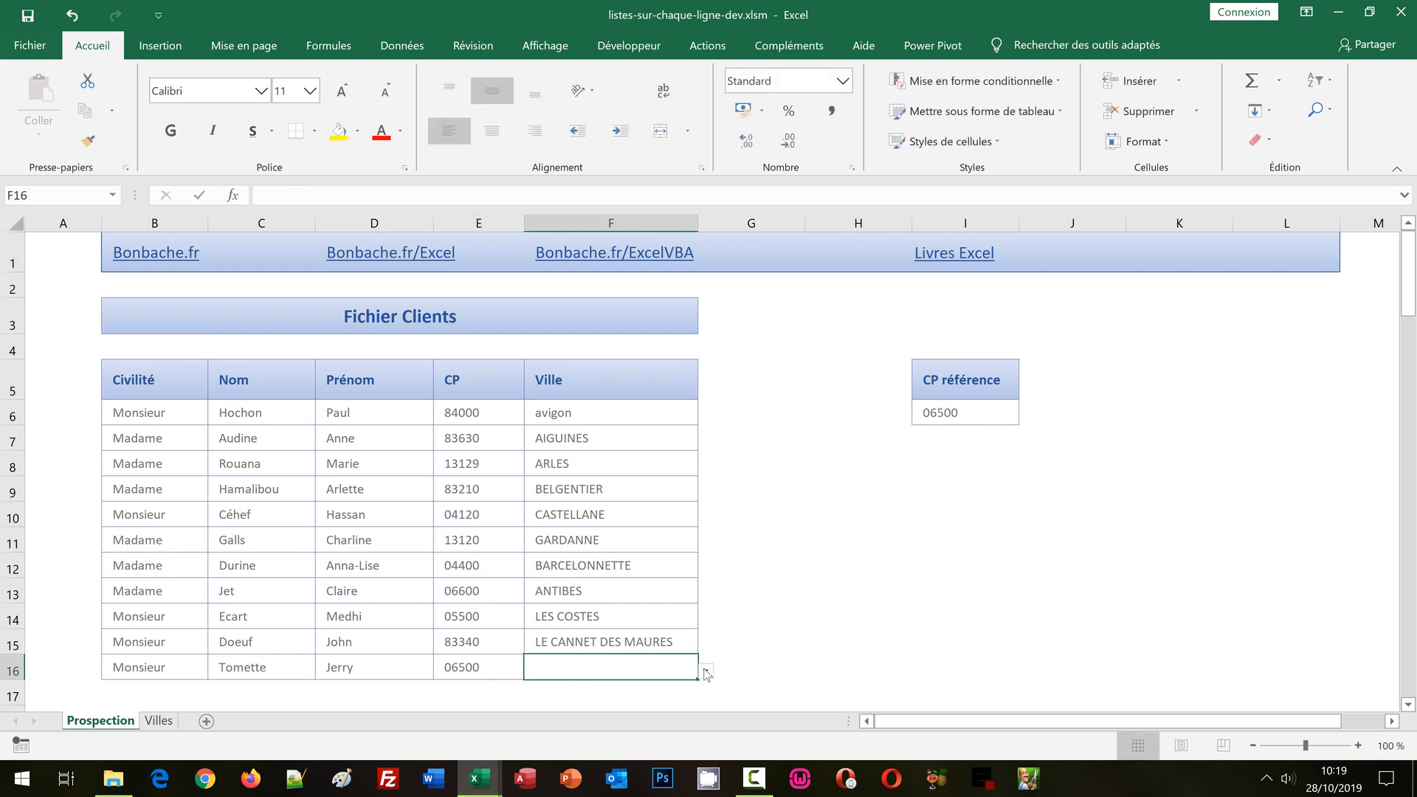
left_click(706, 672)
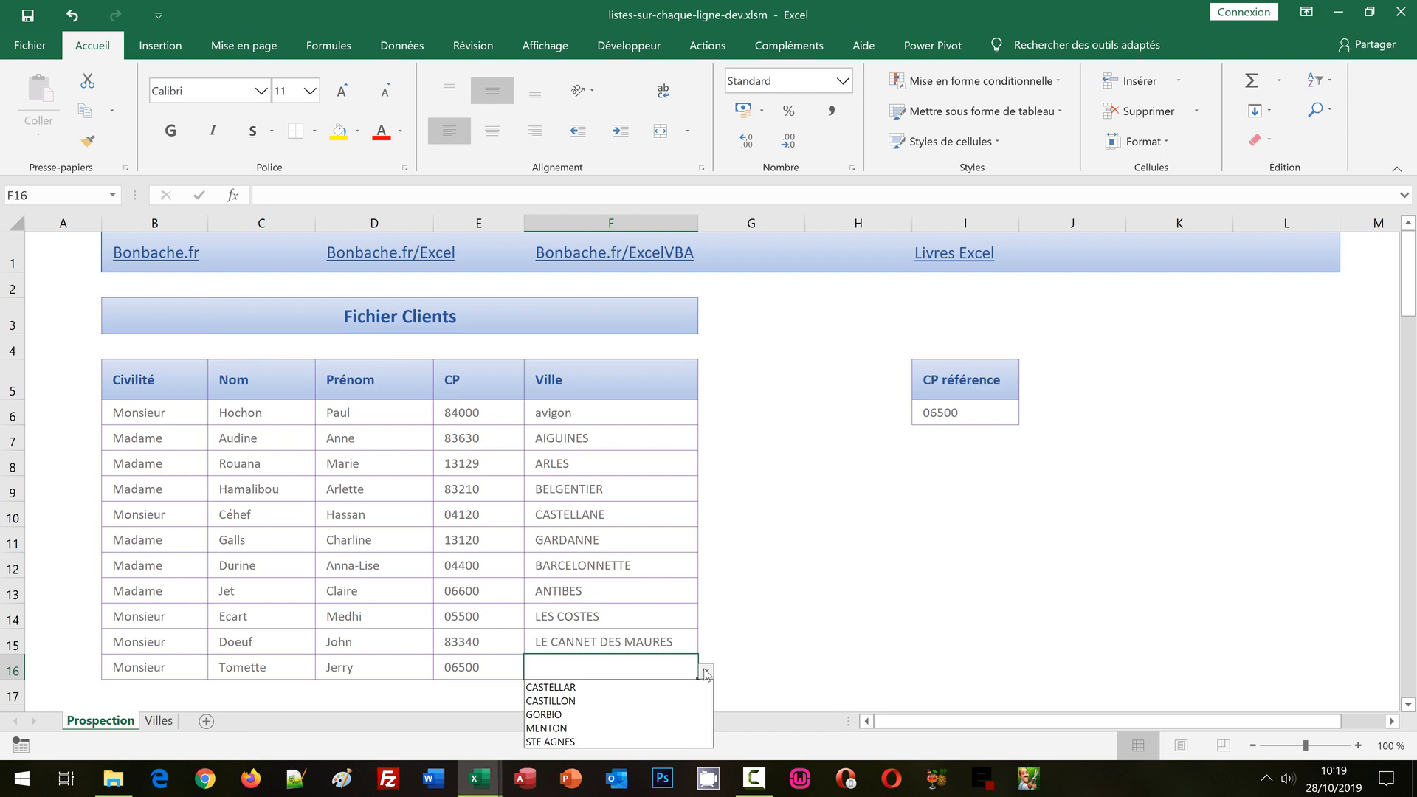
key("Escape")
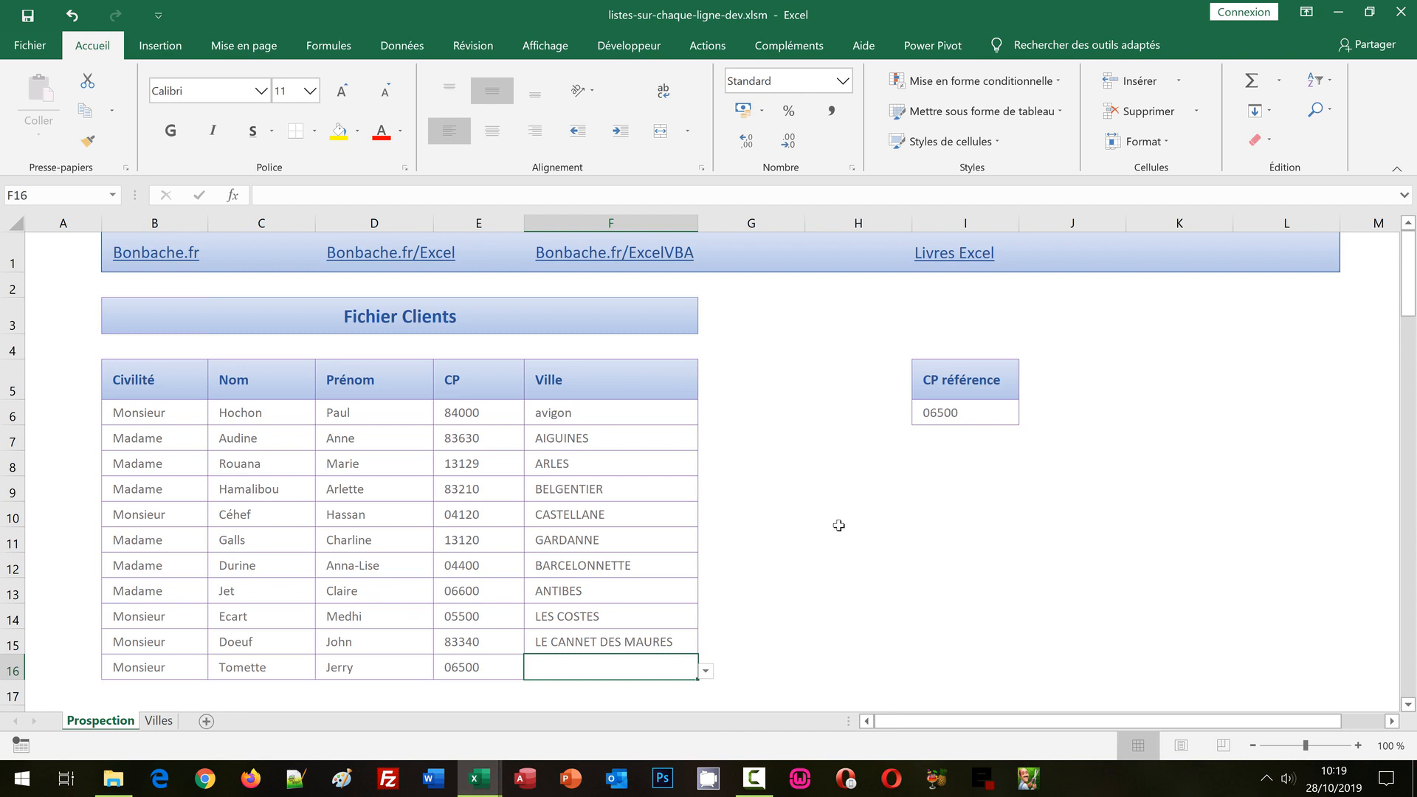
Step: Close the workbook listes-sur-chaque-ligne-dev.xlsm without saving its changes
left_click(1400, 11)
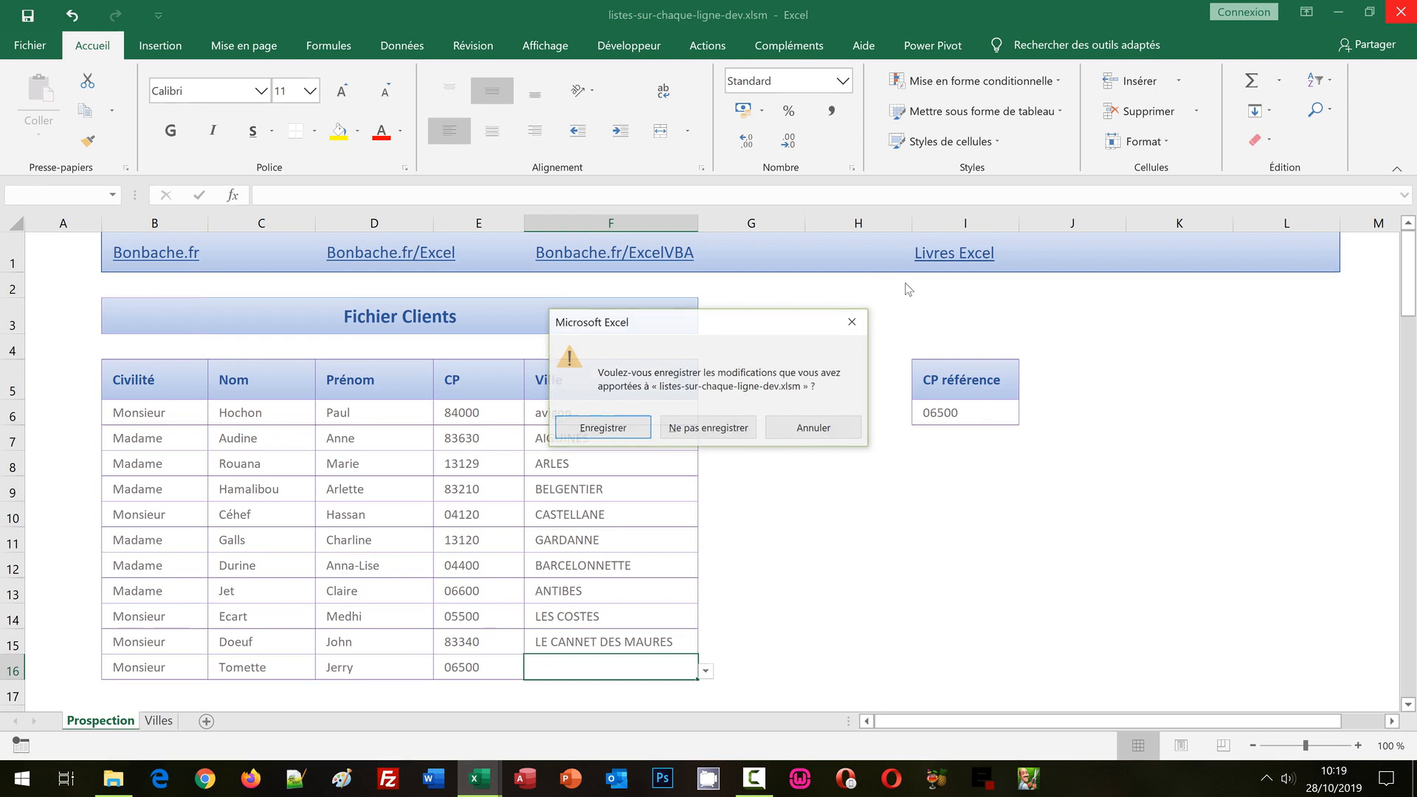
left_click(707, 428)
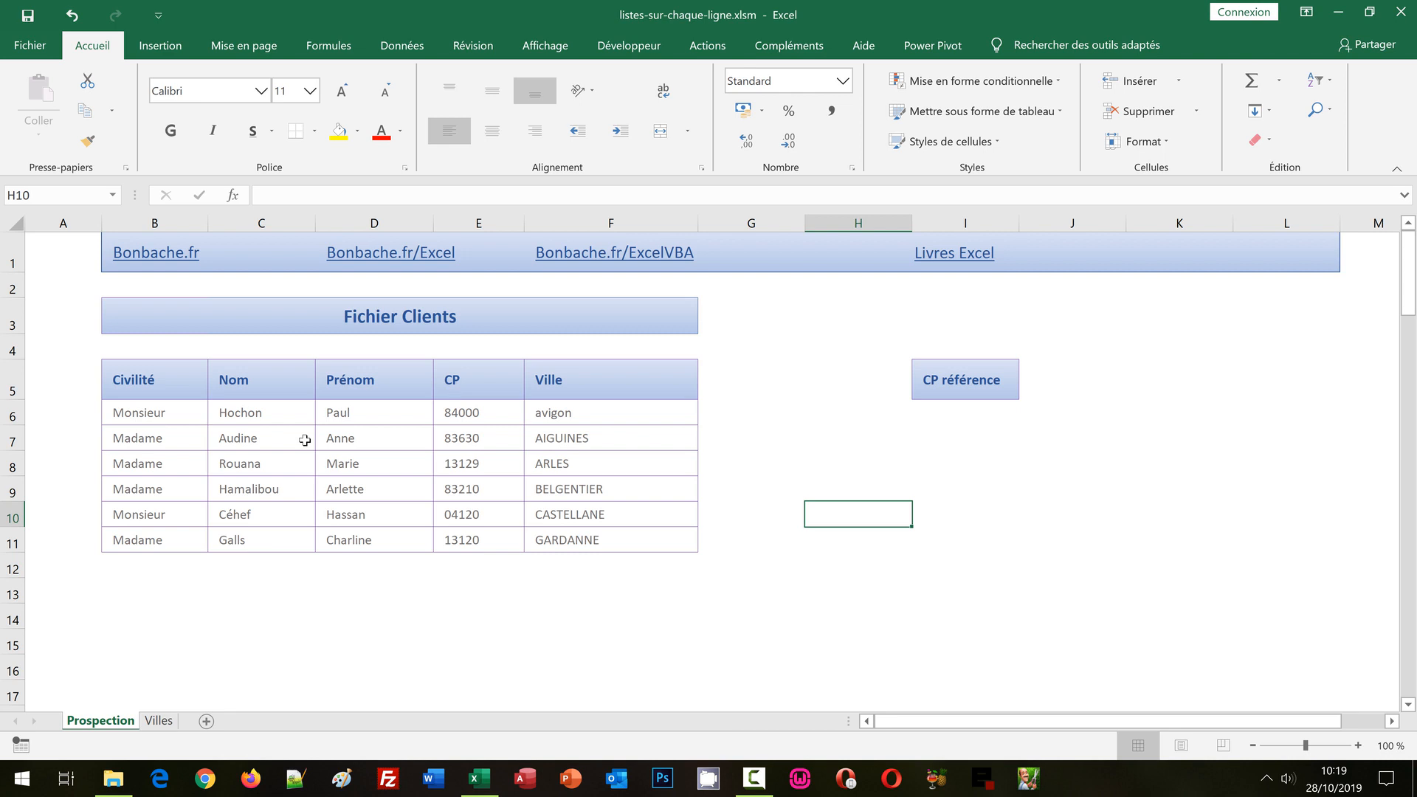
Step: In listes-sur-chaque-ligne.xlsm, examine the CP and Ville cells of the client table and the CP référence cell I6
left_click(473, 514)
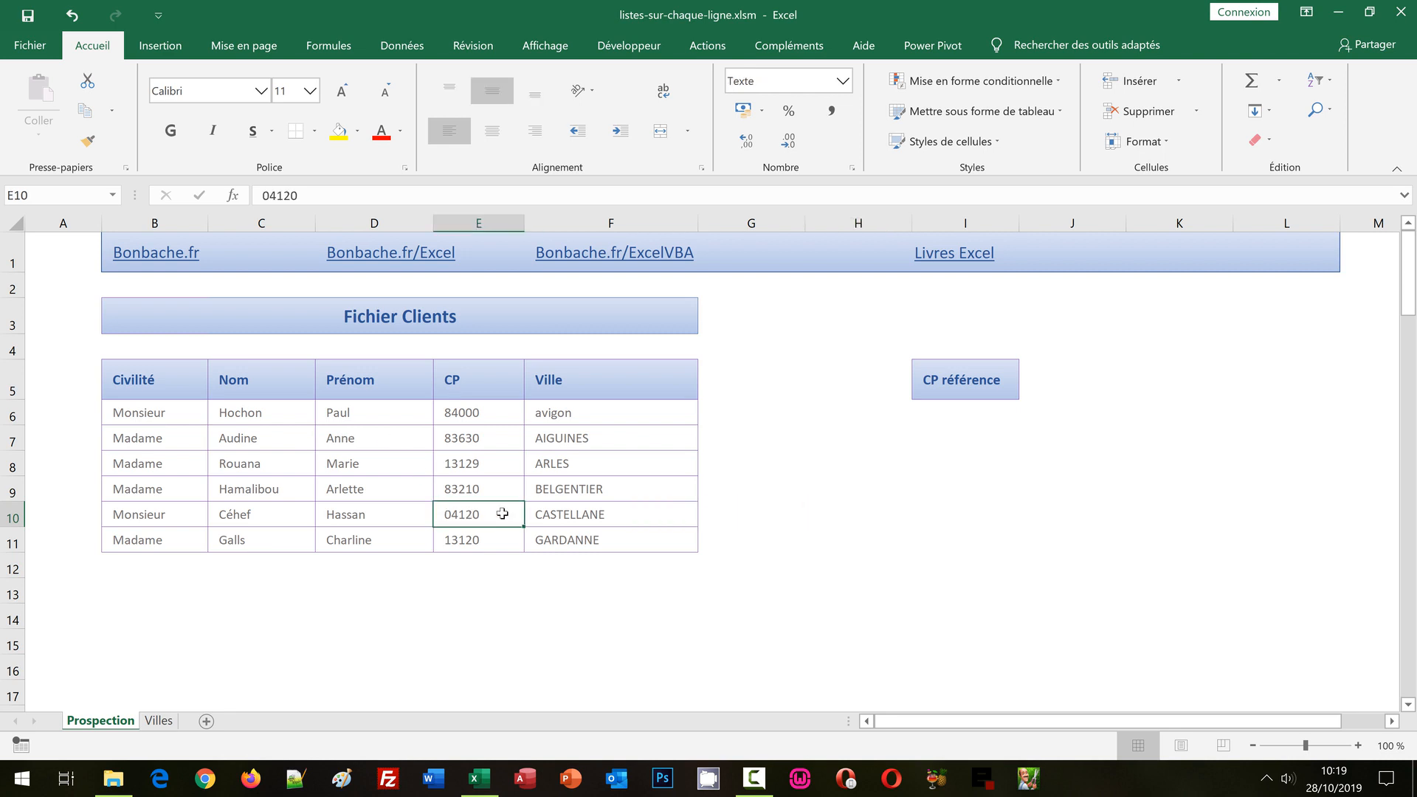
left_click(602, 514)
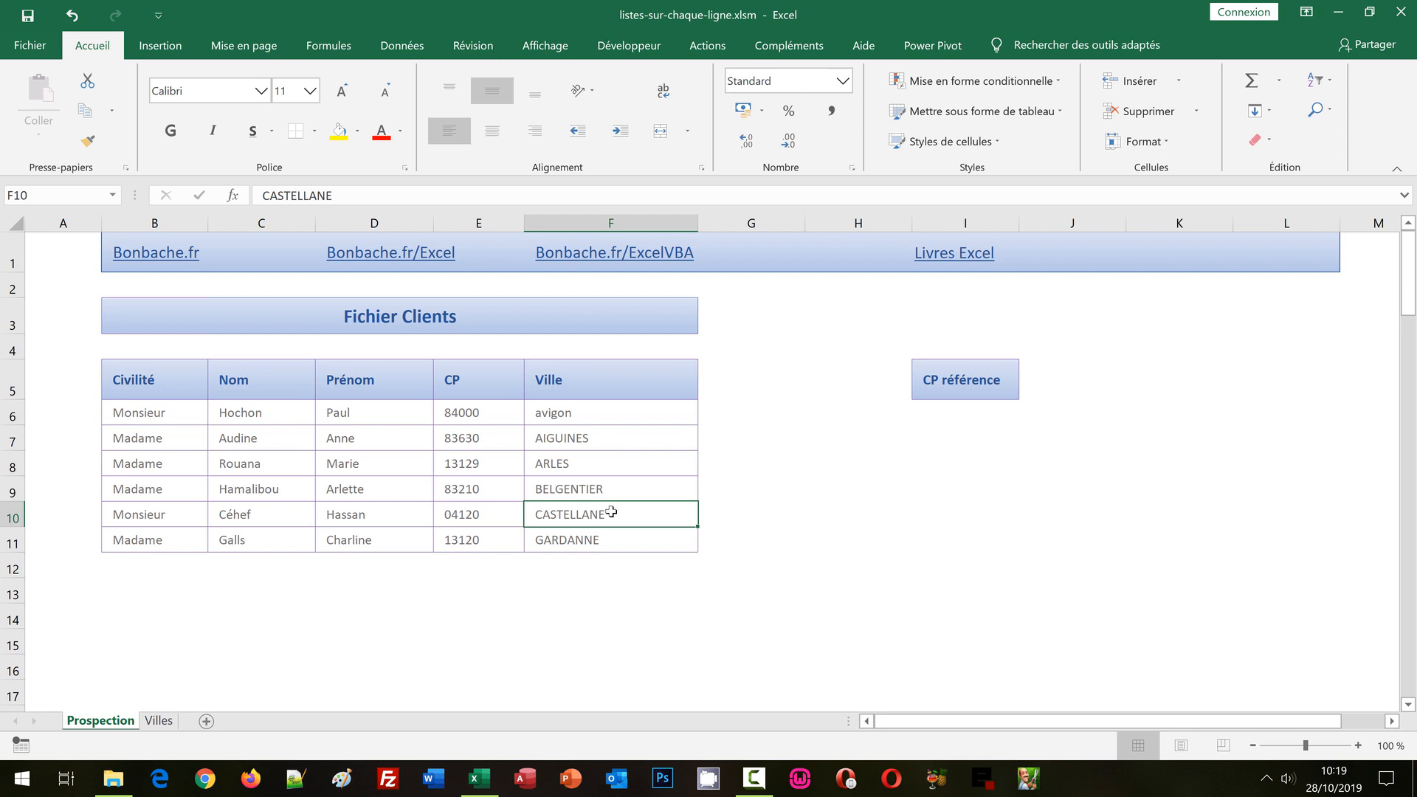
left_click(607, 468)
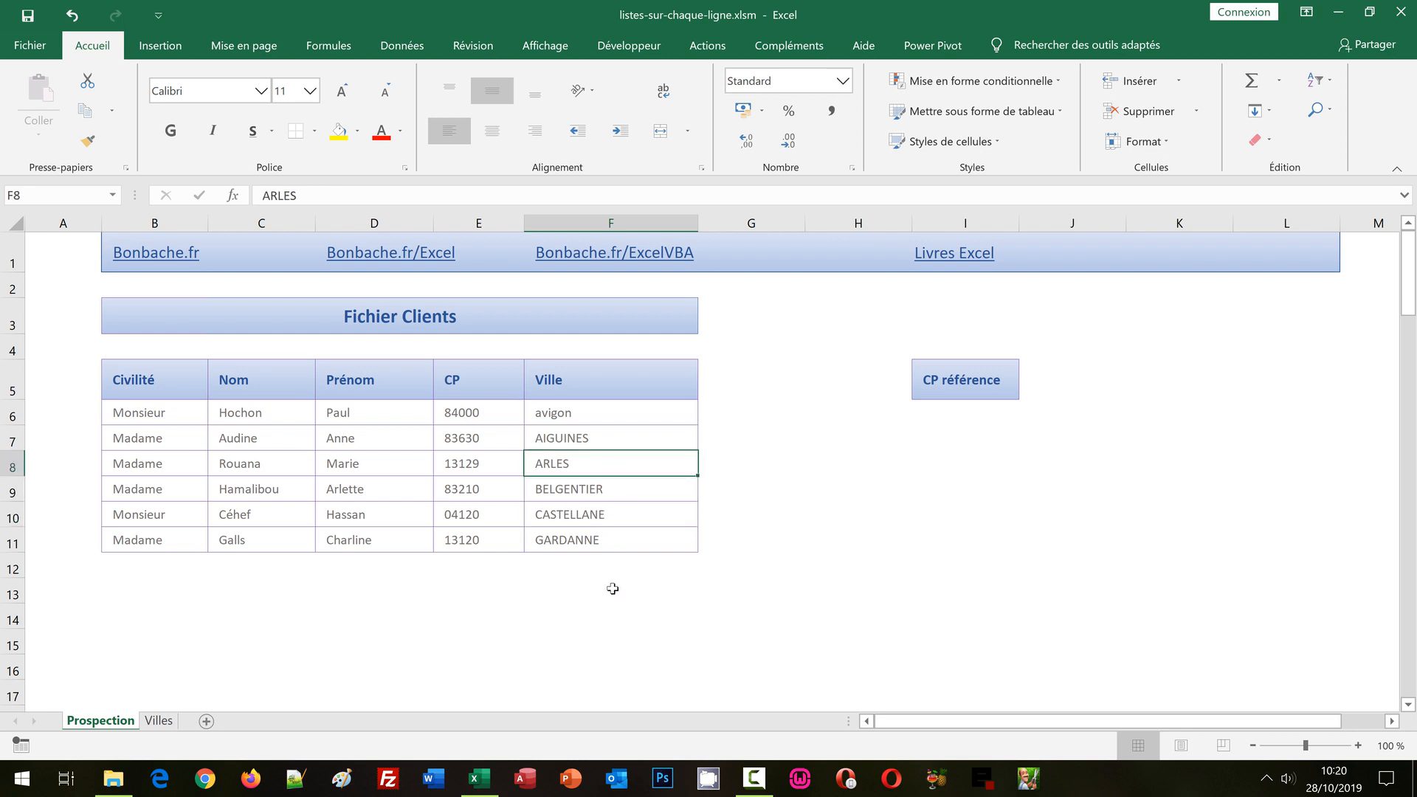
key("Down")
key("Down")
key("Down")
key("Down")
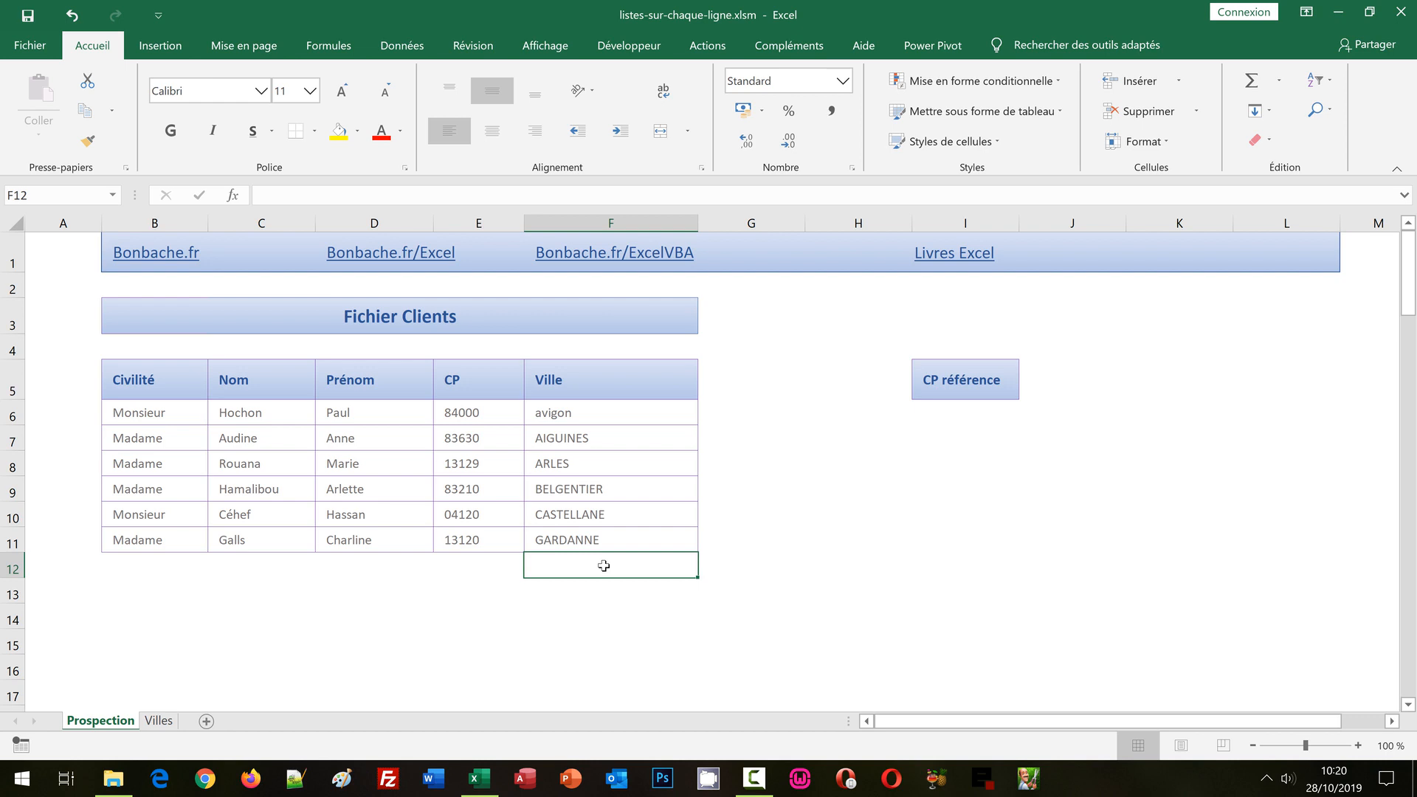
left_click(954, 413)
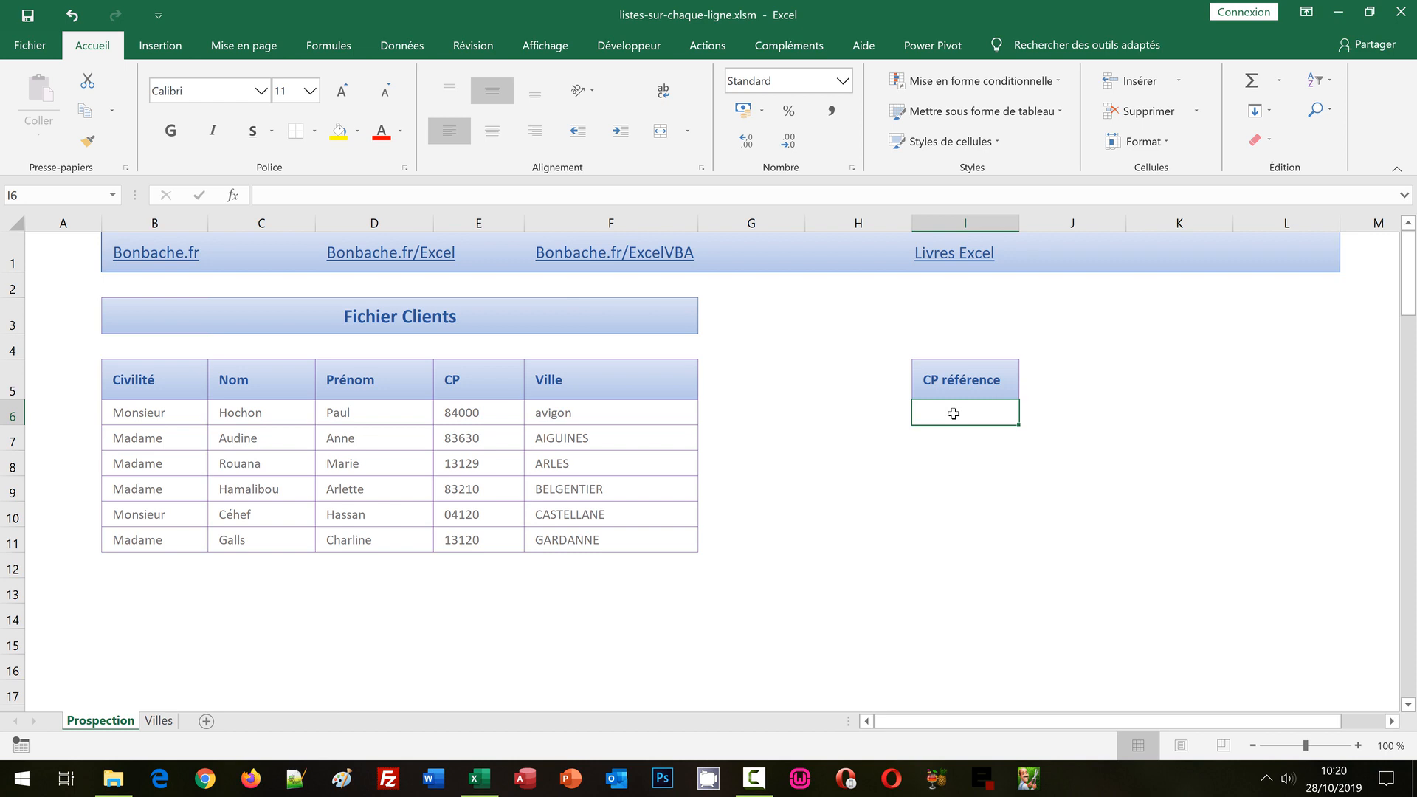
left_click(618, 461)
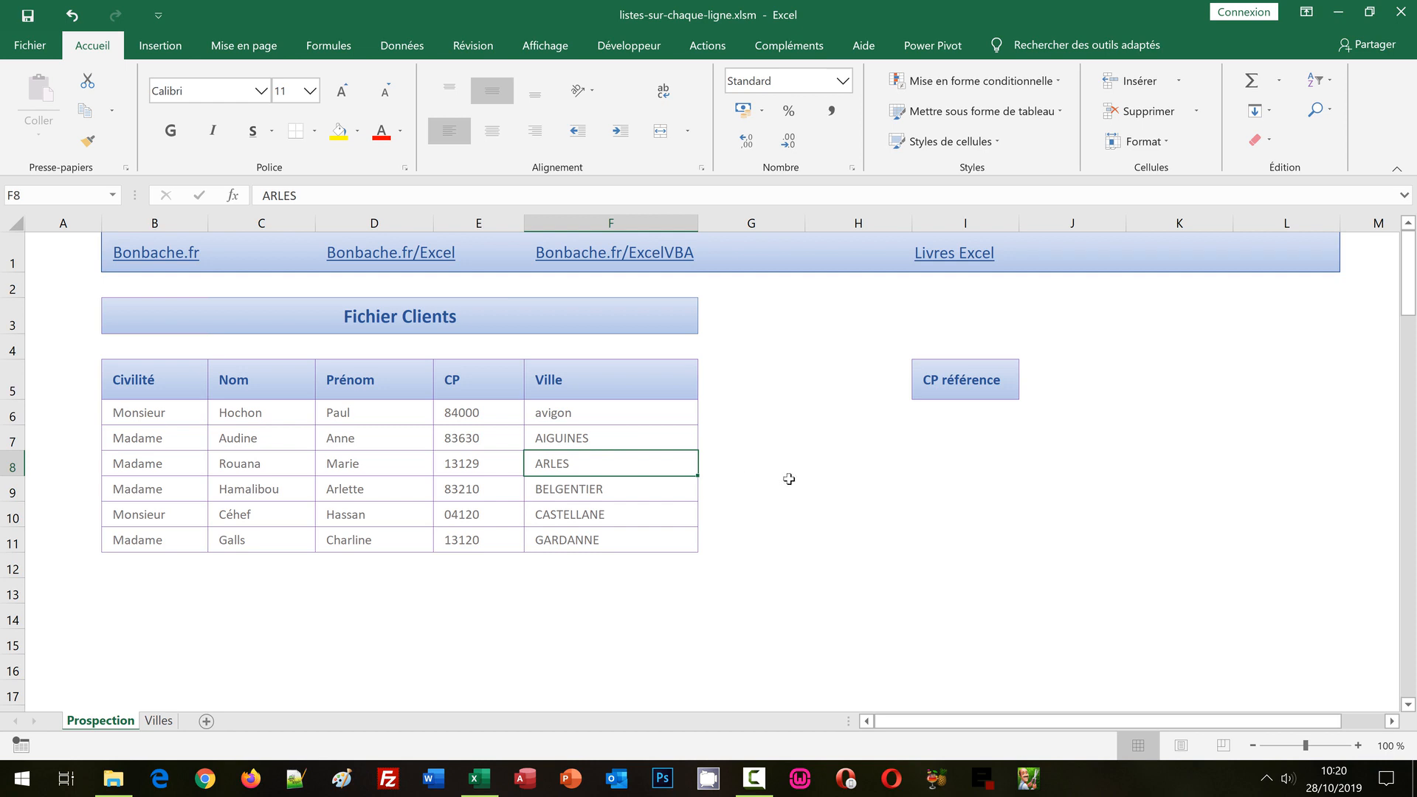
left_click(962, 405)
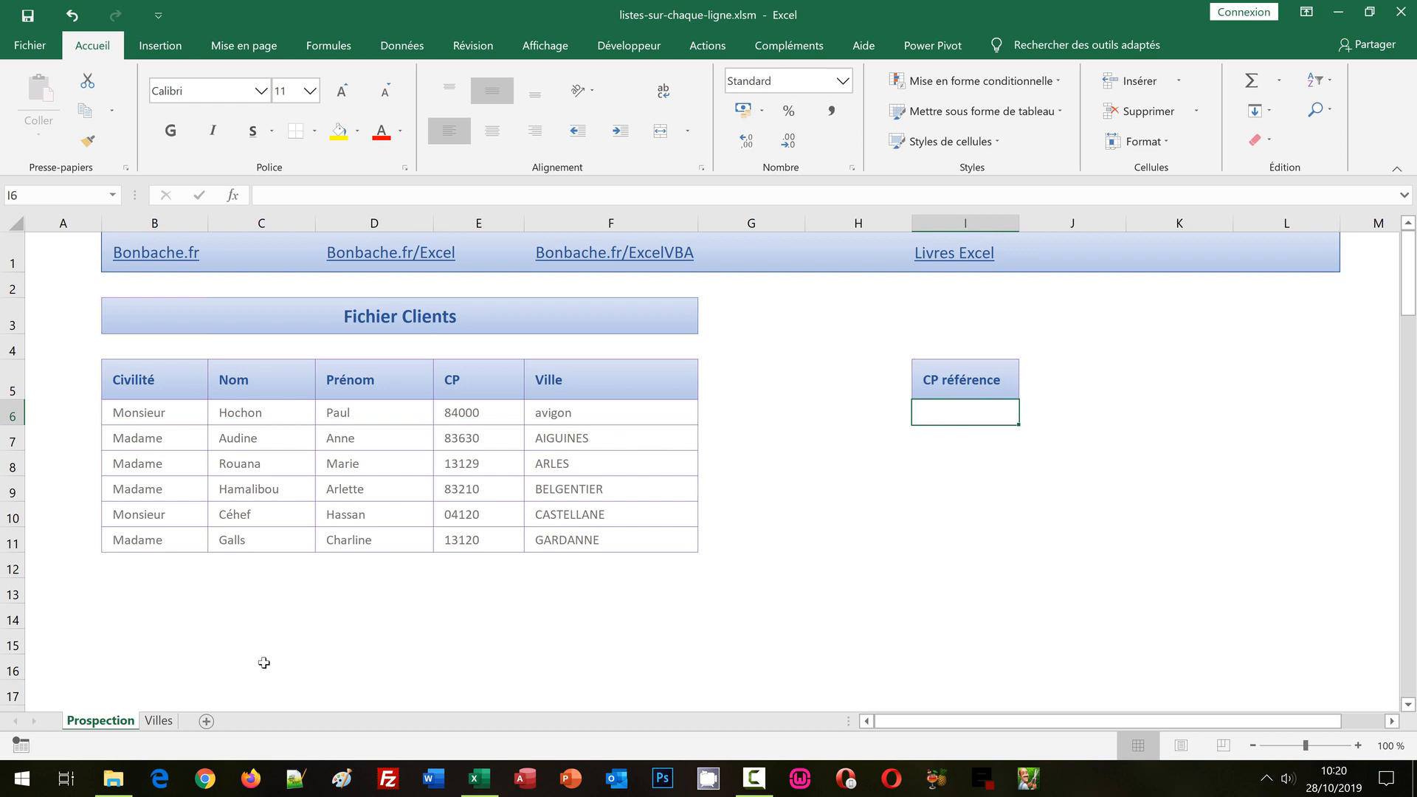
Step: Examine the marking formula in E3 and the extraction formula in H3 on the Villes sheet
left_click(159, 721)
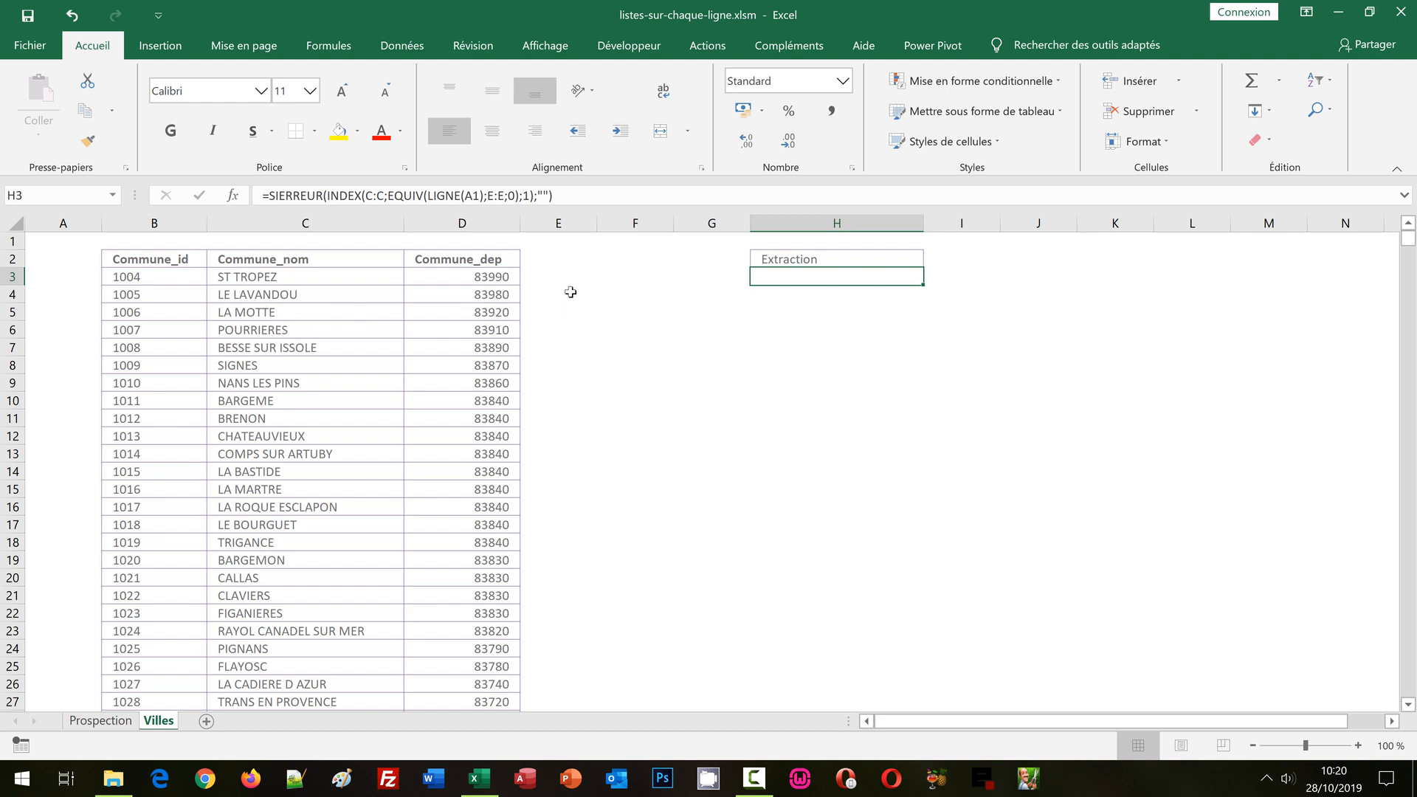
left_click(545, 276)
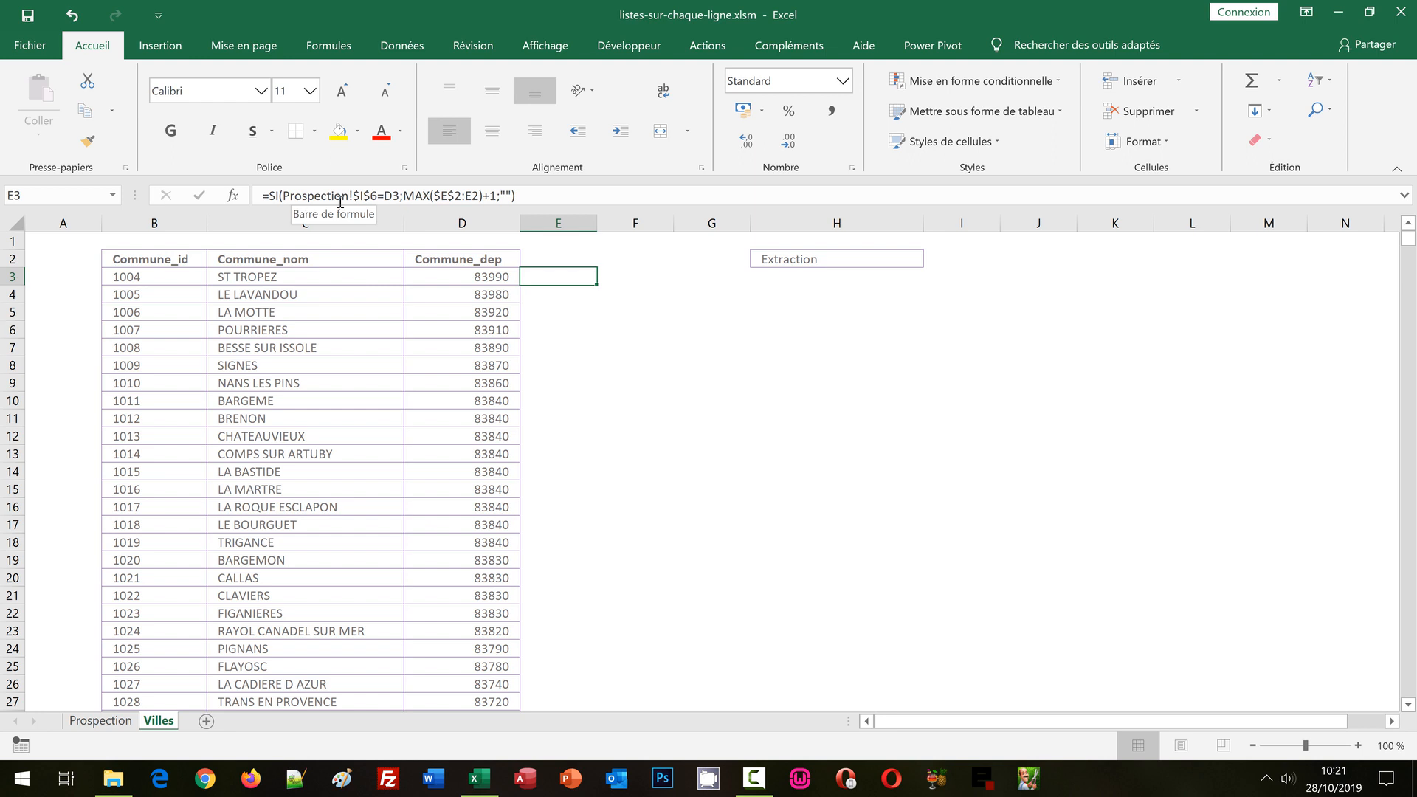
left_click(775, 280)
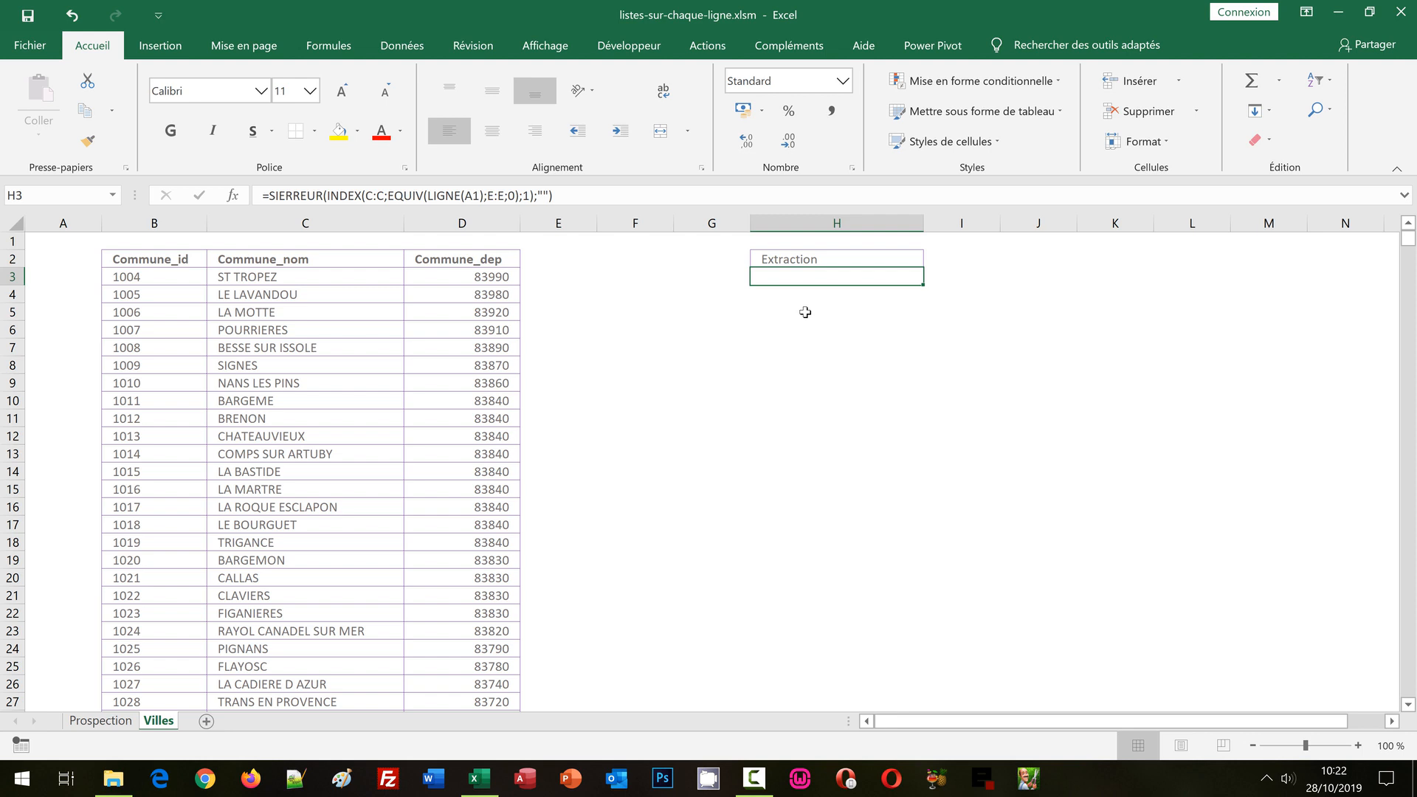
Step: In the Visual Basic editor, create the Worksheet_SelectionChange event procedure in the code of Feuil1 (Prospection)
key("alt+F11")
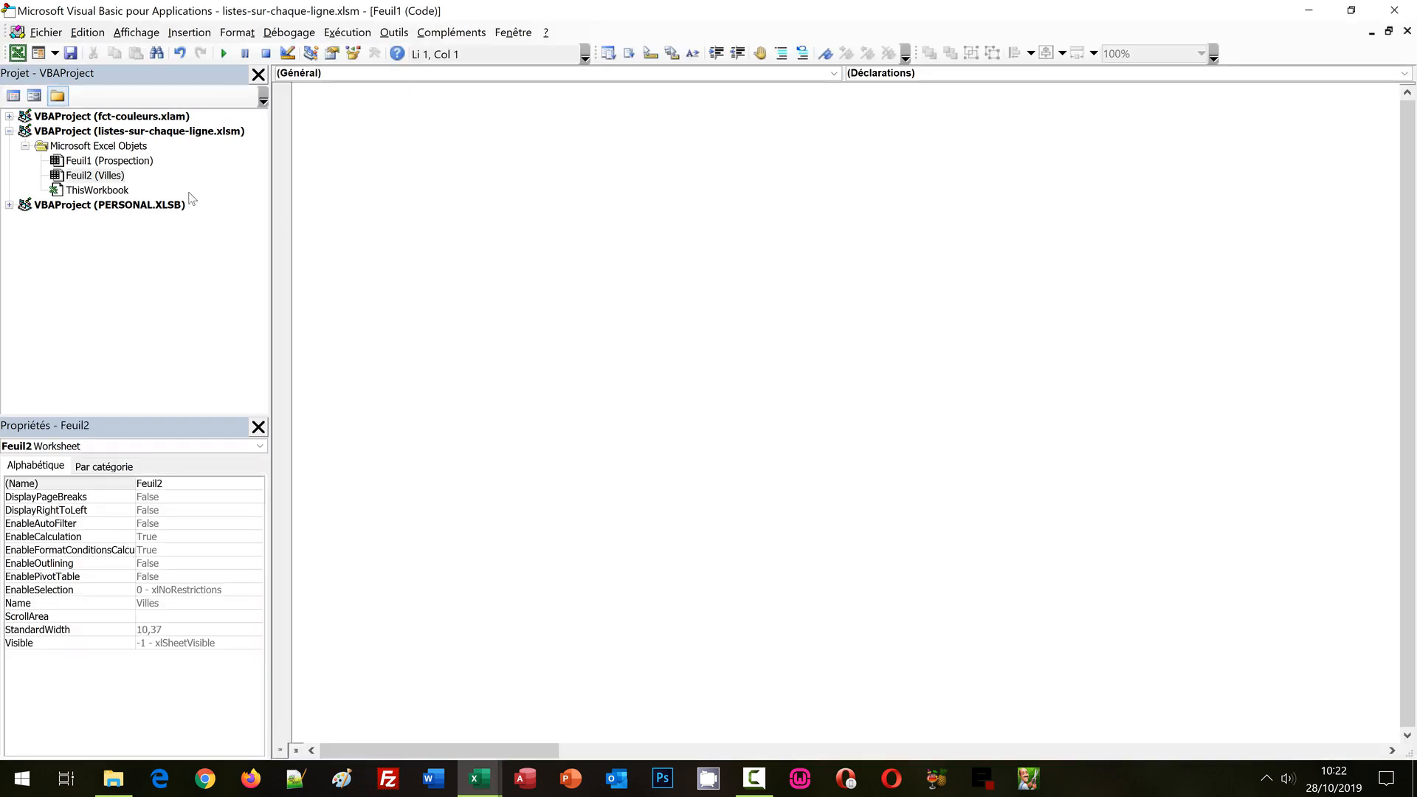
double_click(137, 160)
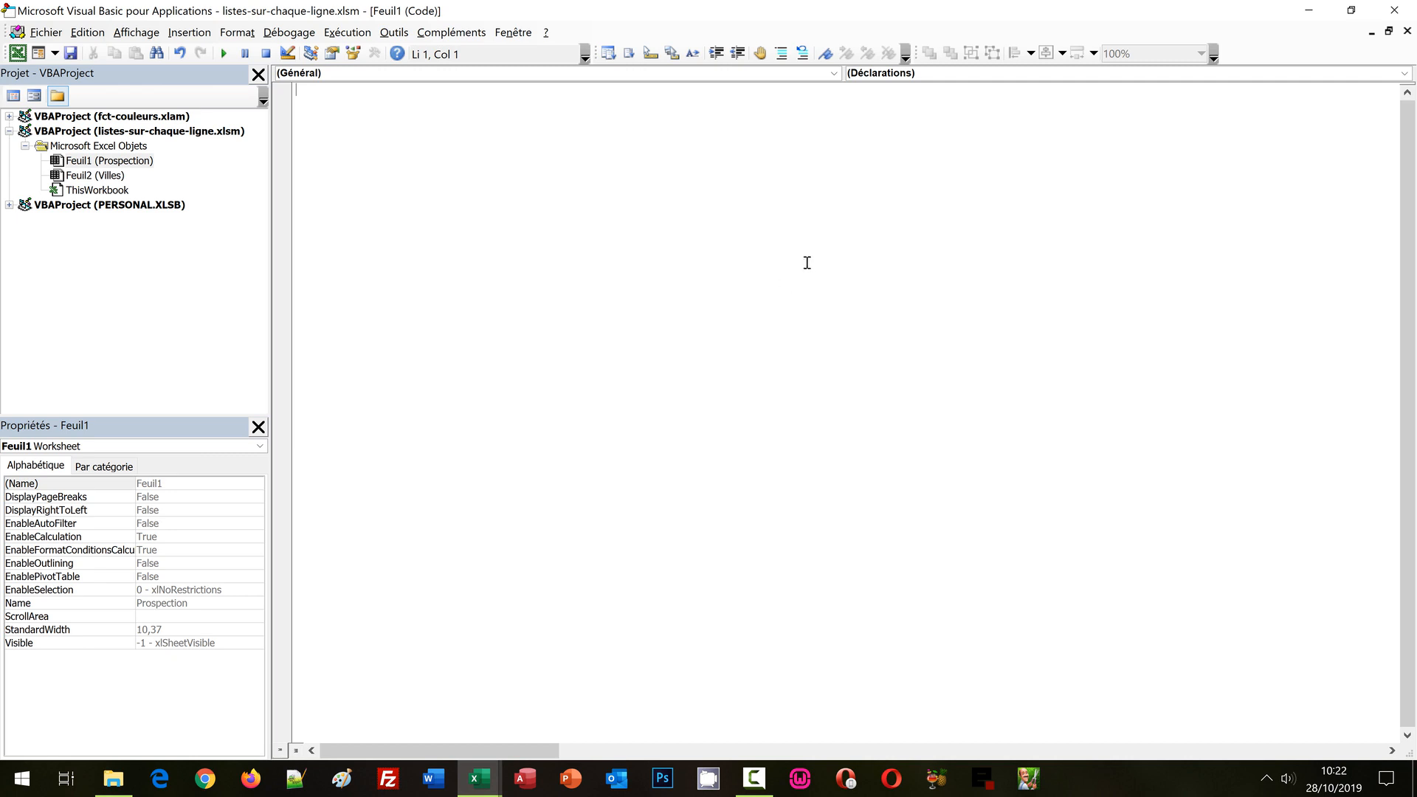
left_click(837, 76)
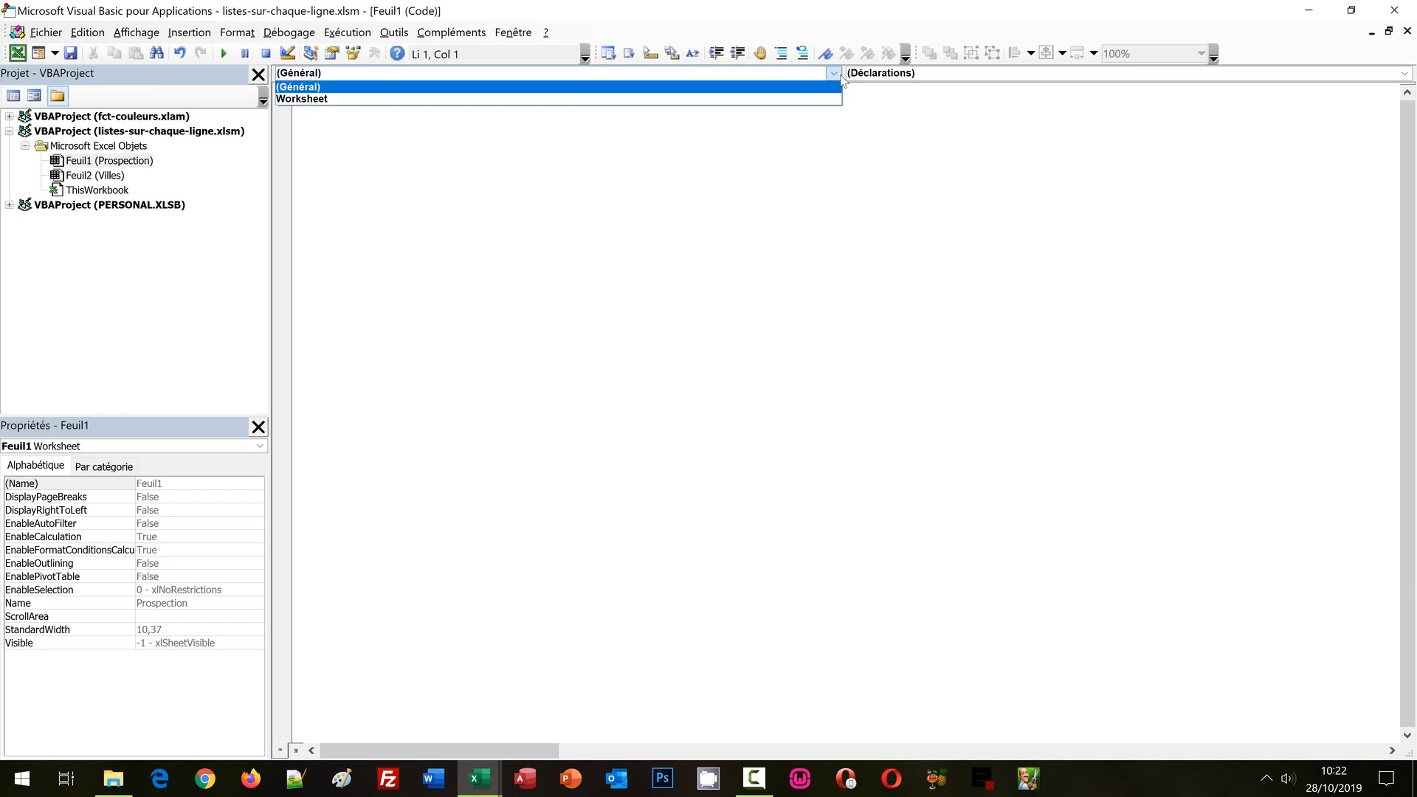
left_click(311, 99)
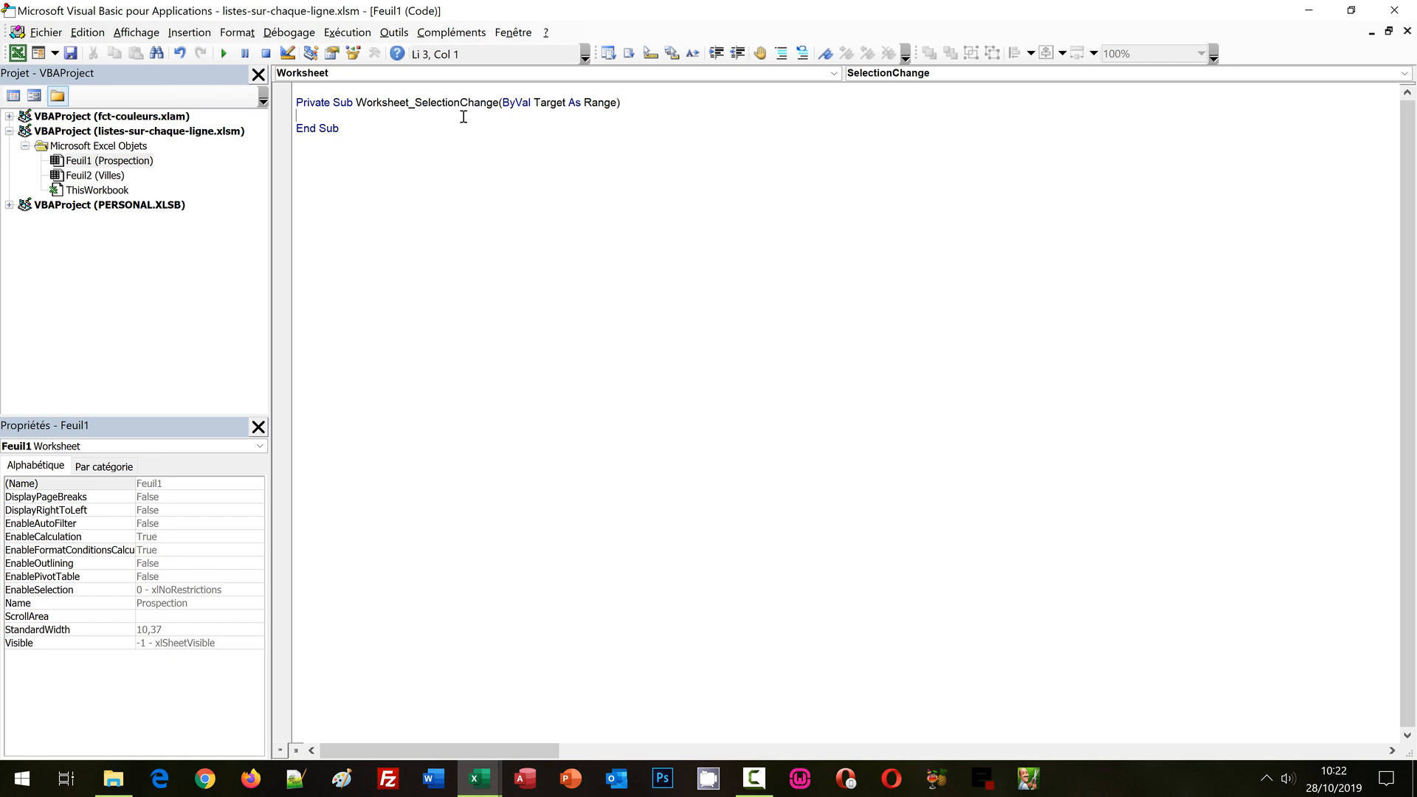
Step: Add the instruction Application.Calculate inside the Worksheet_SelectionChange procedure
key("Return")
type("Application.")
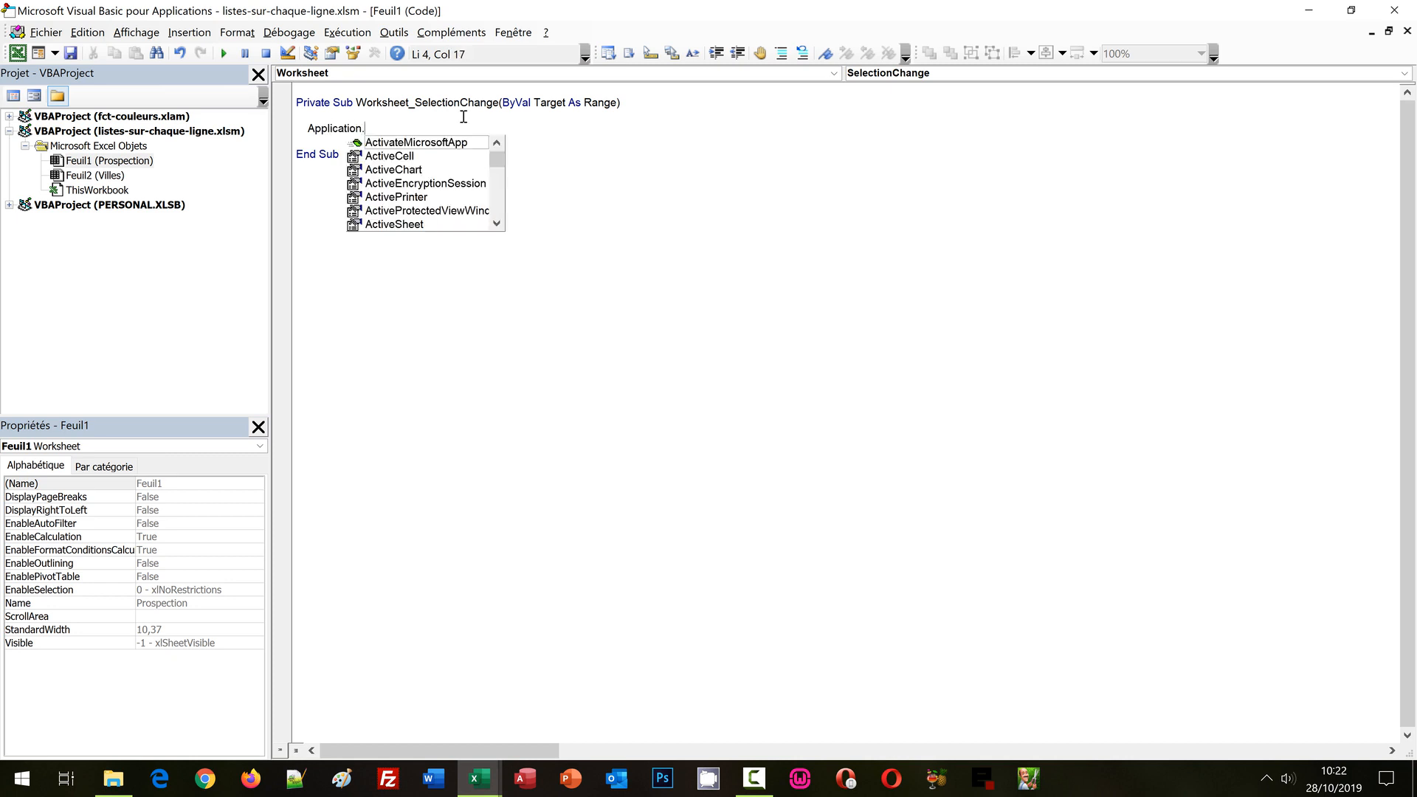
type("calcul")
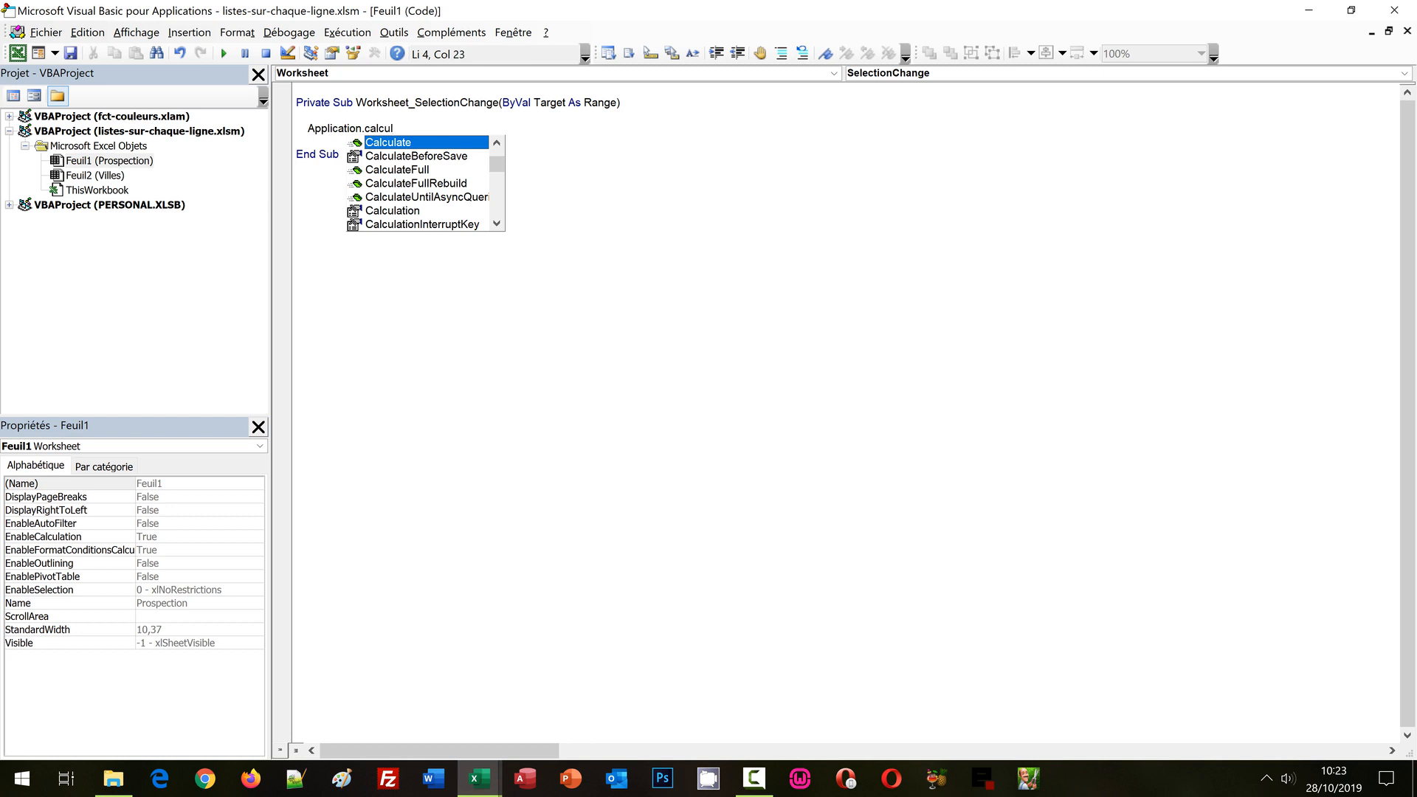
type("ate")
key("Return")
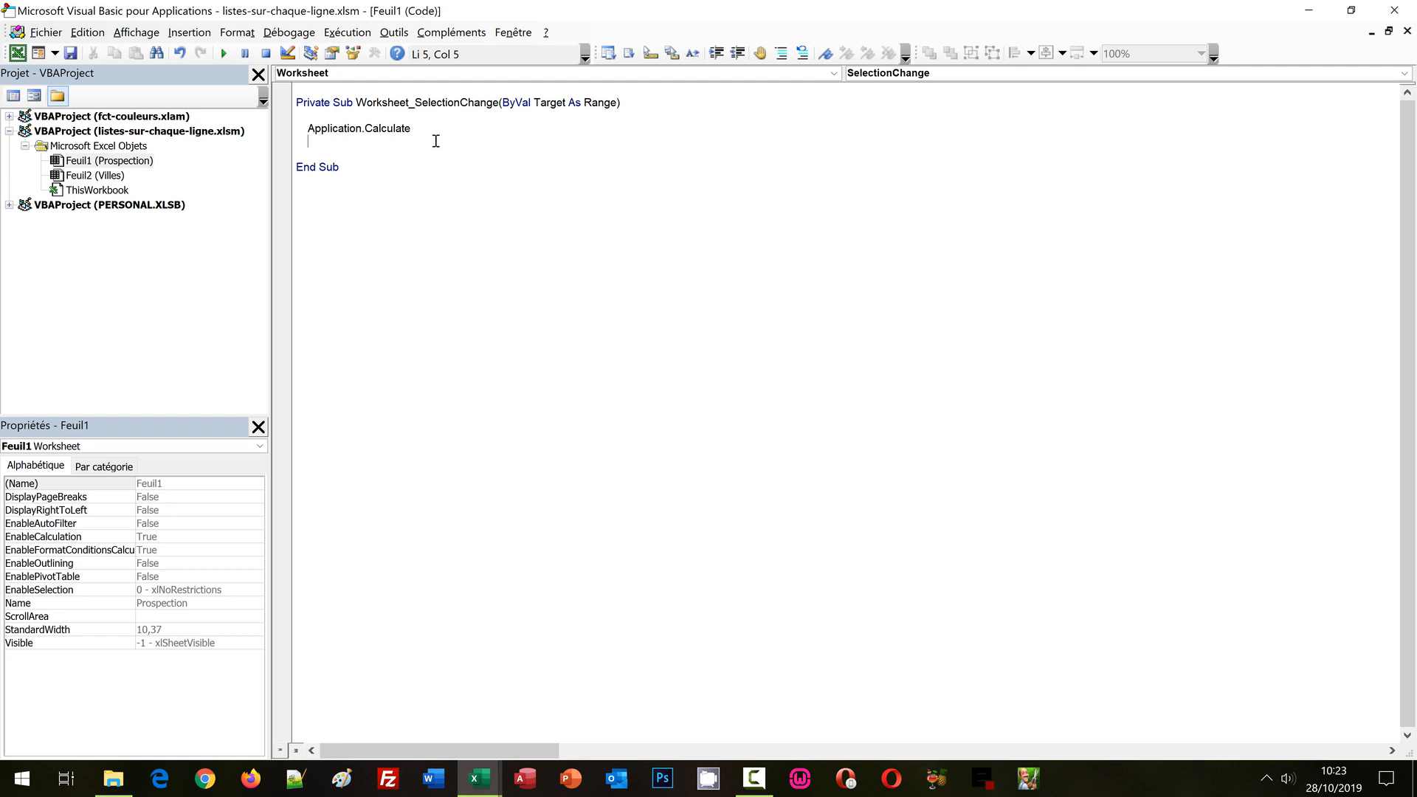
Step: Enclose the Application.Calculate instruction in an If Target.Column = 6 Then … End If block
left_click(335, 115)
key("Return")
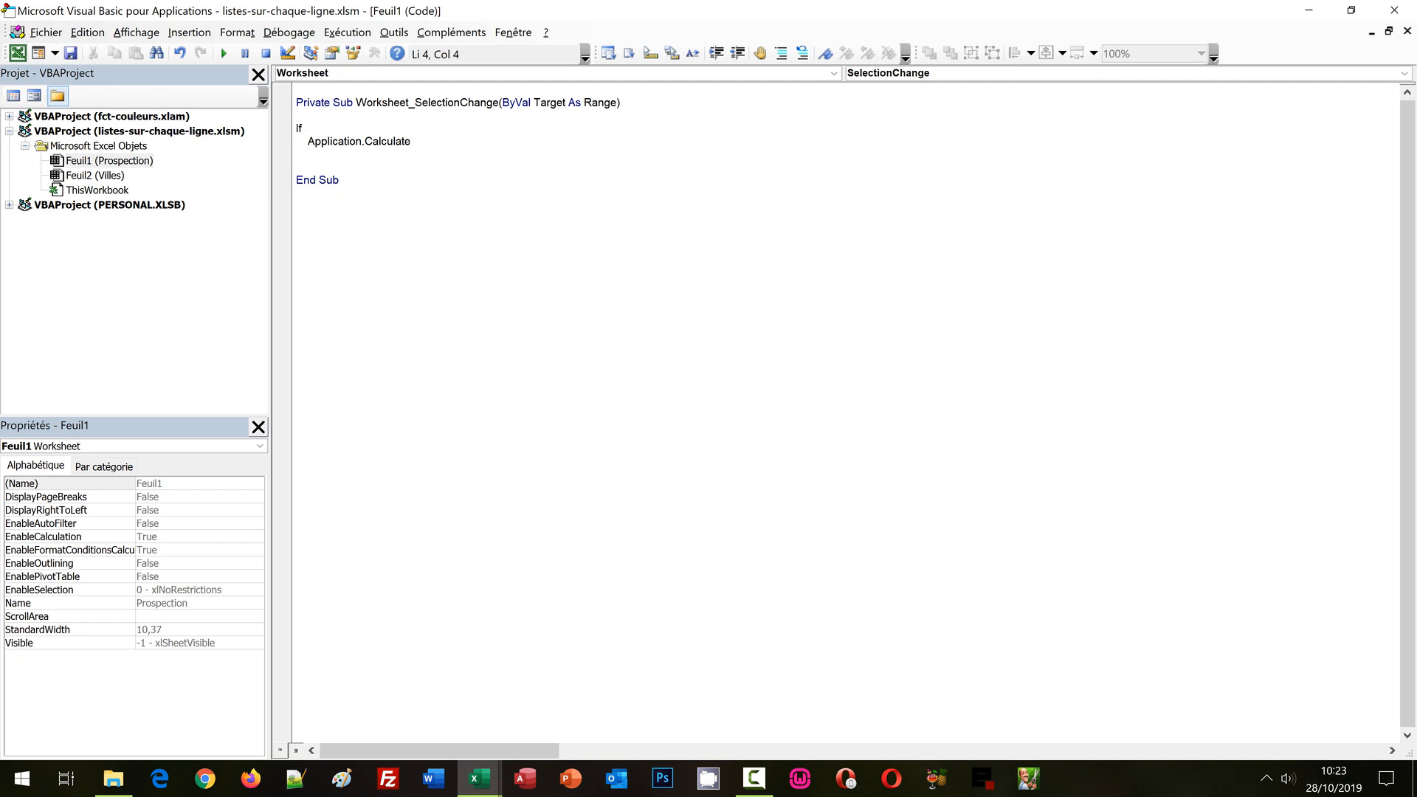
type("f Target")
type(".")
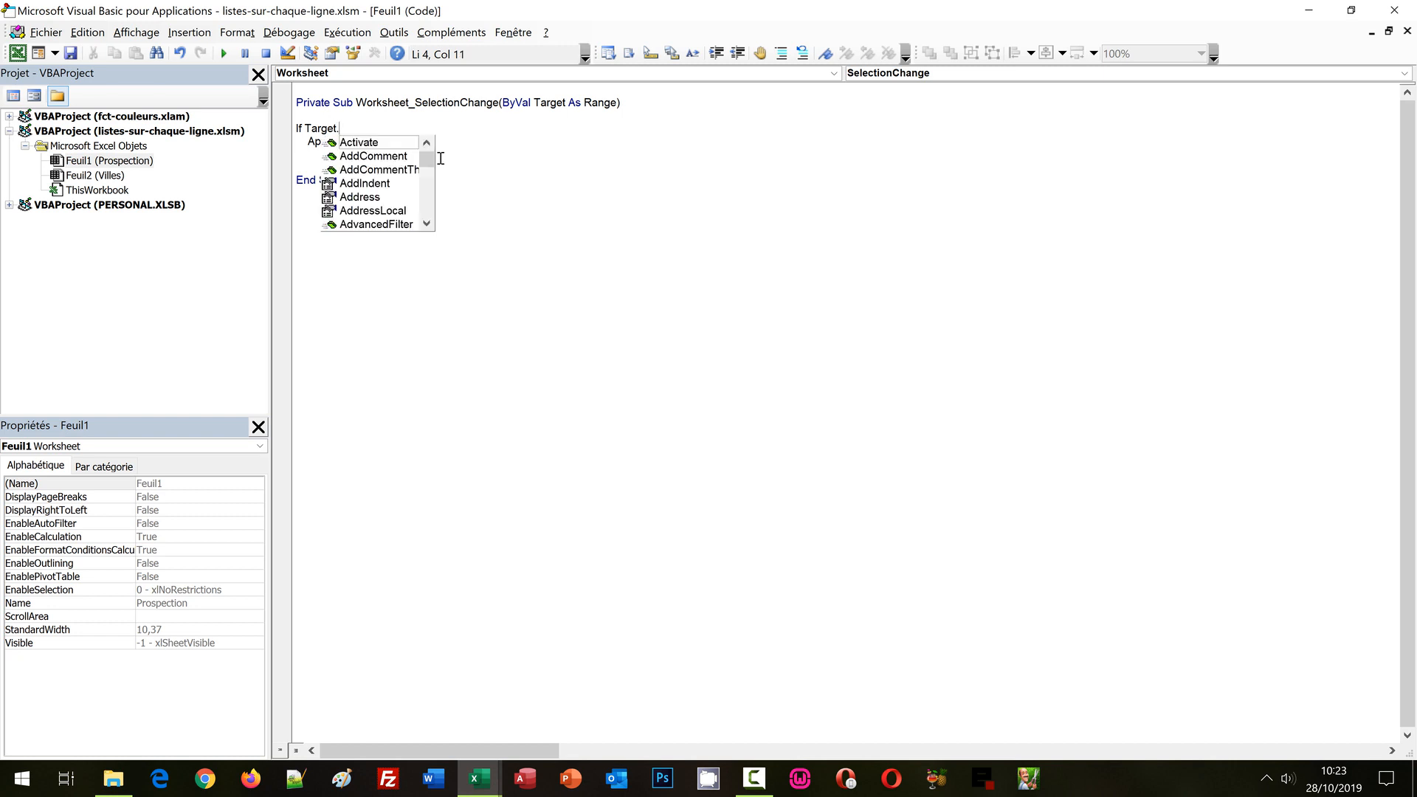
type("colu")
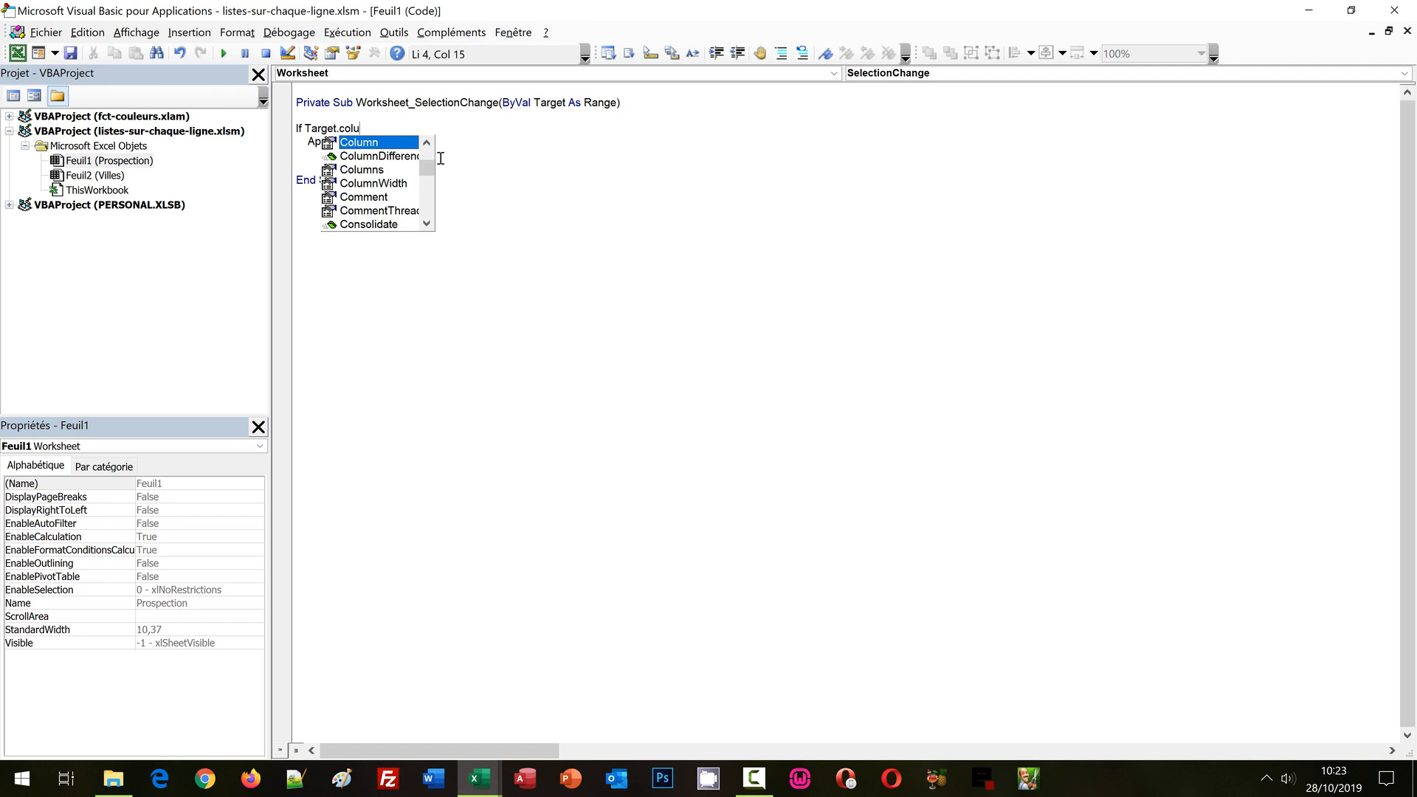
type(" = ")
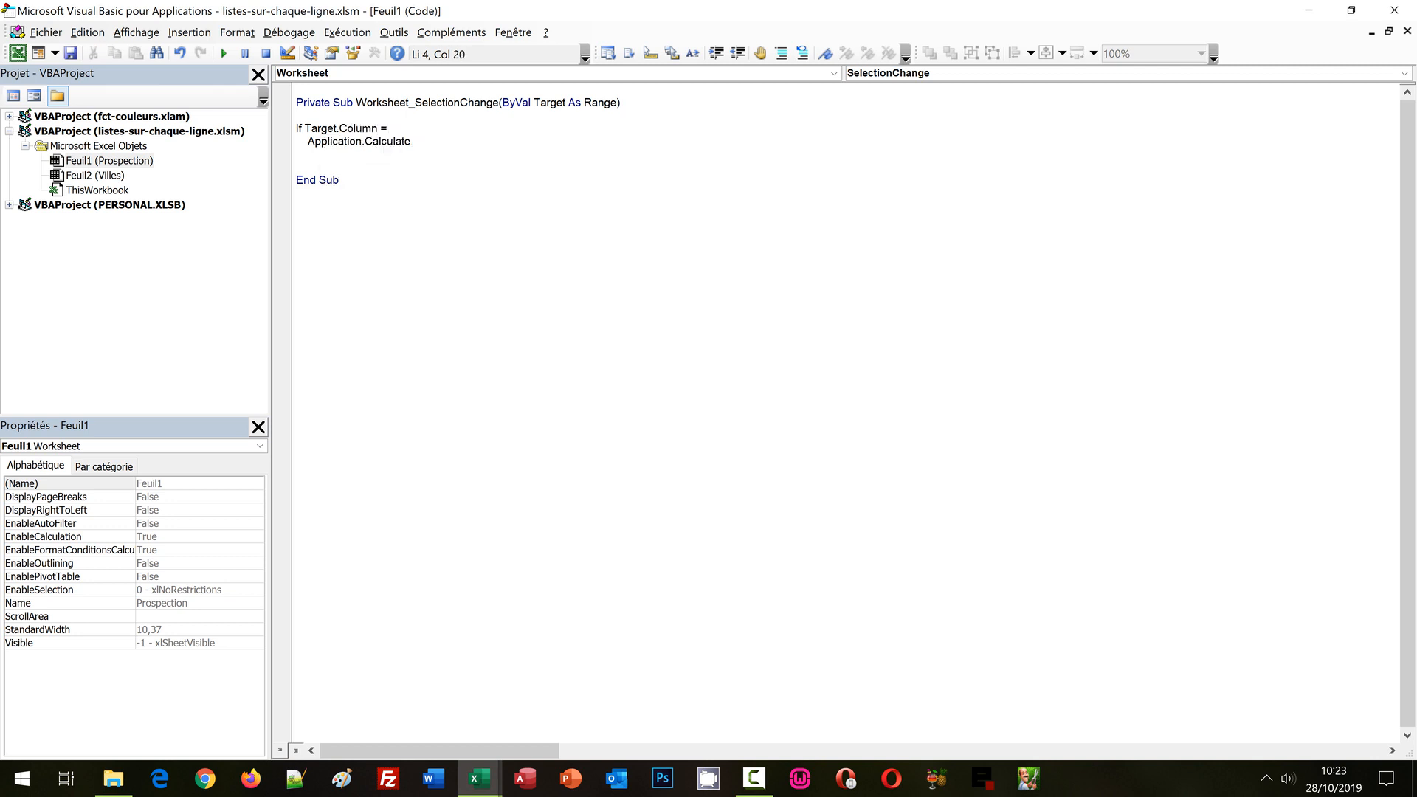
type("6 then")
left_click(436, 141)
key("Return")
type("end if")
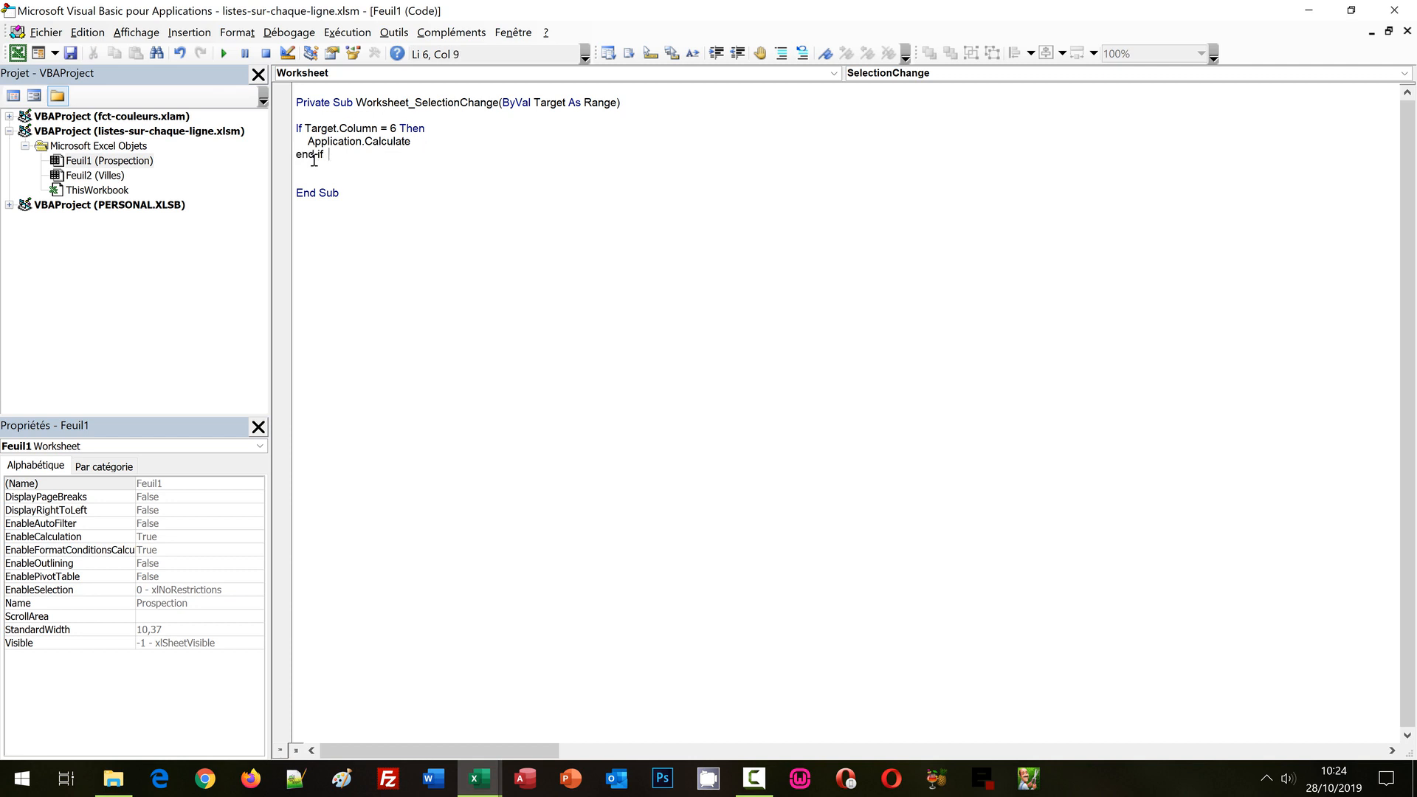
key("Return")
key("BackSpace")
key("BackSpace")
key("BackSpace")
Step: Close the Visual Basic editor and select the Ville cell F10 on the Prospection sheet
left_click(1392, 12)
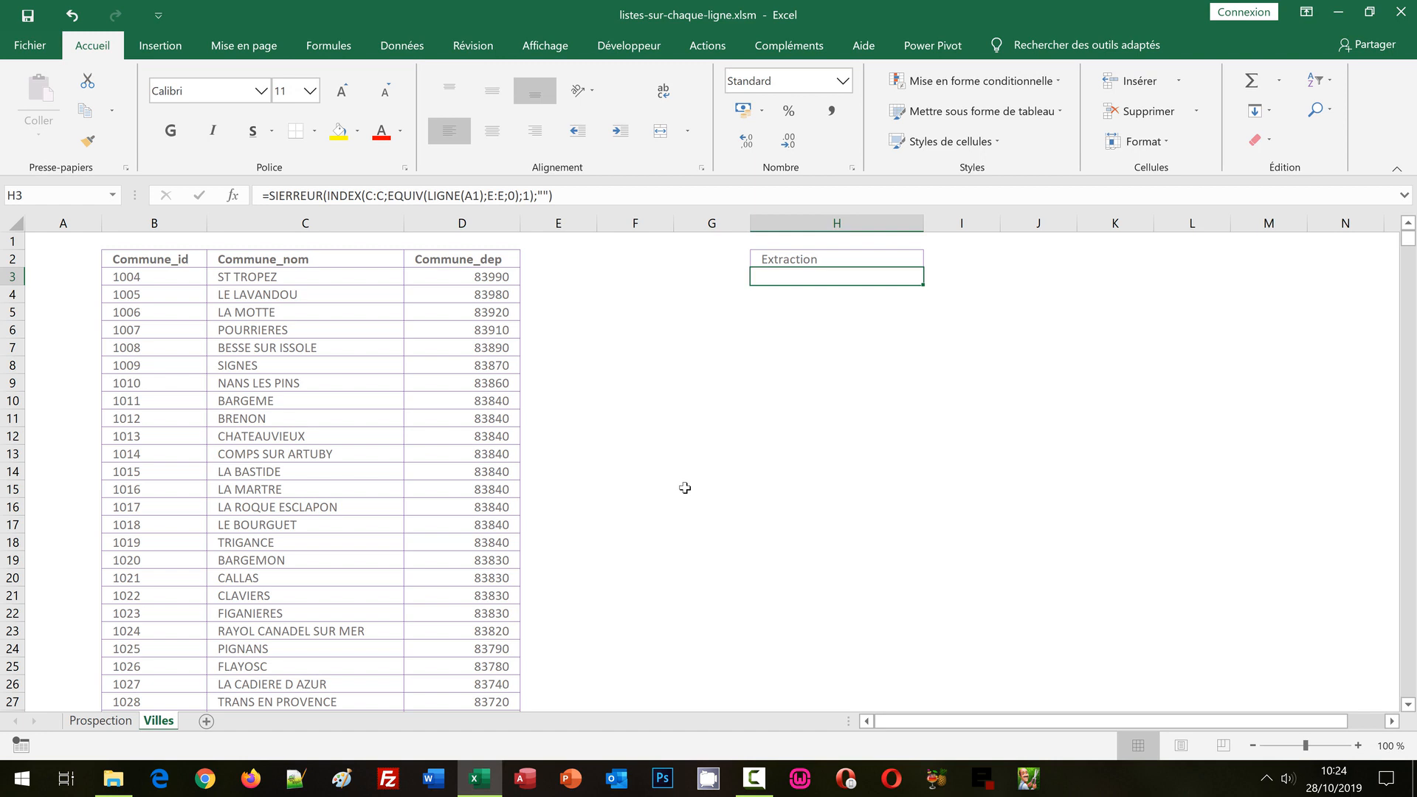
left_click(100, 721)
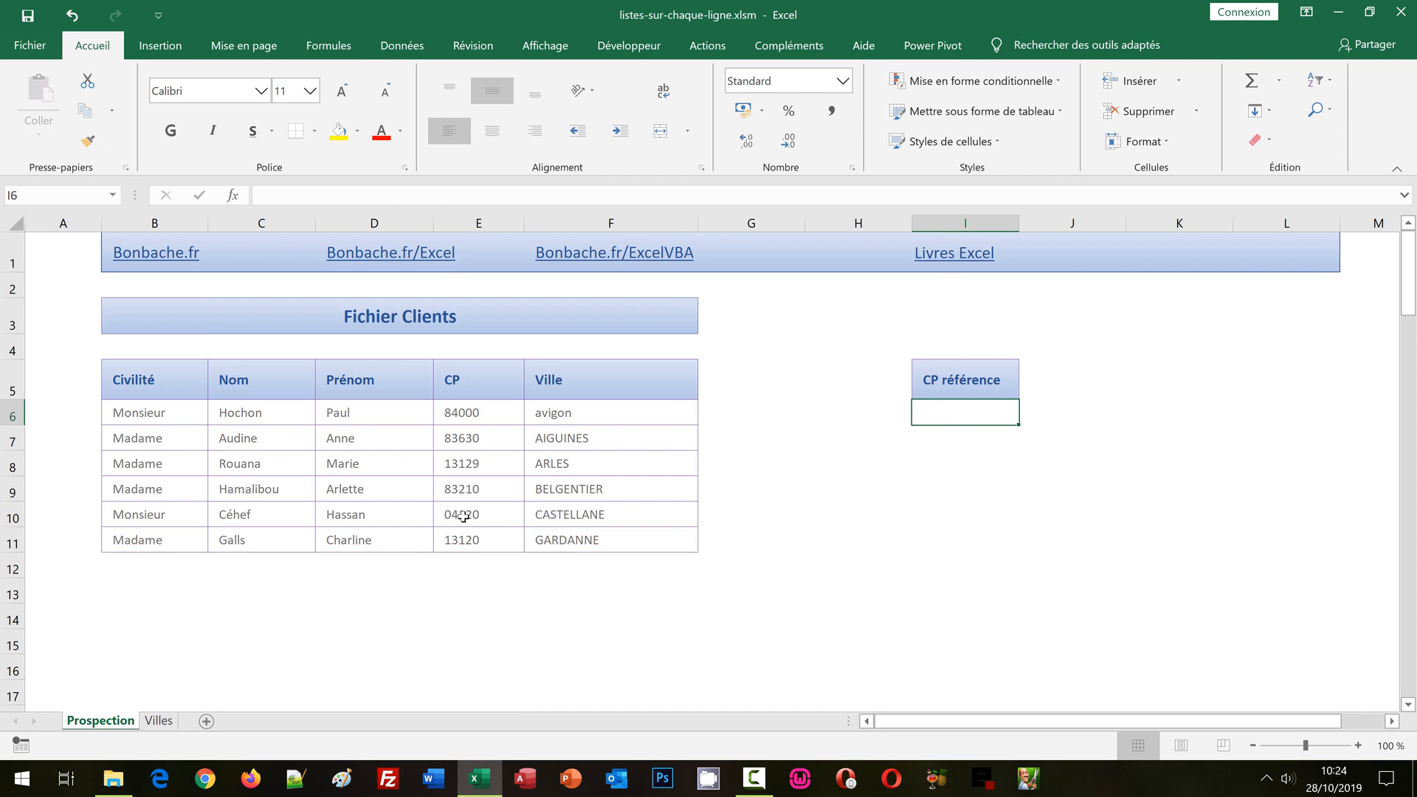
left_click(648, 519)
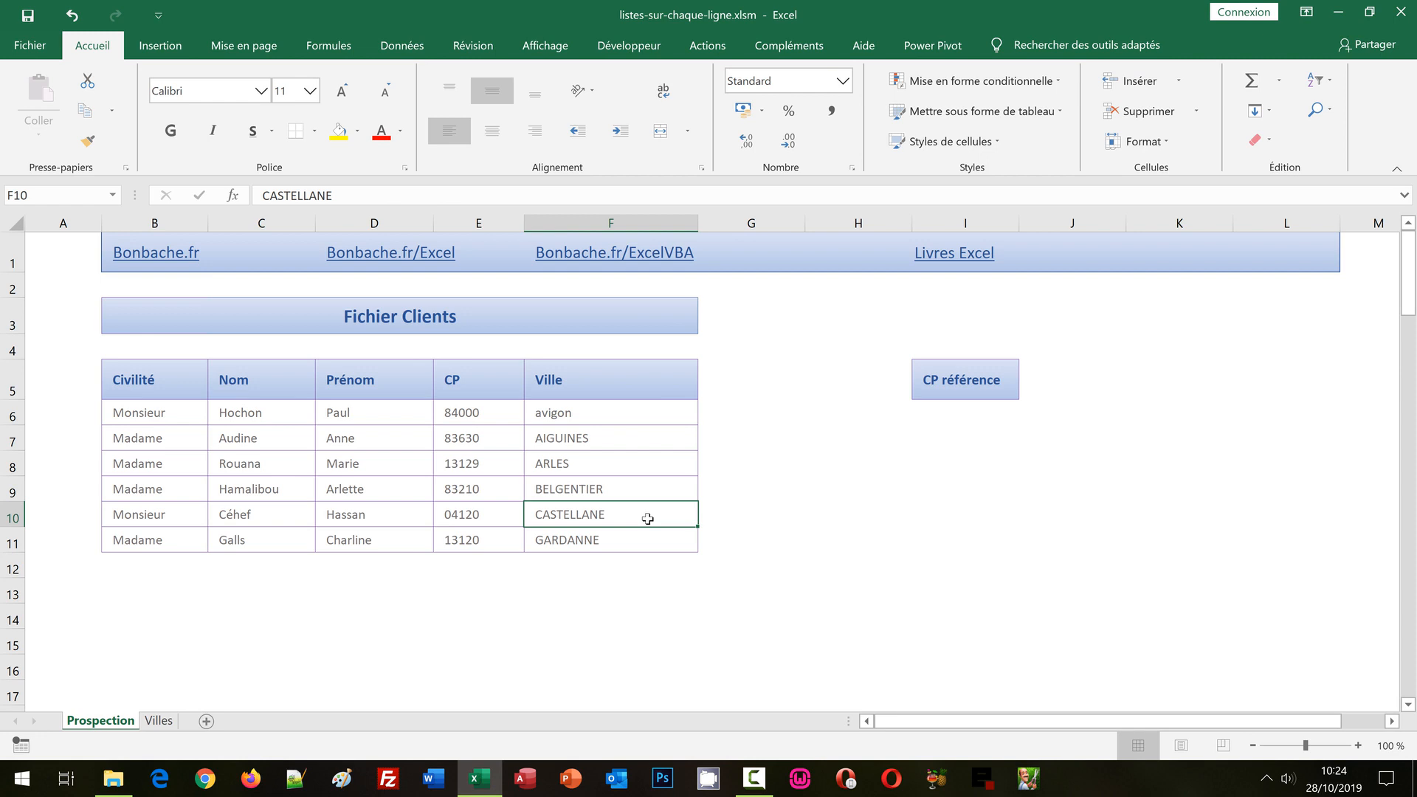
Step: Start the CP référence formula in I6 with the active-column test =SI(CELLULE("colonne")=6;
left_click(938, 411)
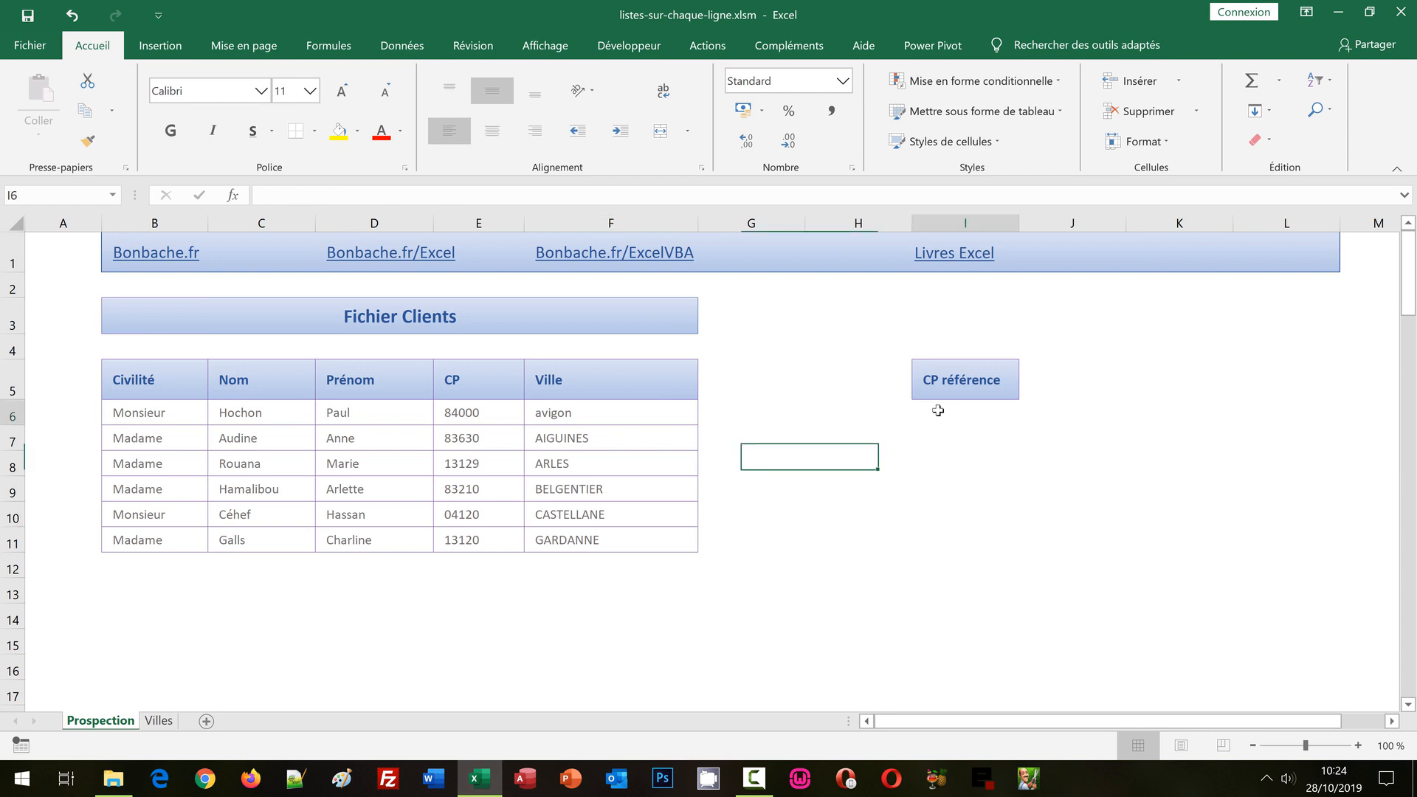
type("=si(")
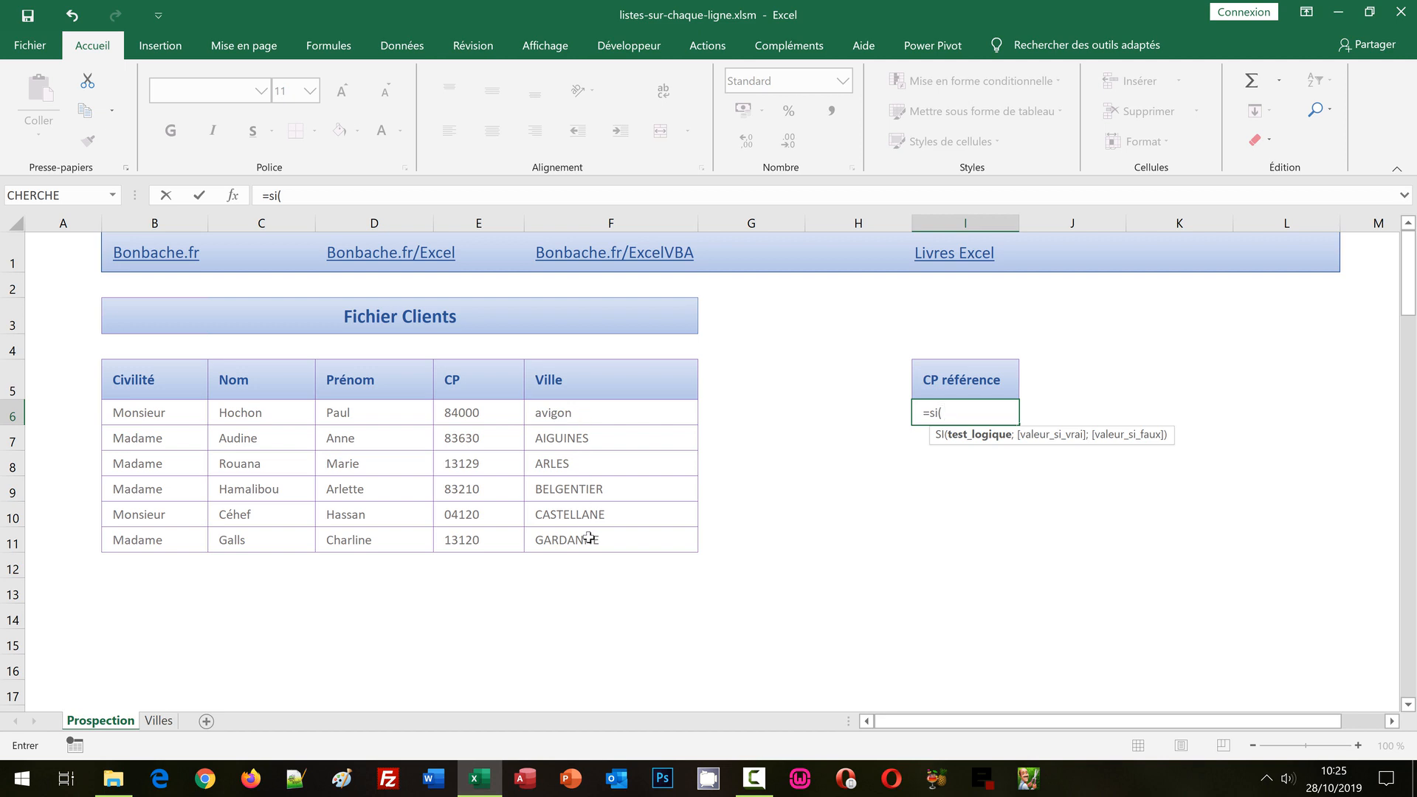
type("cell")
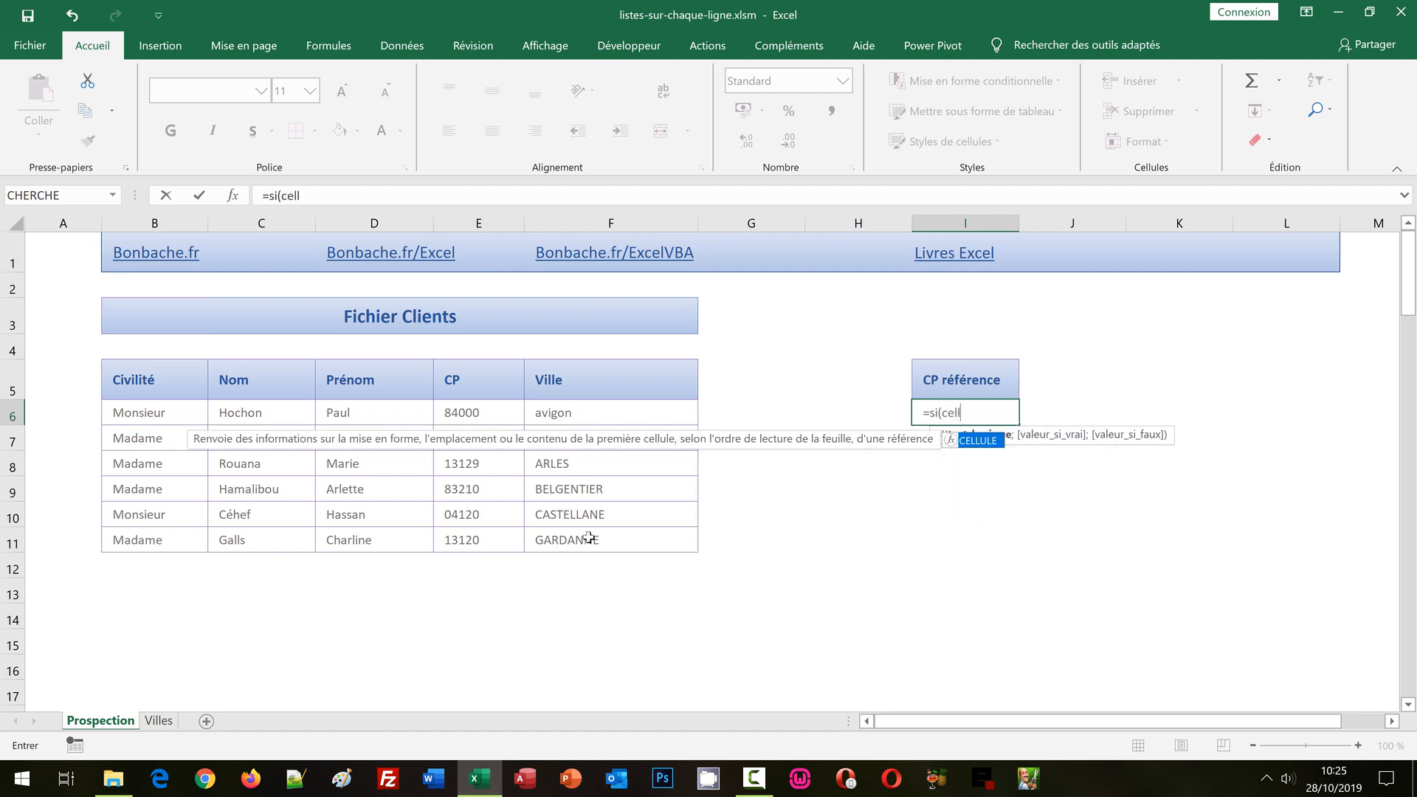
type("ule(")
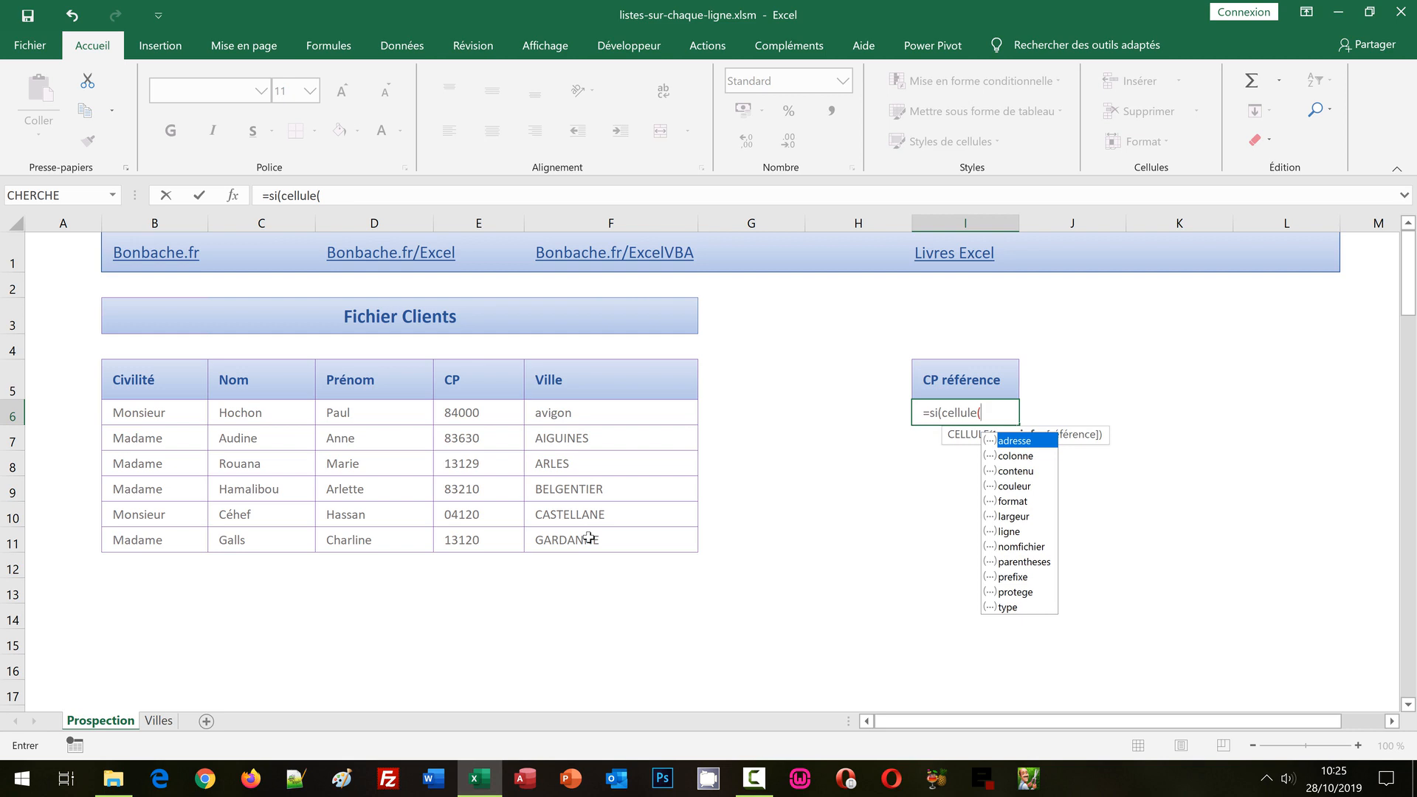
type("\"colonne\")")
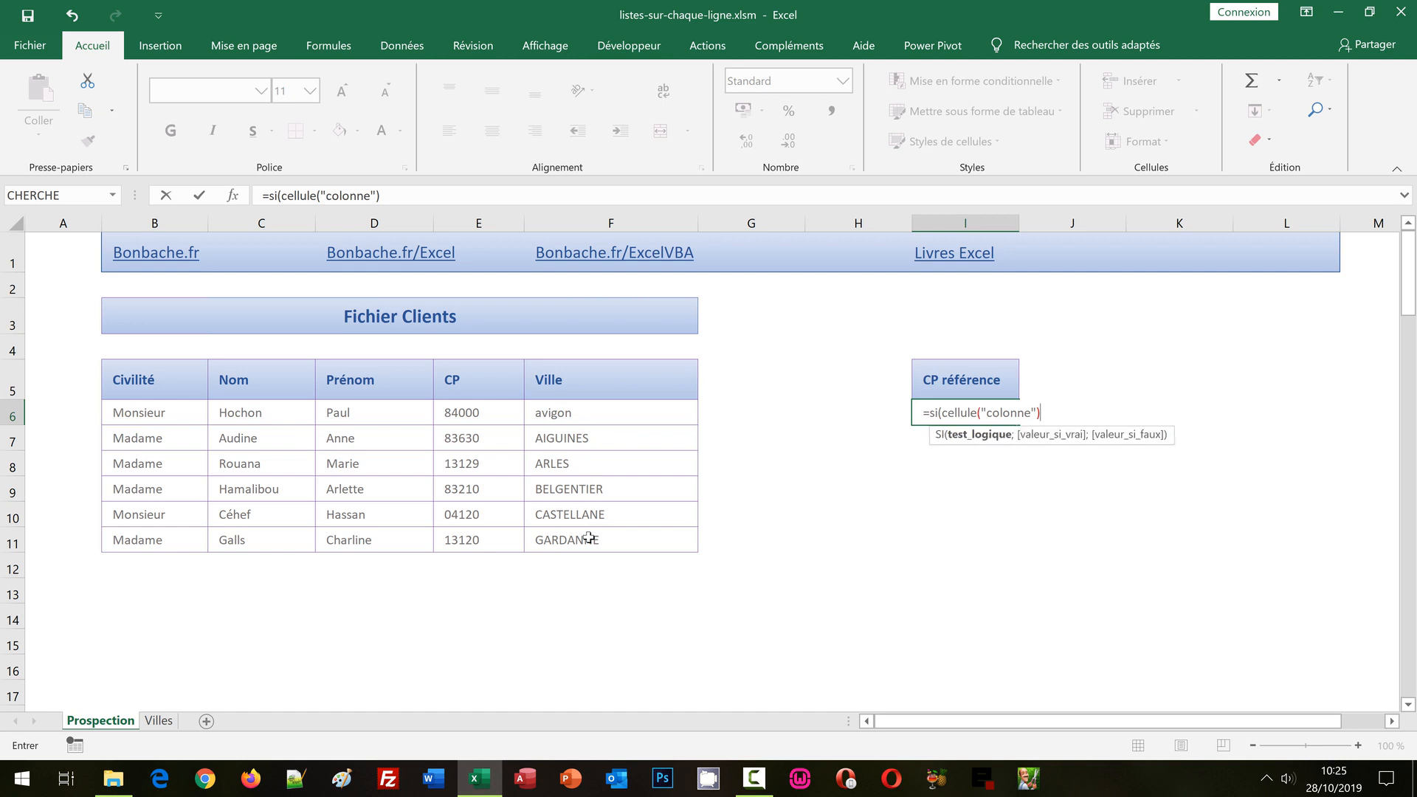
type("=6")
type(";")
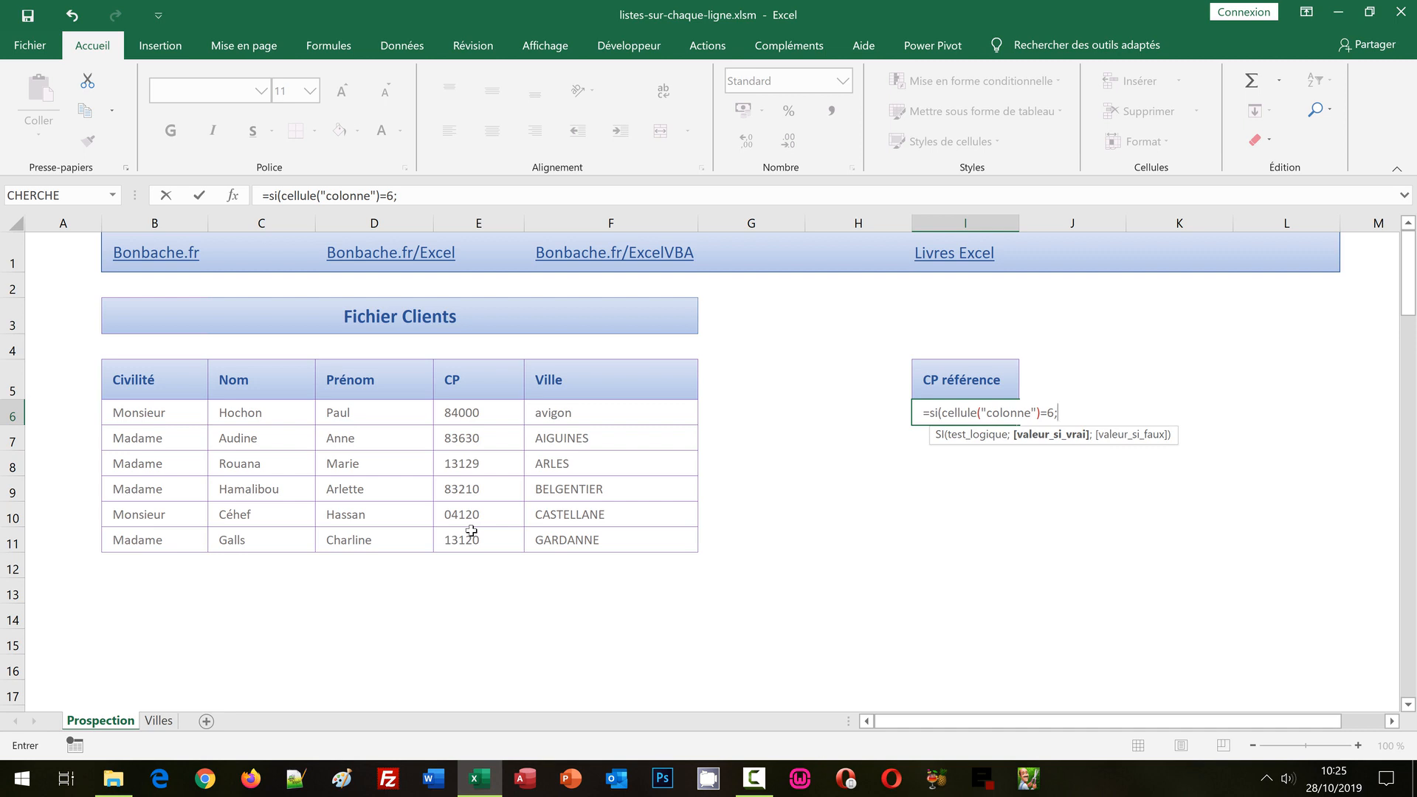
Step: Add INDIRECT(ADRESSE(CELLULE("ligne");5)) as the value-if-true argument of the formula in I6
type("Indirect")
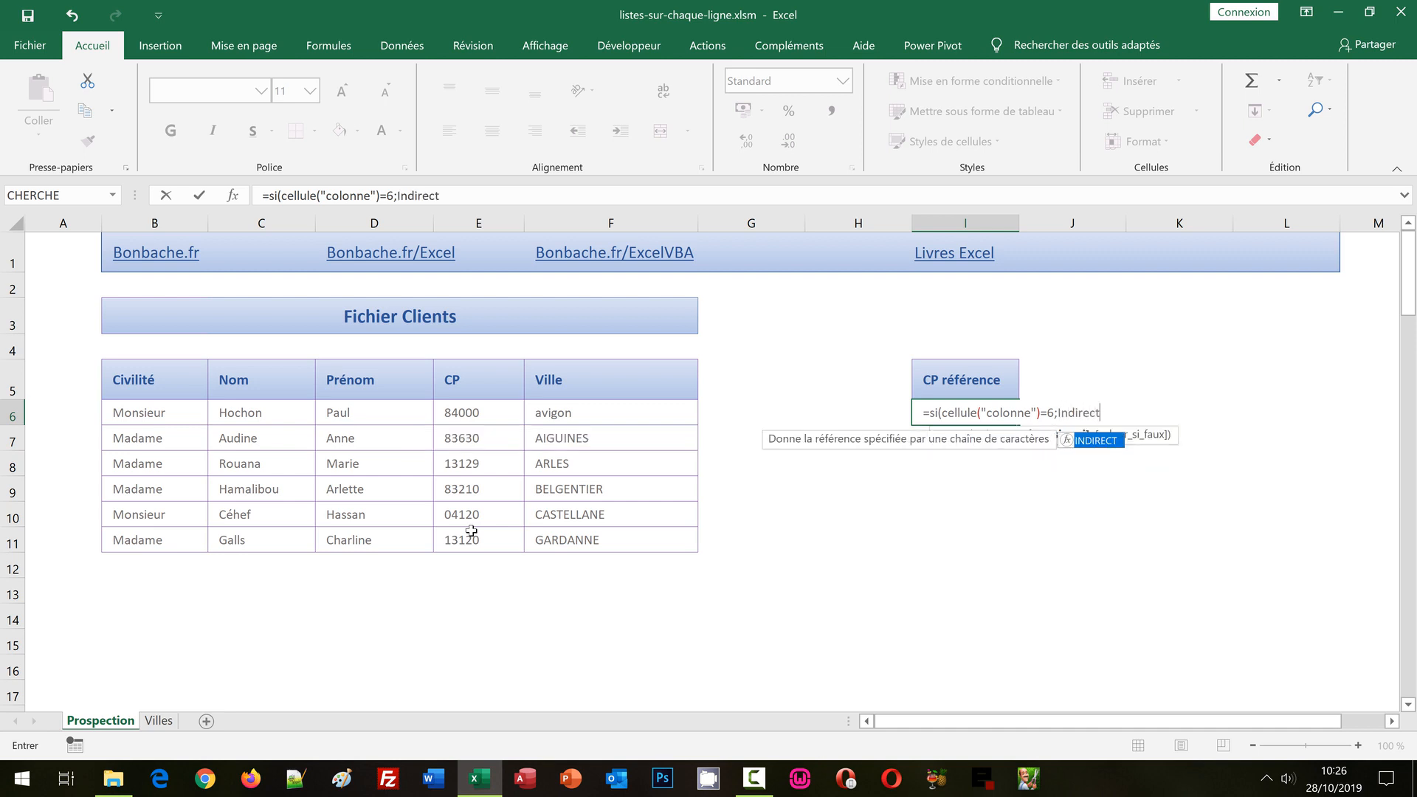
type("(")
type("A")
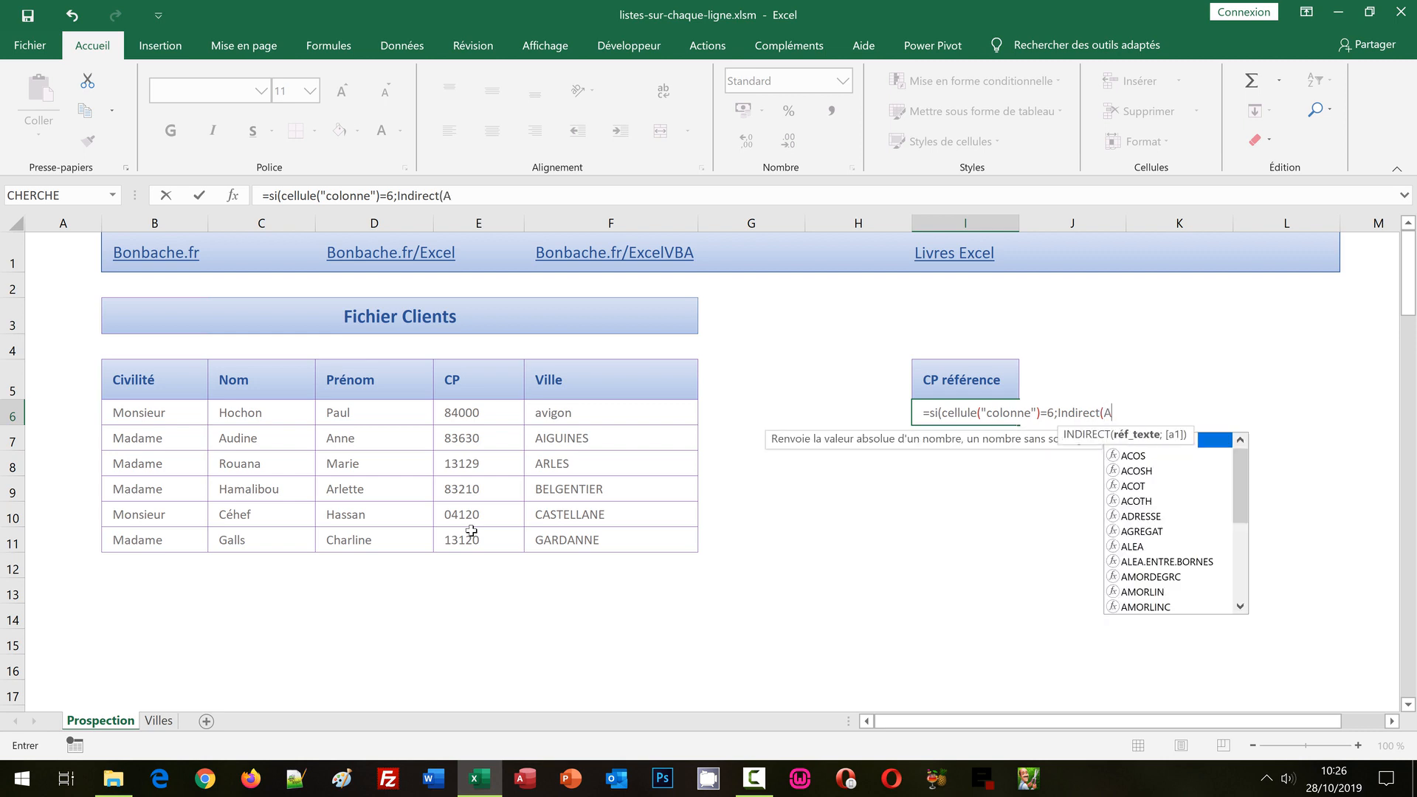
type("dresse(")
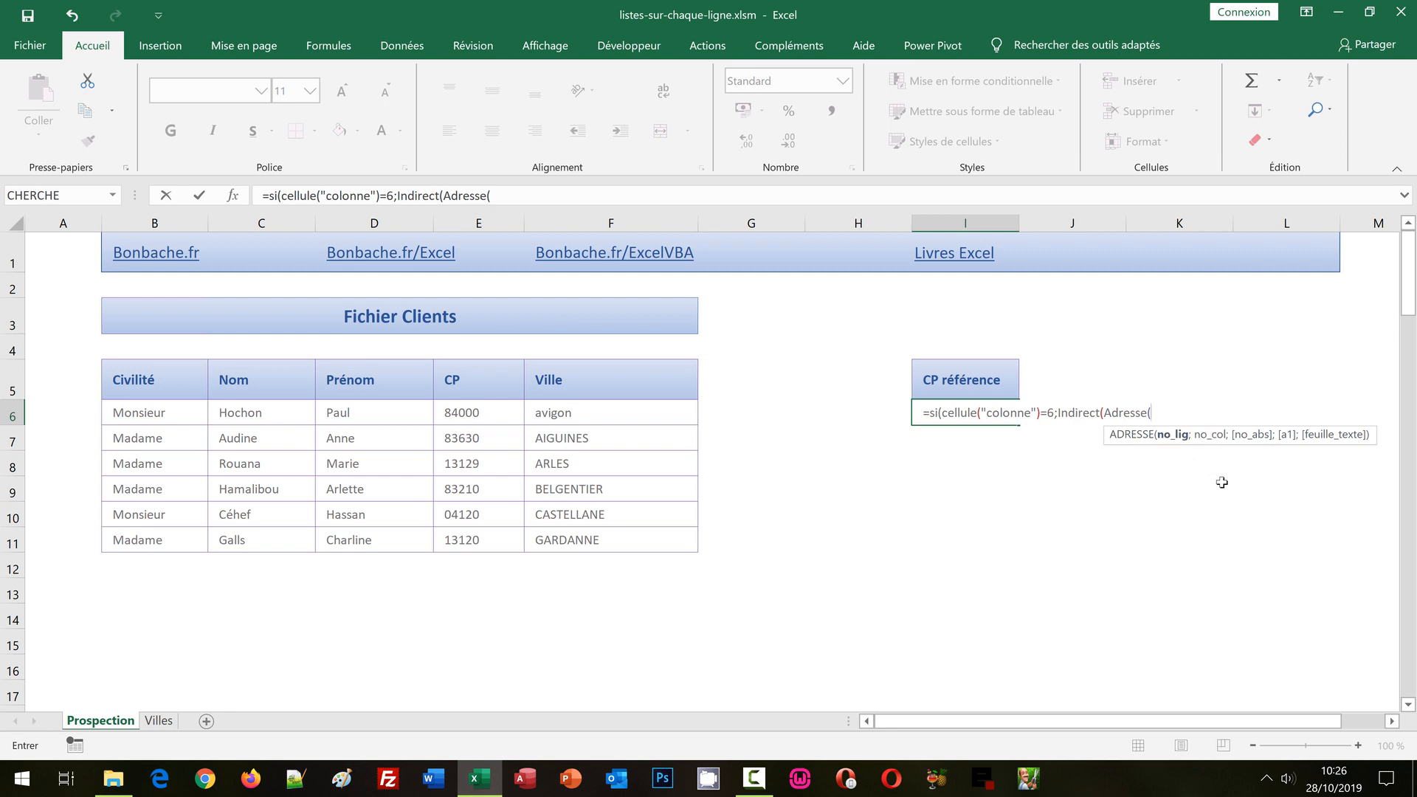
type("Cellule")
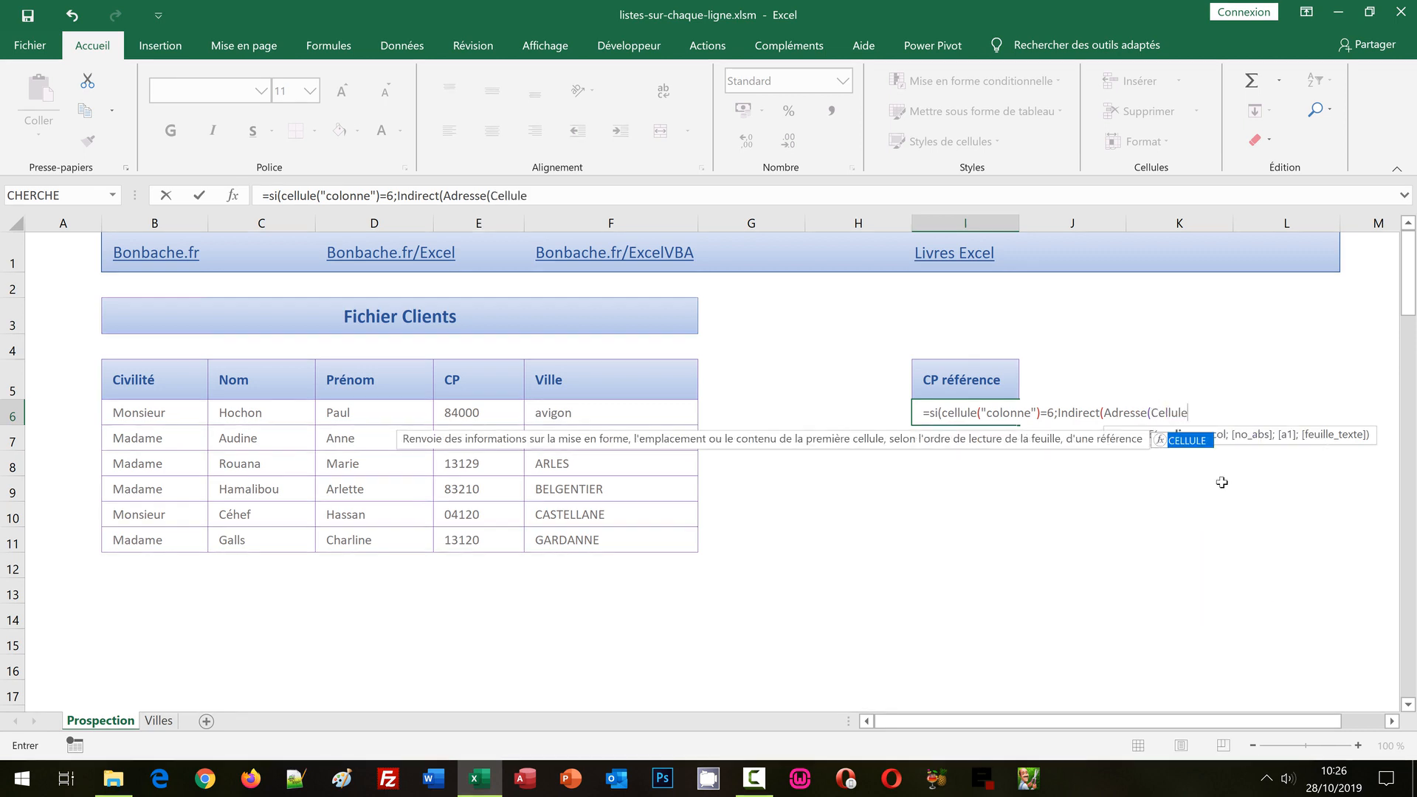
type("(")
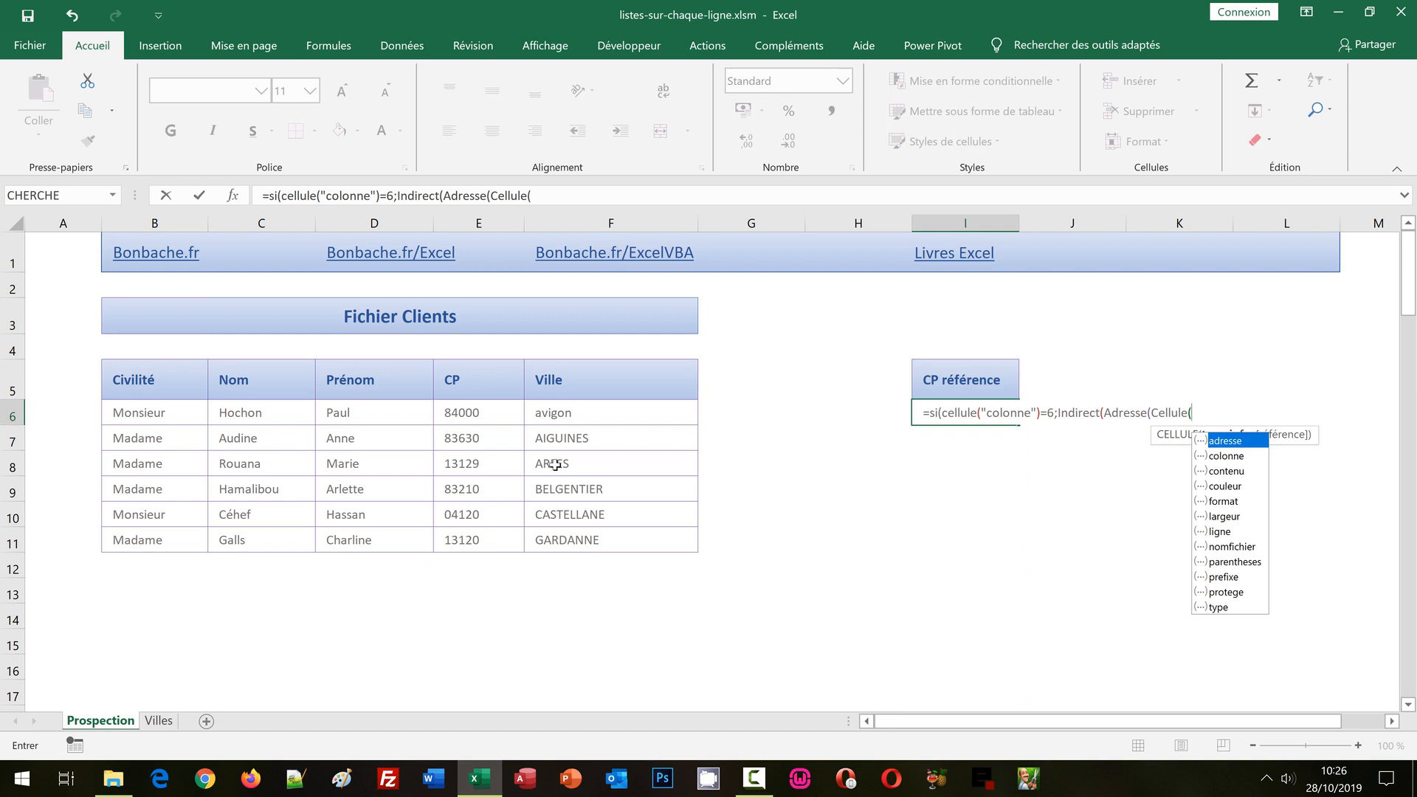
type("\"ligne\")")
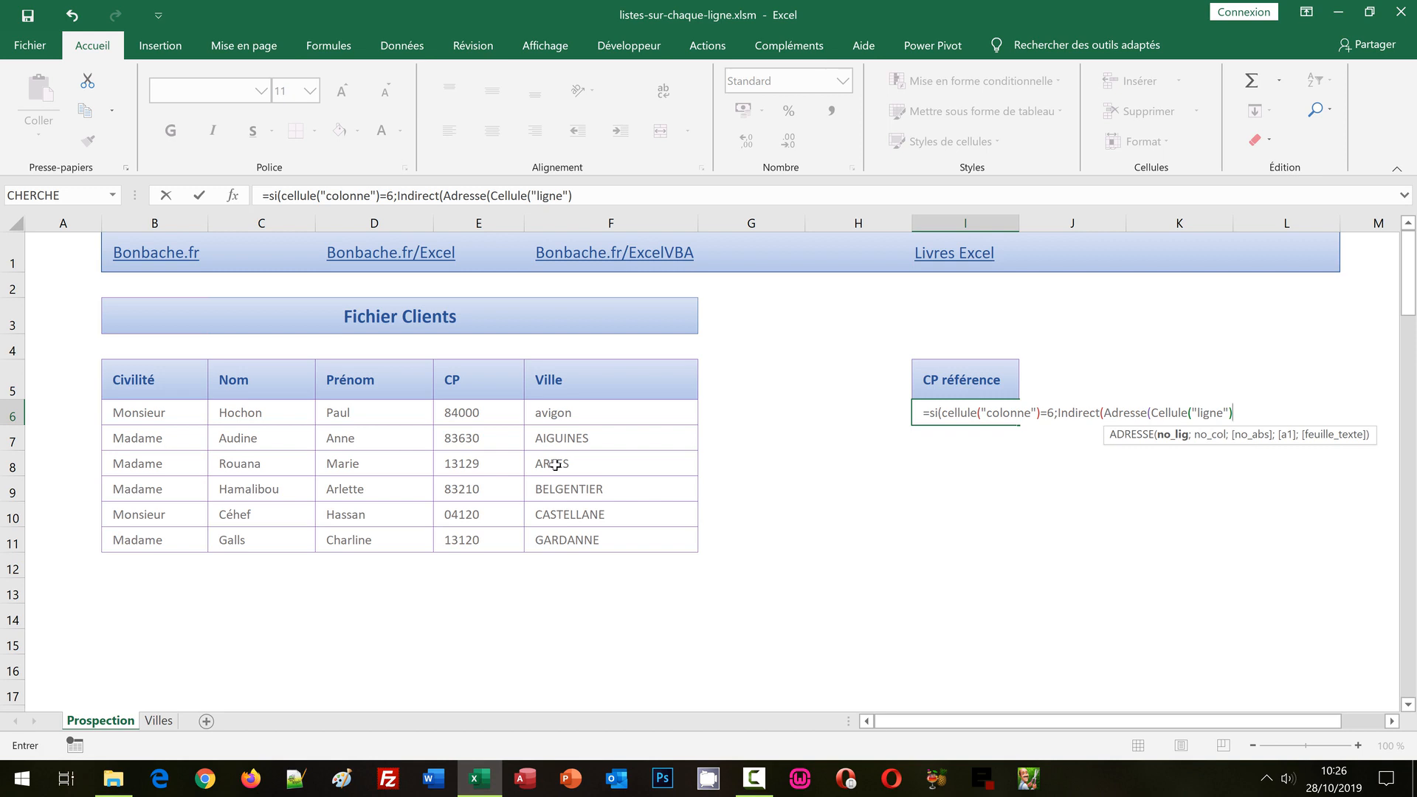
type(";")
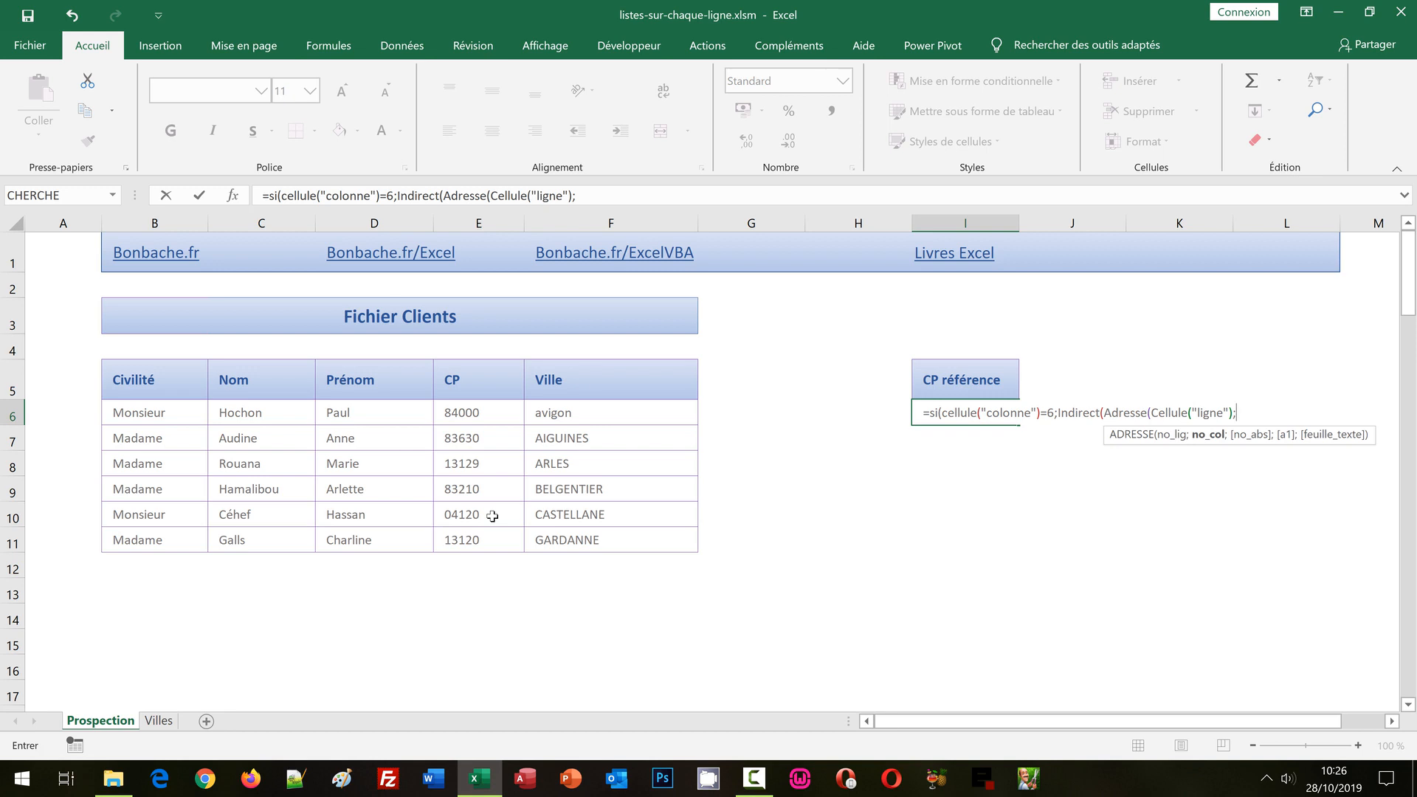
type("5)")
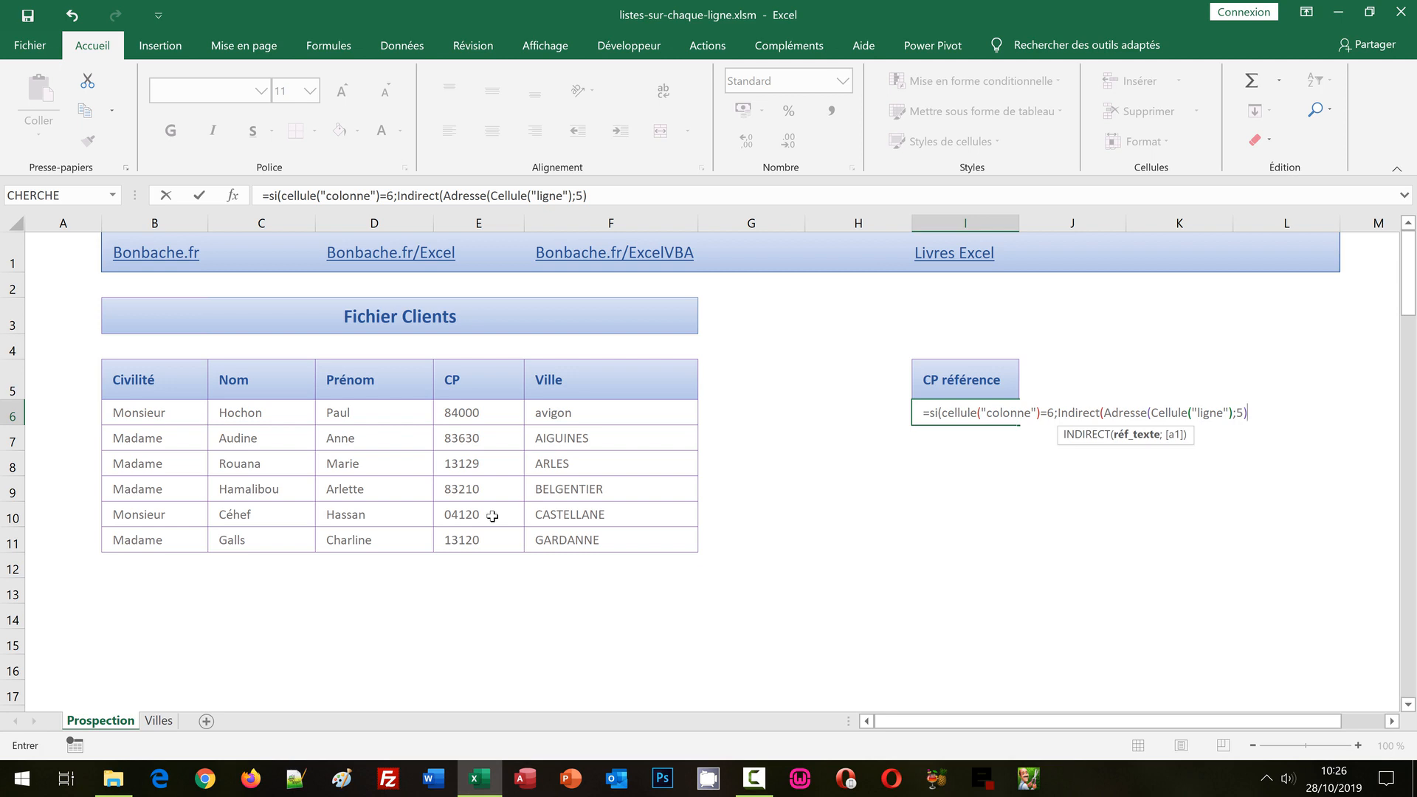
type(")")
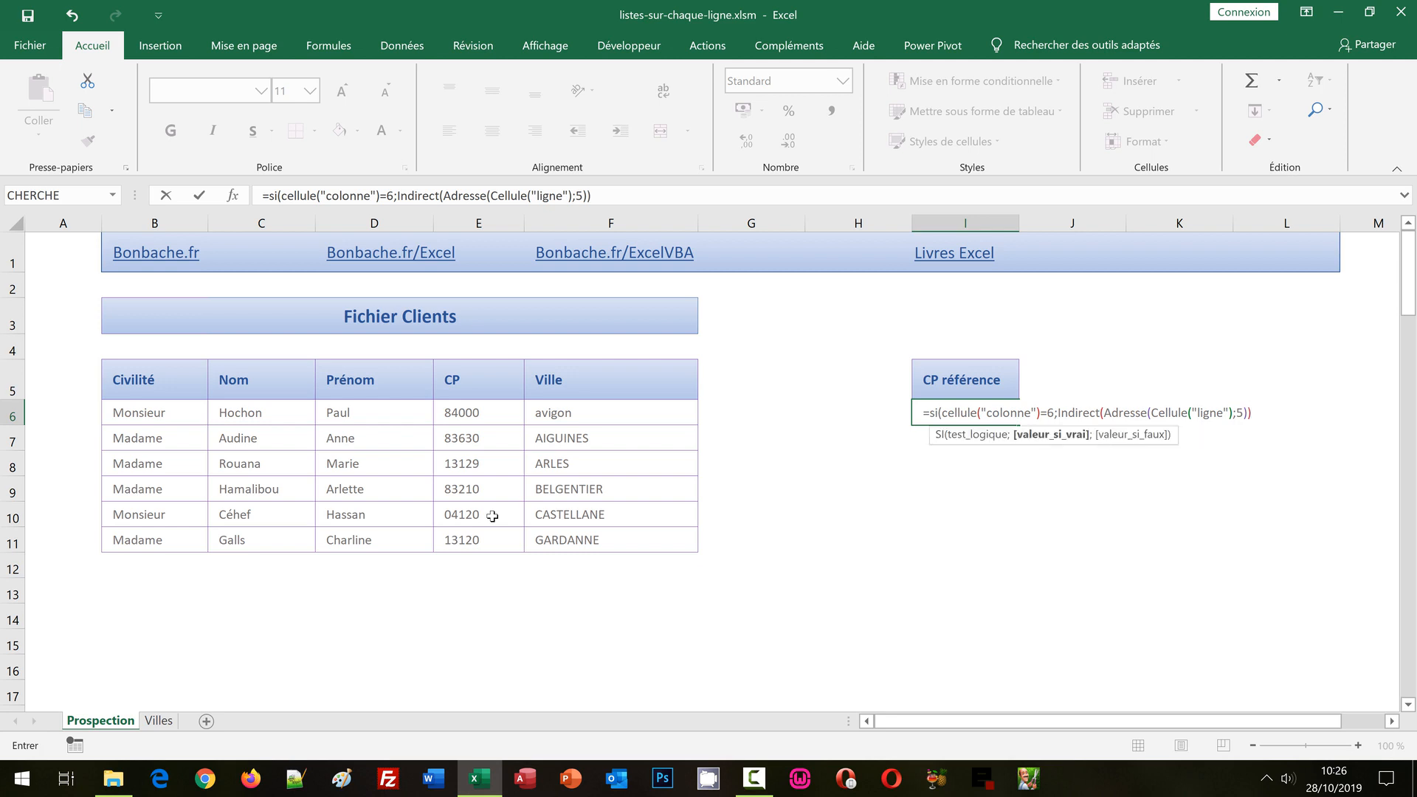
Step: Complete the formula in I6 with an empty text "" as the value-if-false argument and validate it
type(";")
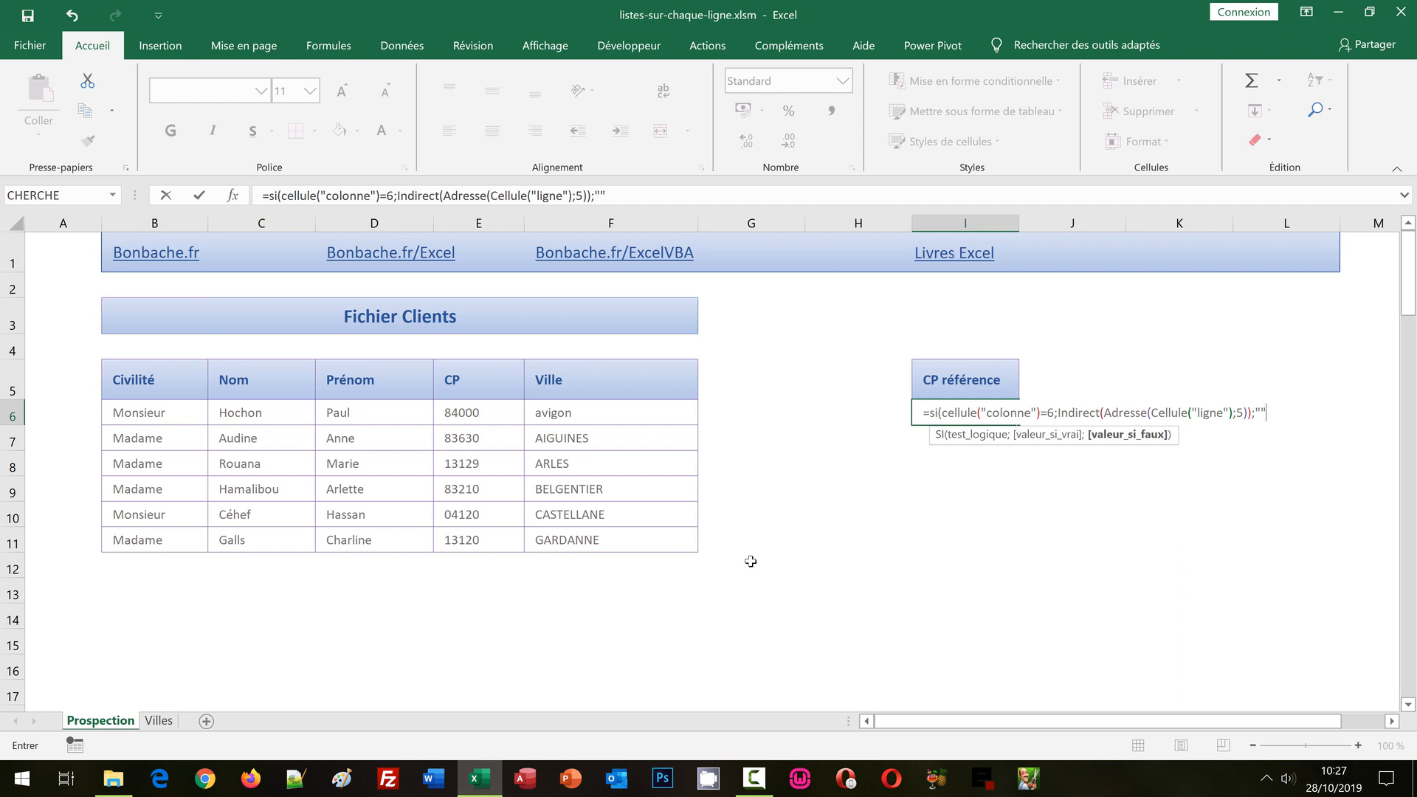
type(")")
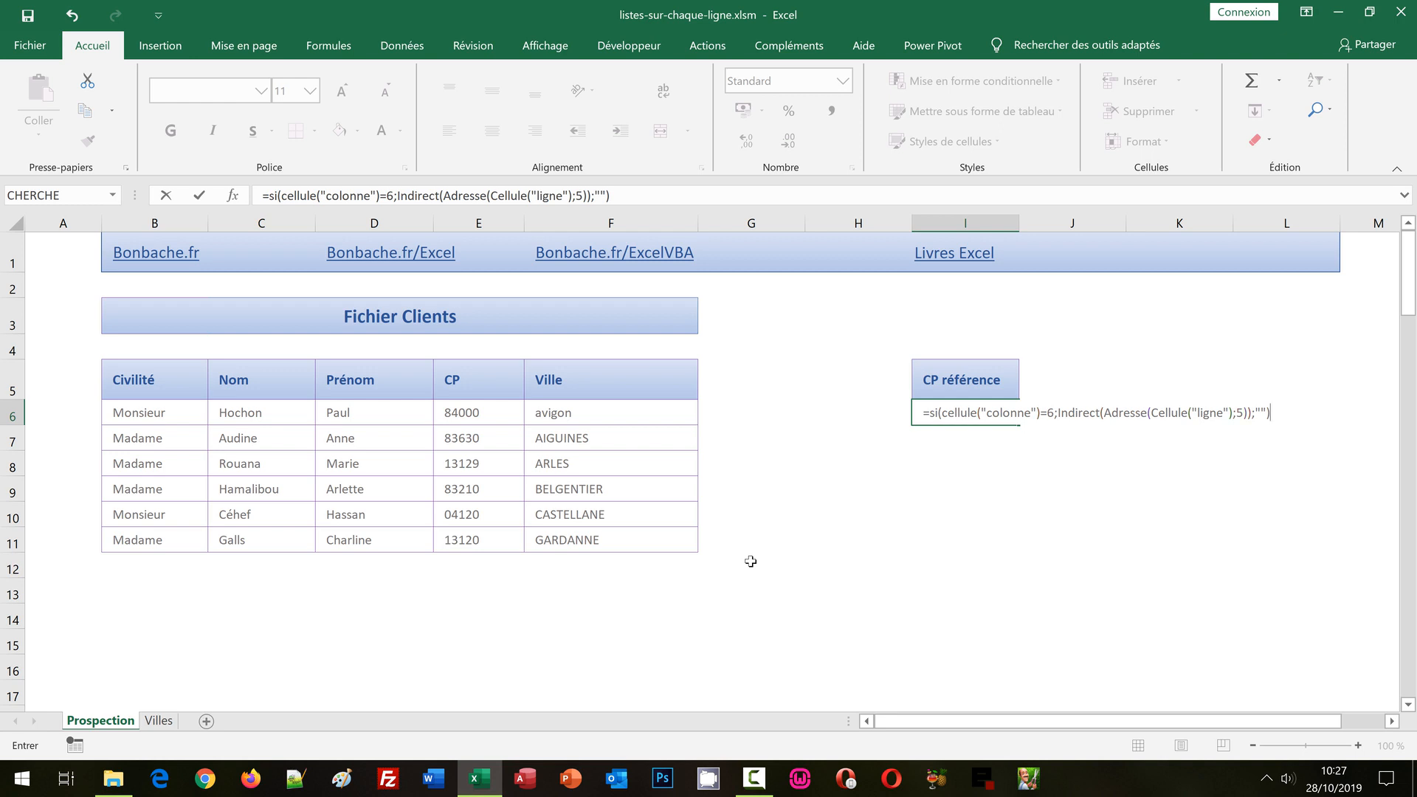
key("Return")
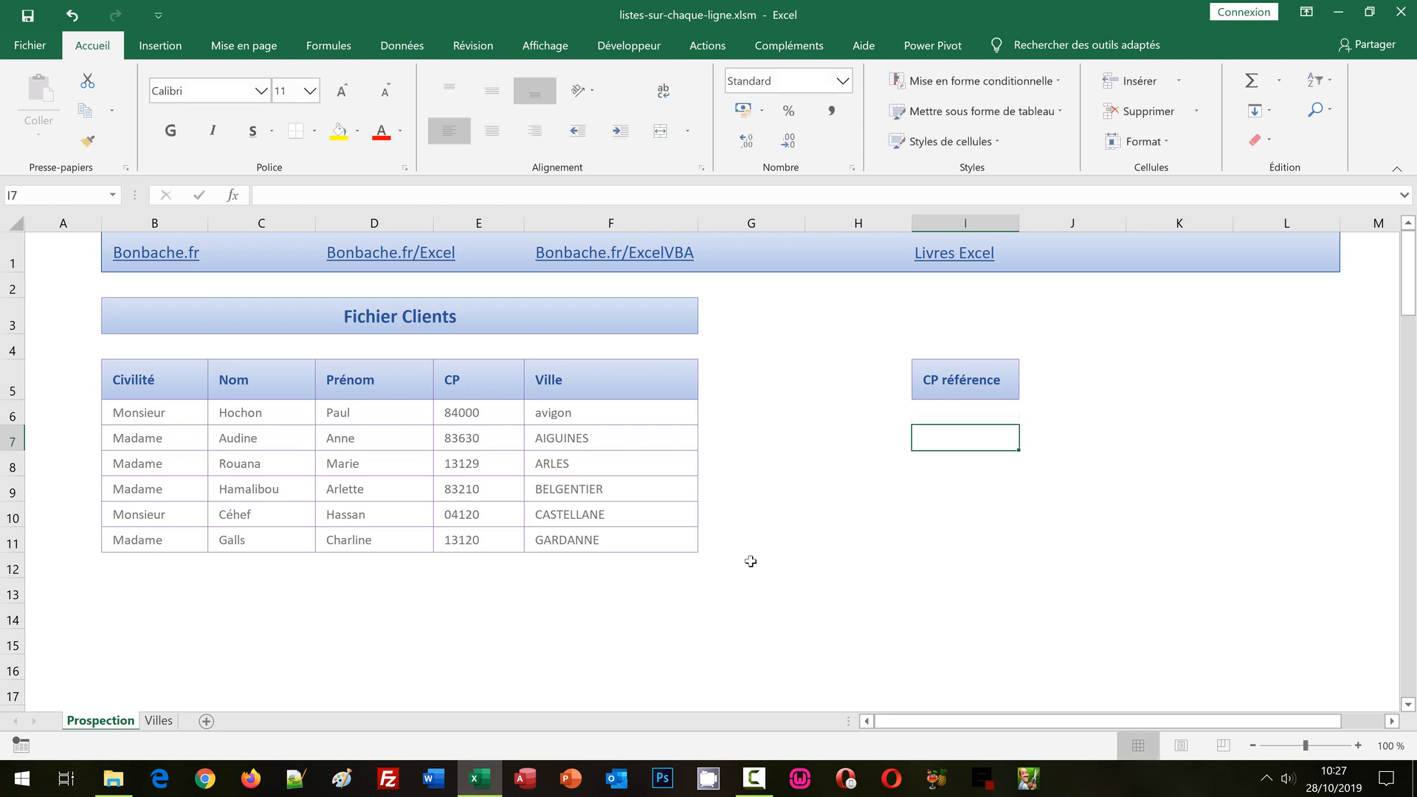
Step: Select the Ville cell F9, and check the extracted towns and the marked rows for its postal code on the Villes sheet
left_click(583, 489)
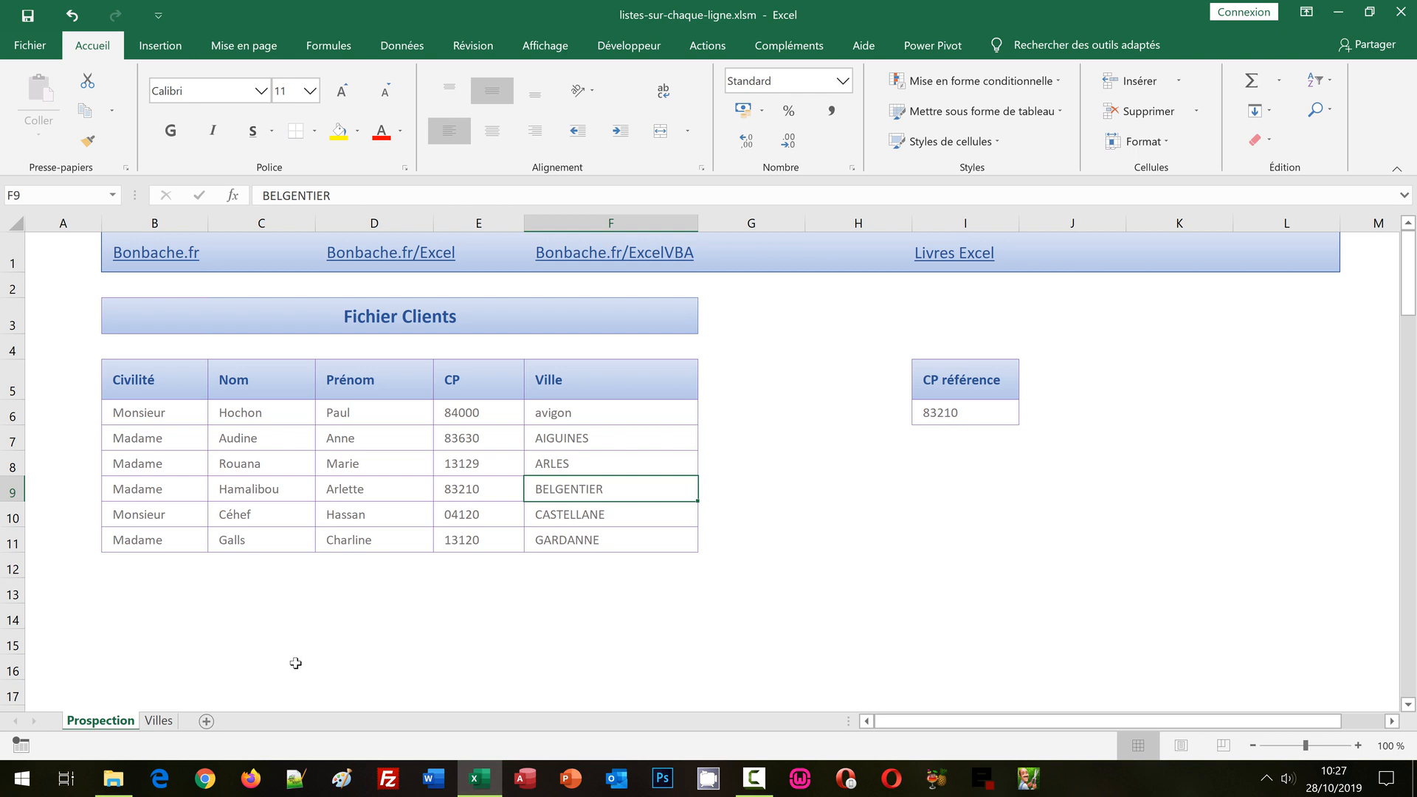
left_click(158, 721)
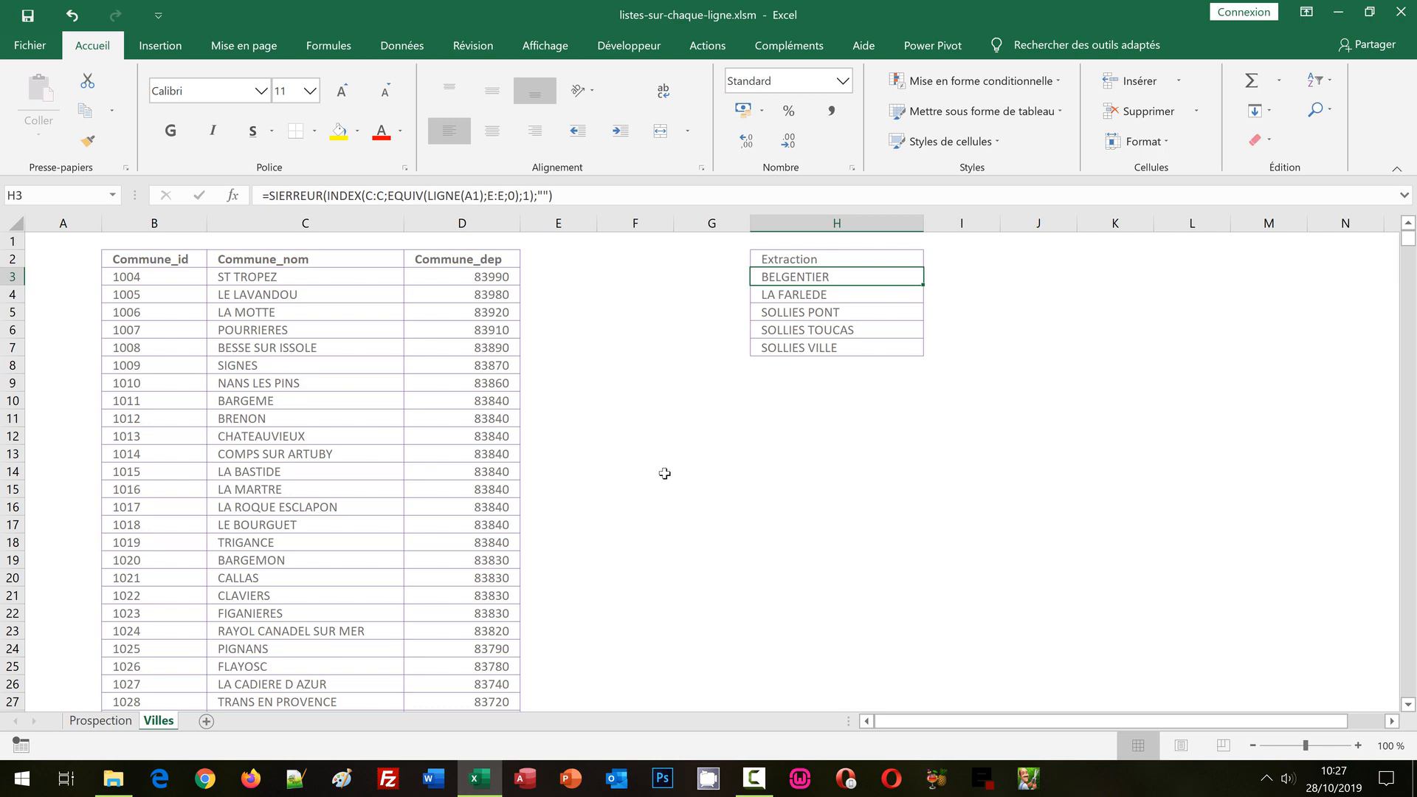
scroll(657, 480, "down", 5)
scroll(624, 506, "down", 9)
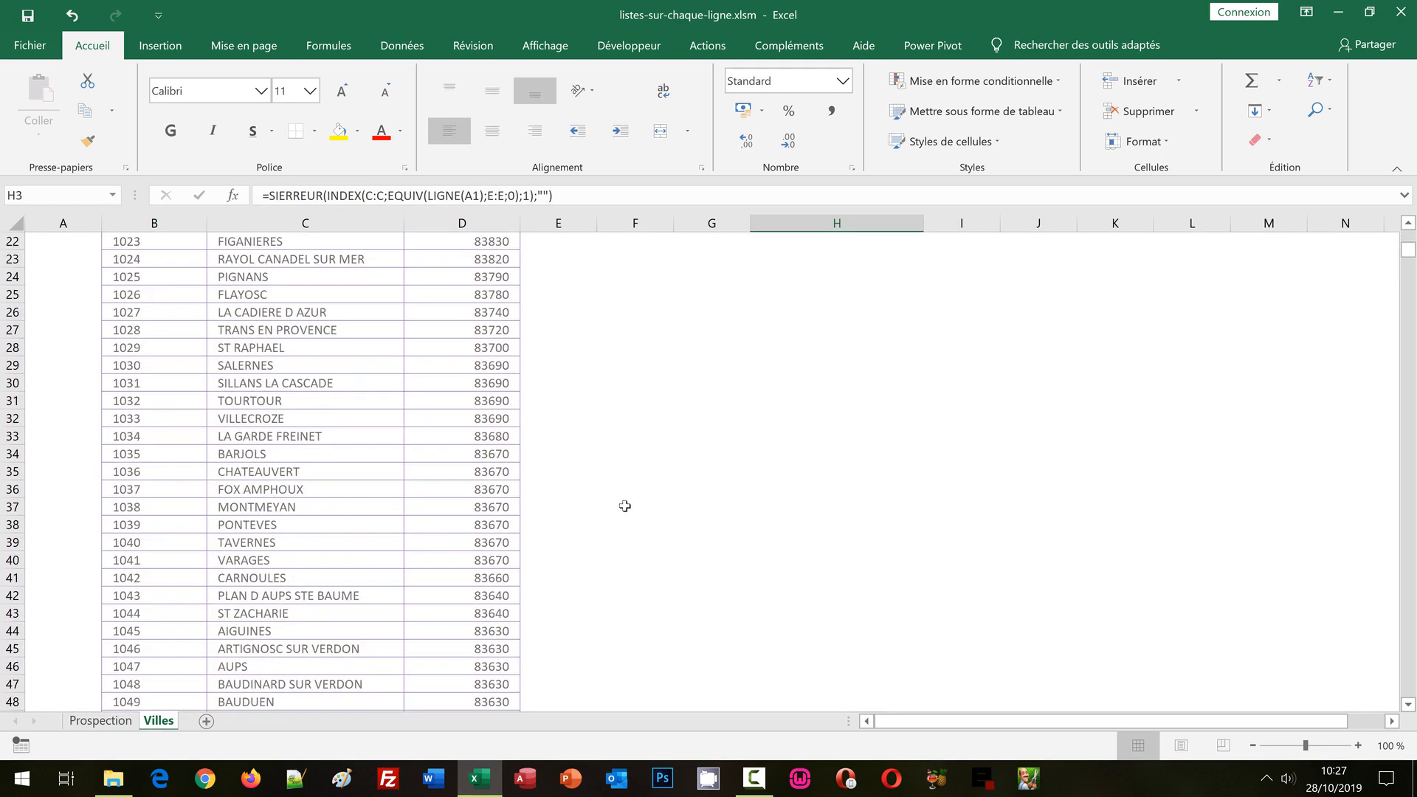
scroll(624, 505, "down", 13)
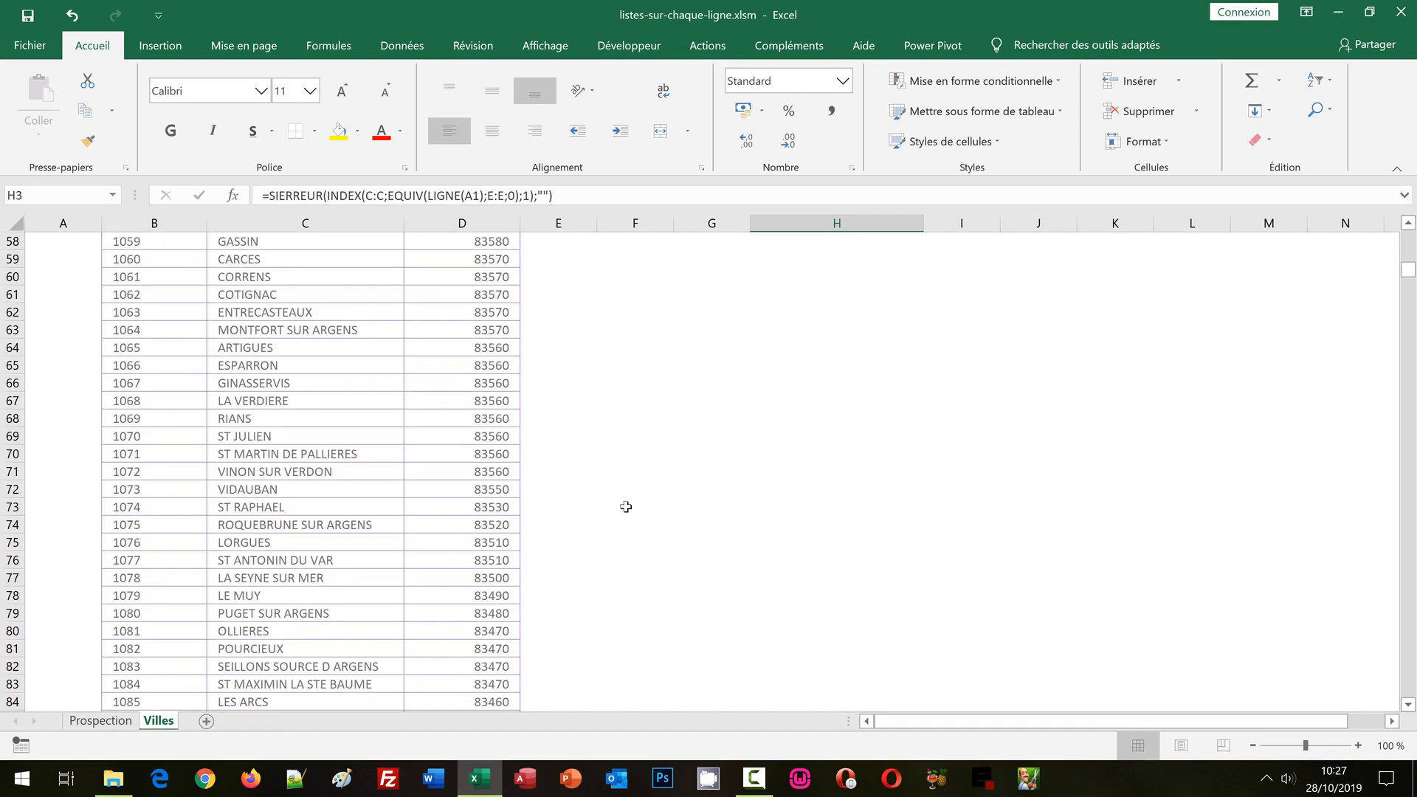
scroll(625, 506, "down", 10)
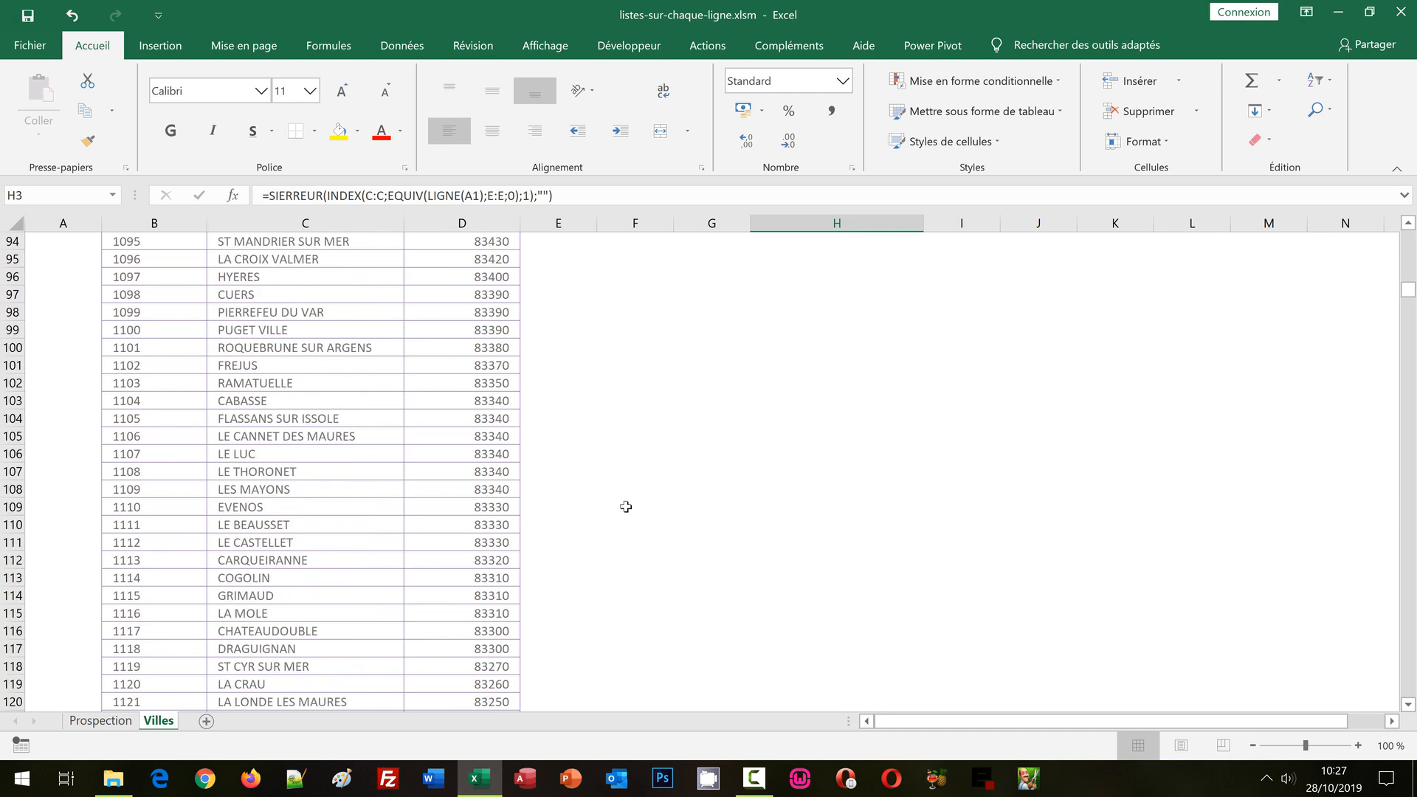
scroll(625, 507, "down", 2)
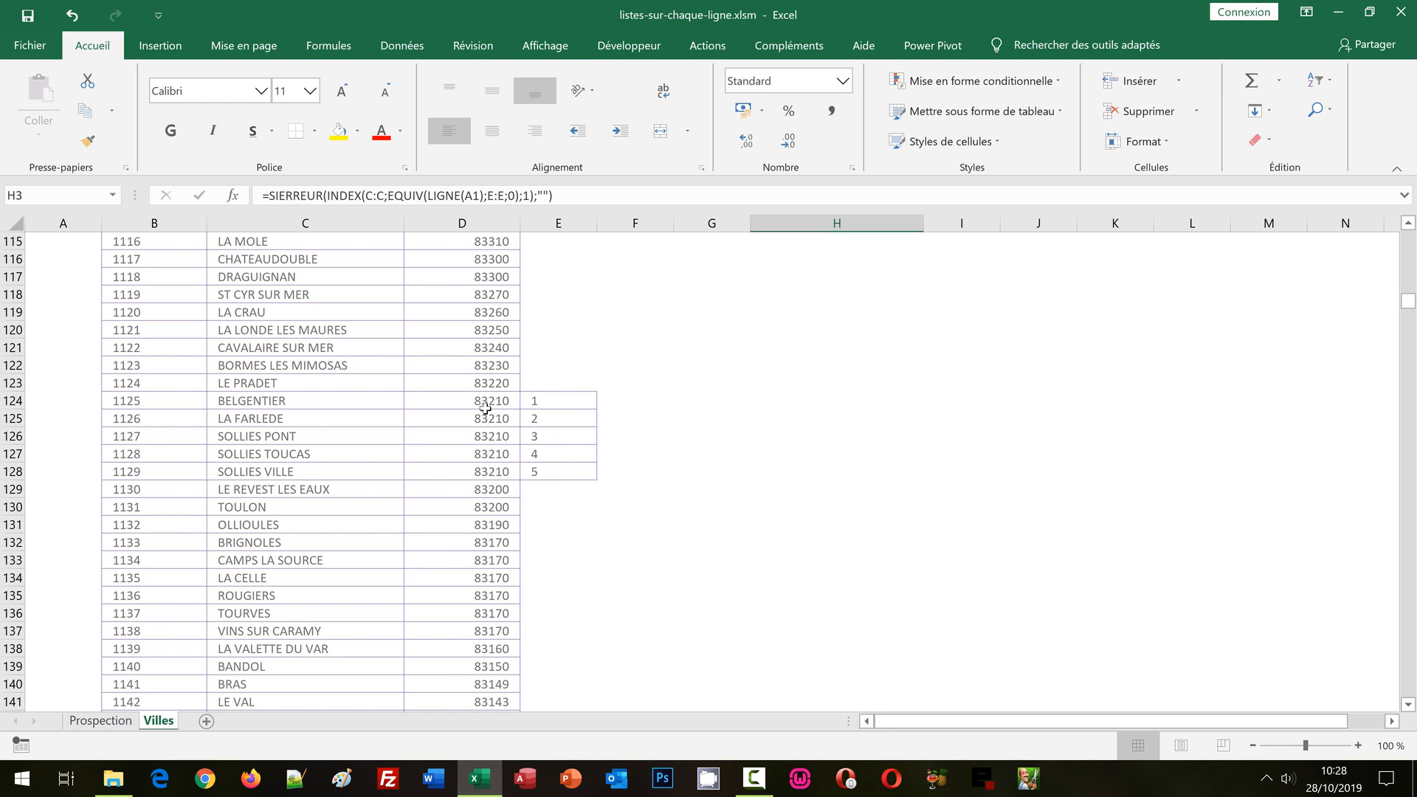
Step: Name the first extraction cell H3 on the Villes sheet "Villes"
scroll(950, 459, "up", 5)
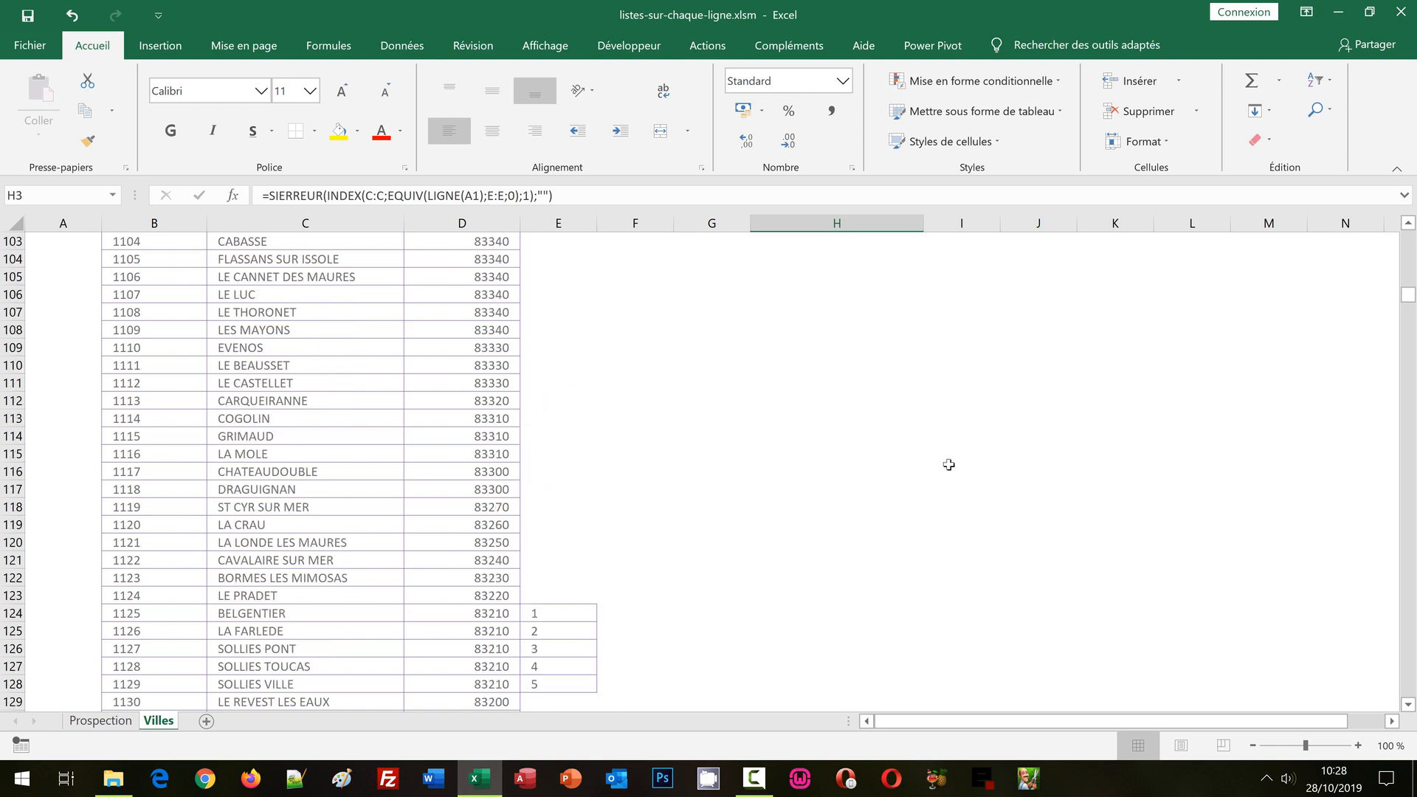
scroll(950, 459, "up", 18)
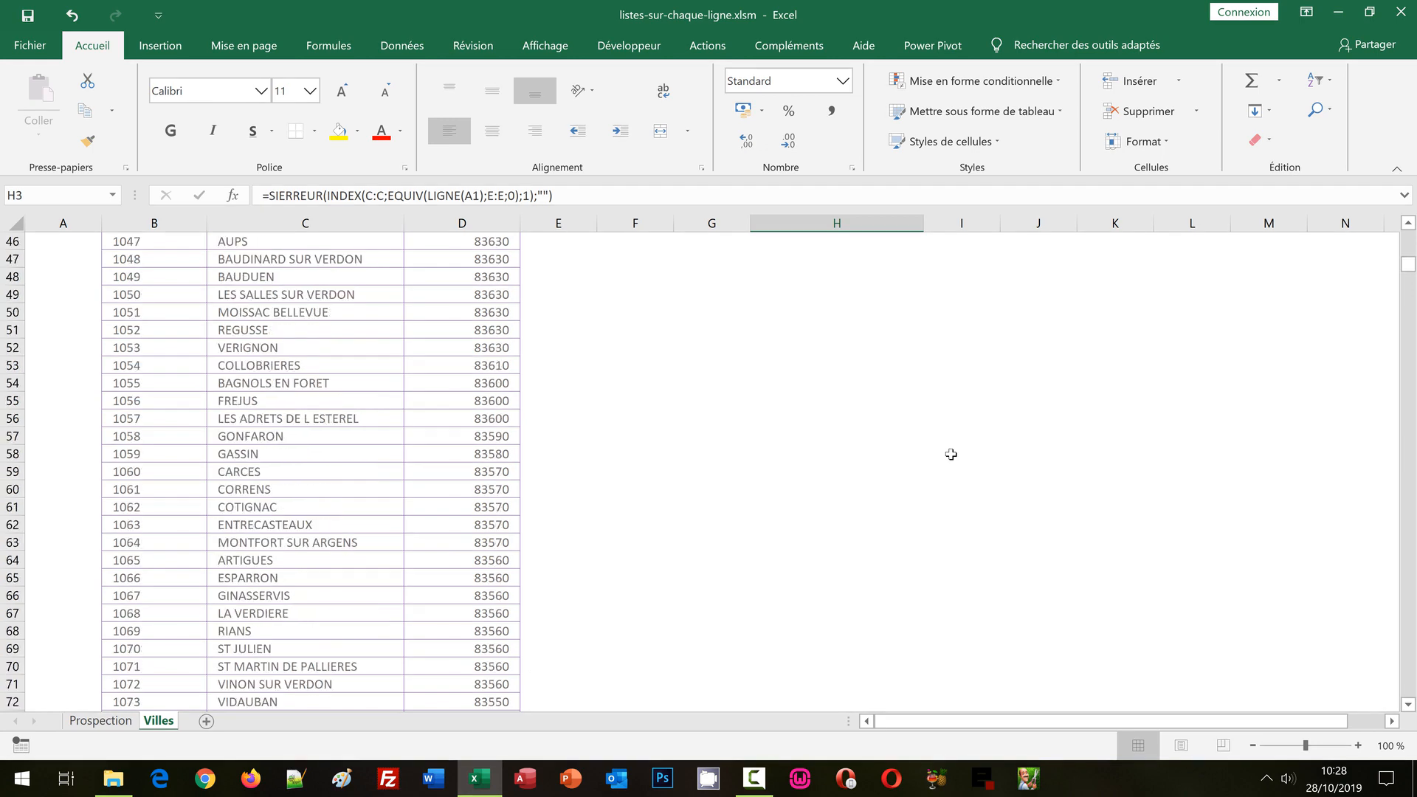
scroll(951, 448, "up", 9)
scroll(954, 446, "up", 2)
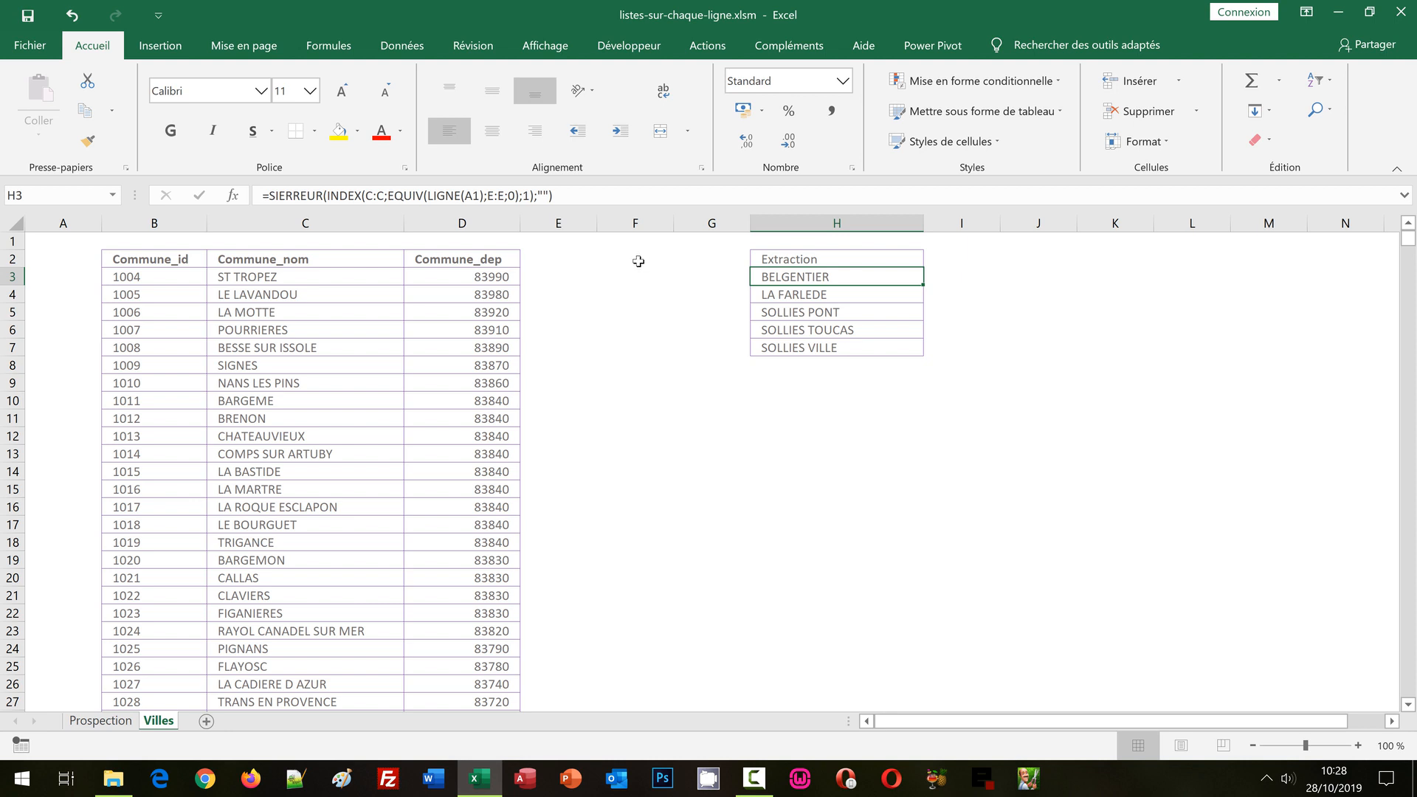
left_click(55, 195)
type("Villes")
key("Return")
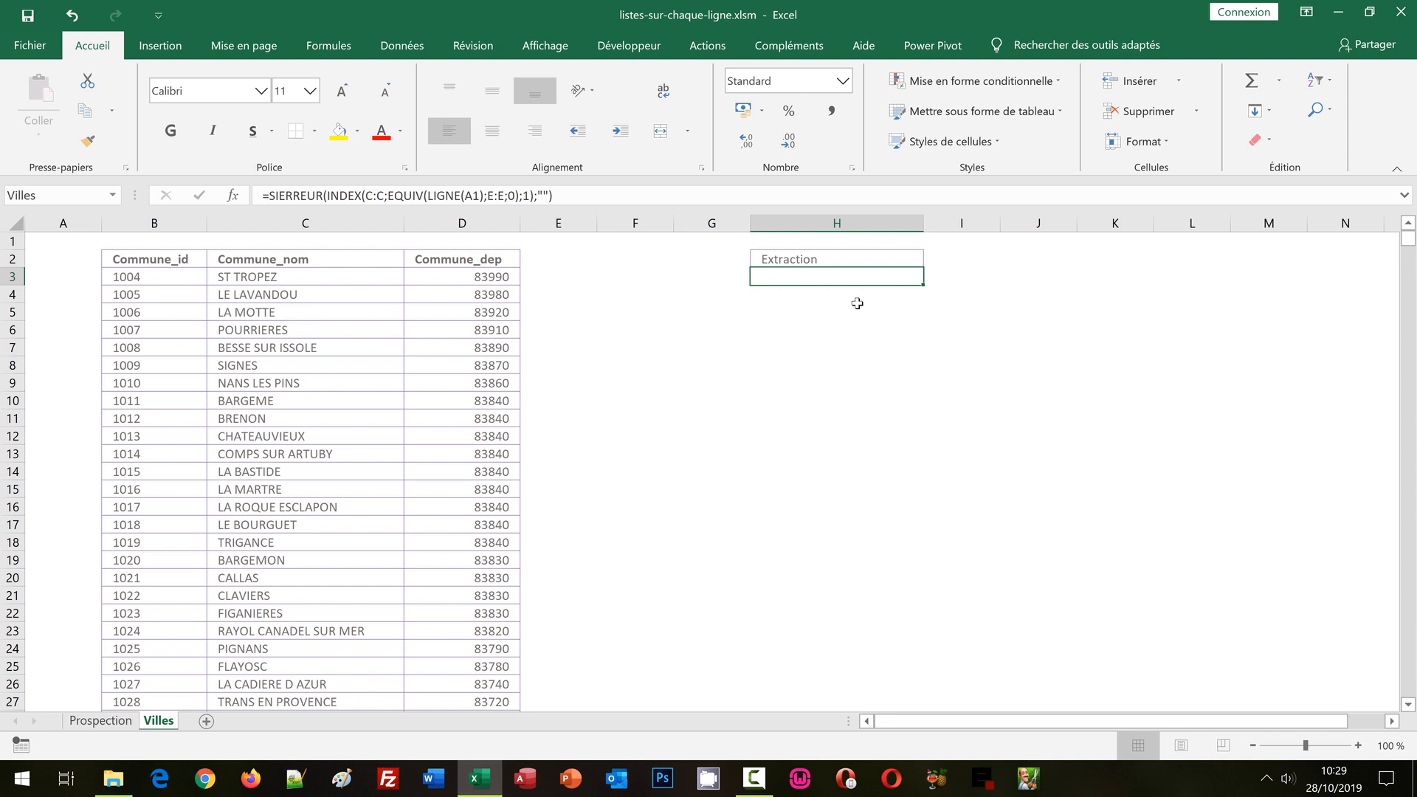
Step: In the name manager, start turning the Villes name's reference into a DECALER function based on Villes!$H$3
left_click(338, 48)
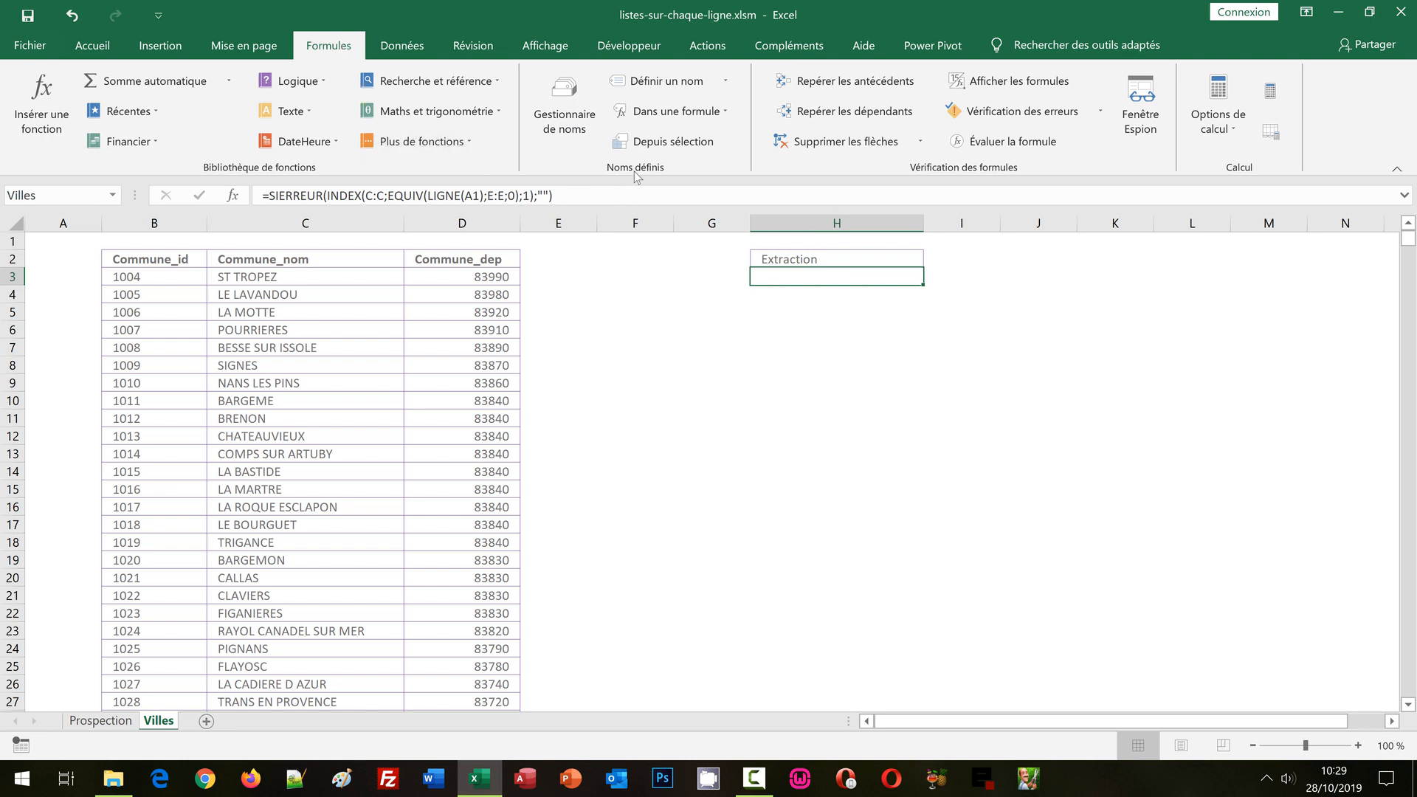
left_click(550, 85)
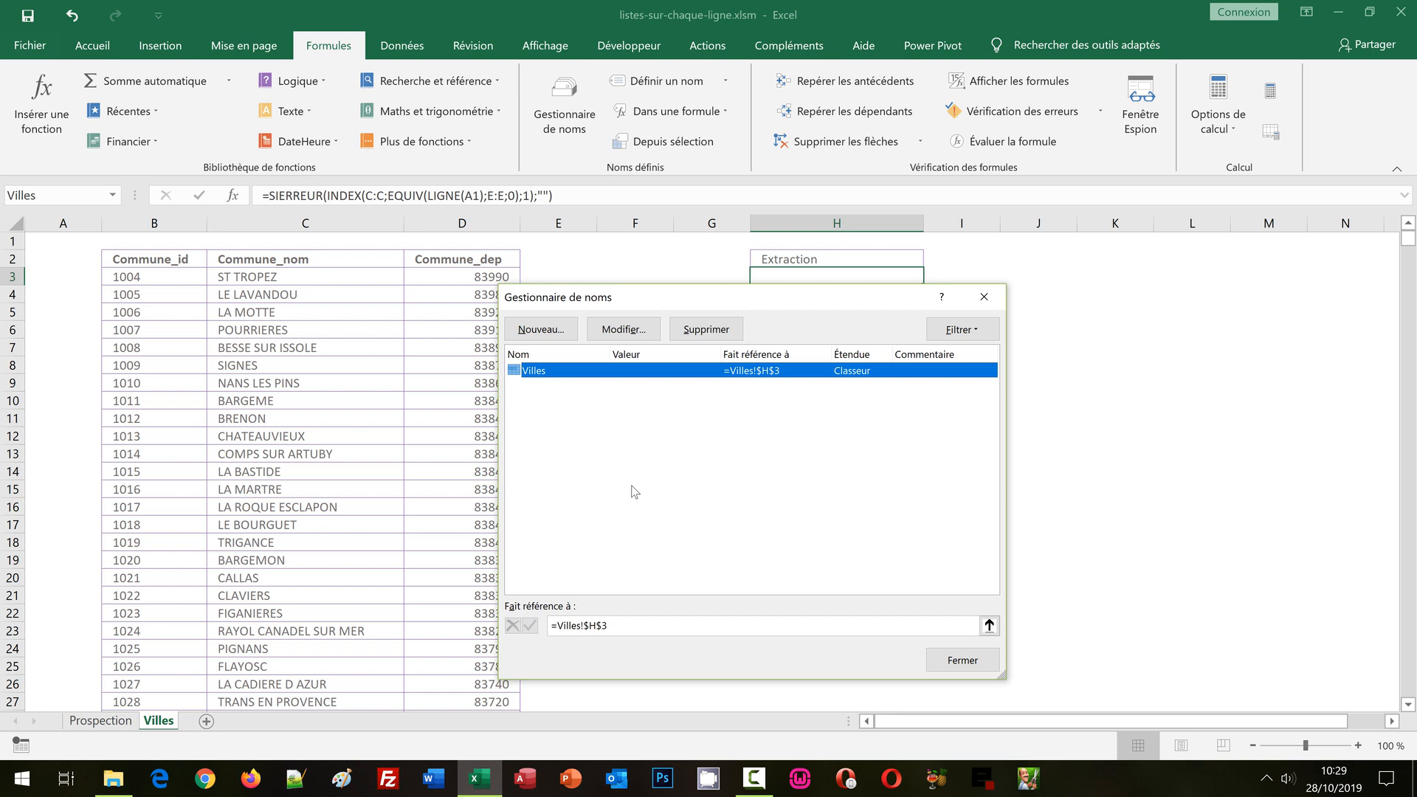
left_click(553, 626)
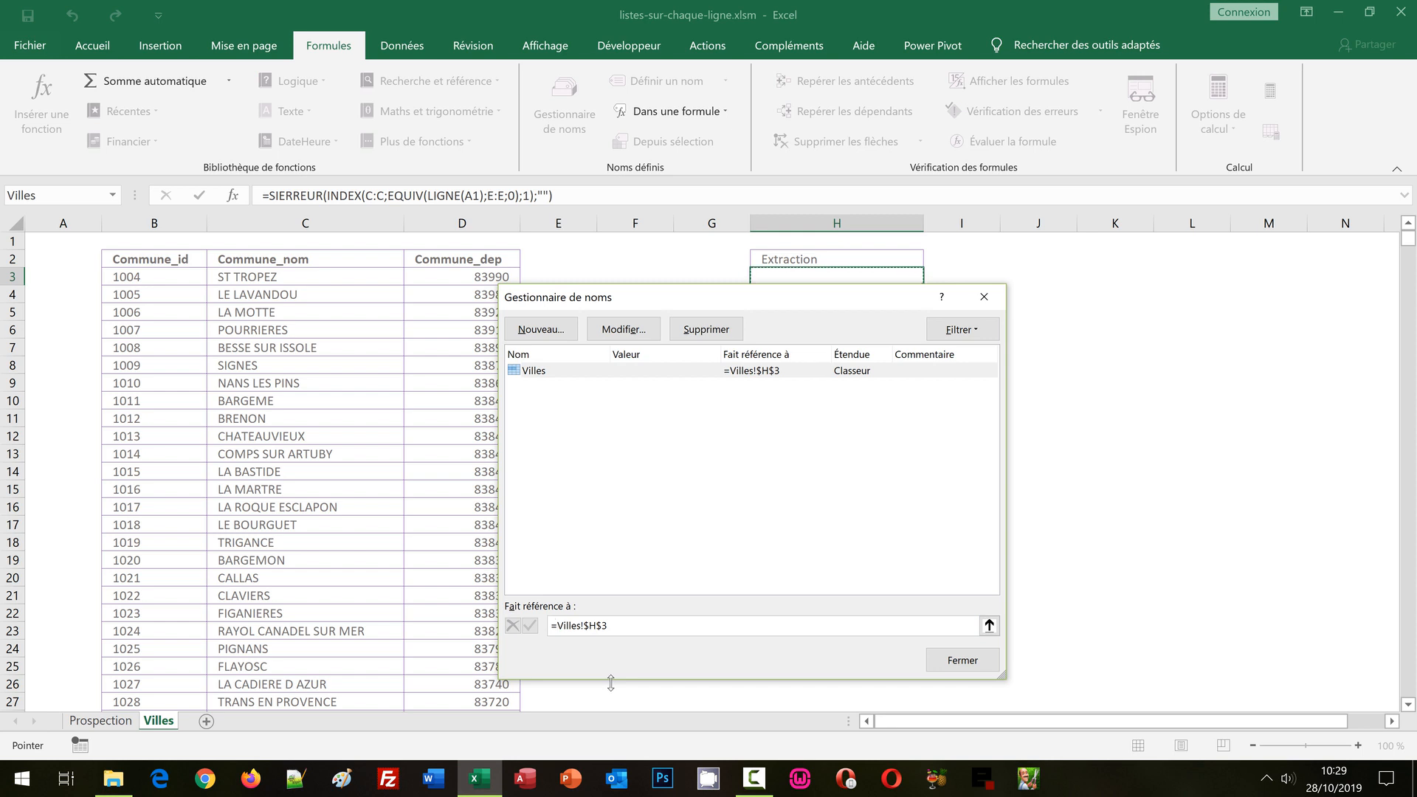
type("Decaler(")
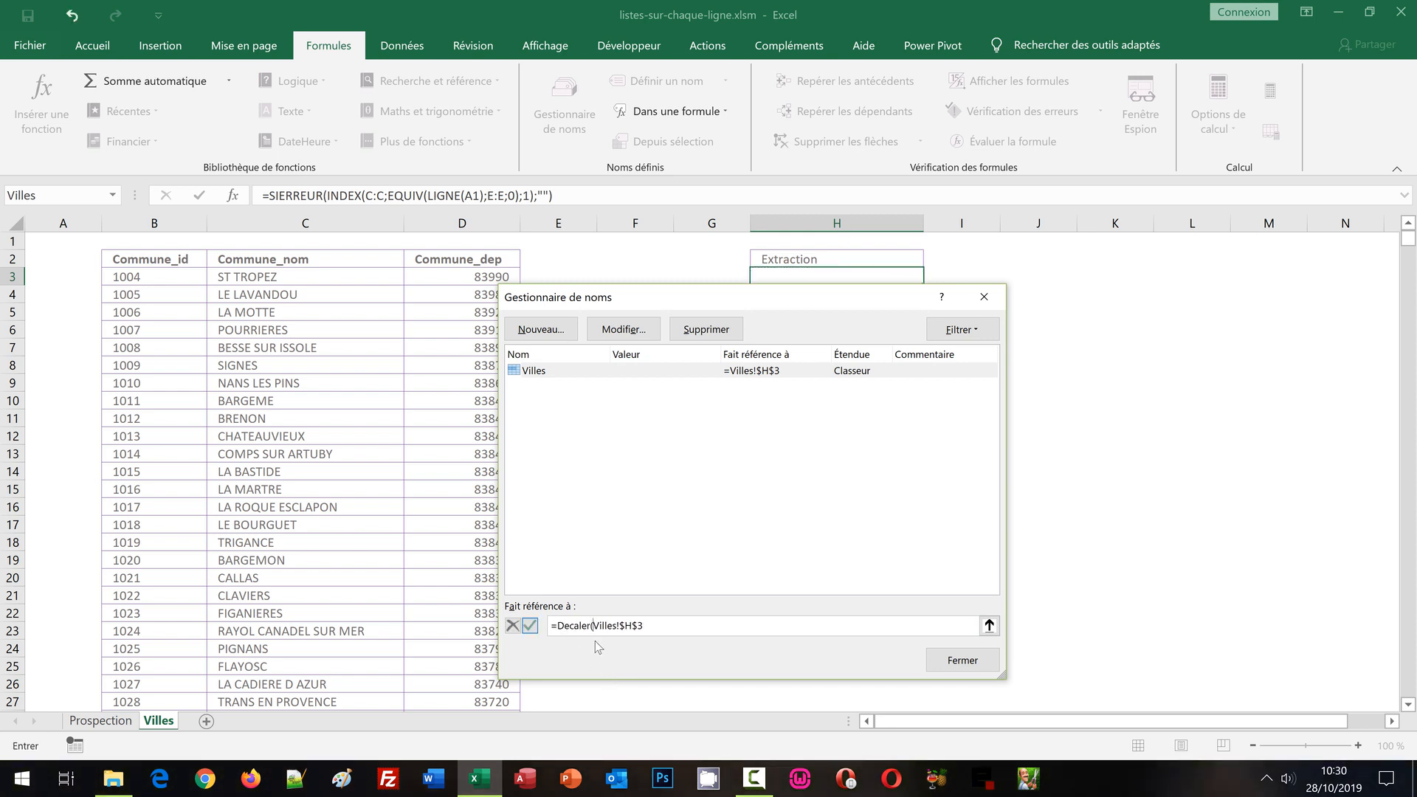
left_click(655, 626)
left_click_drag(751, 304, 752, 344)
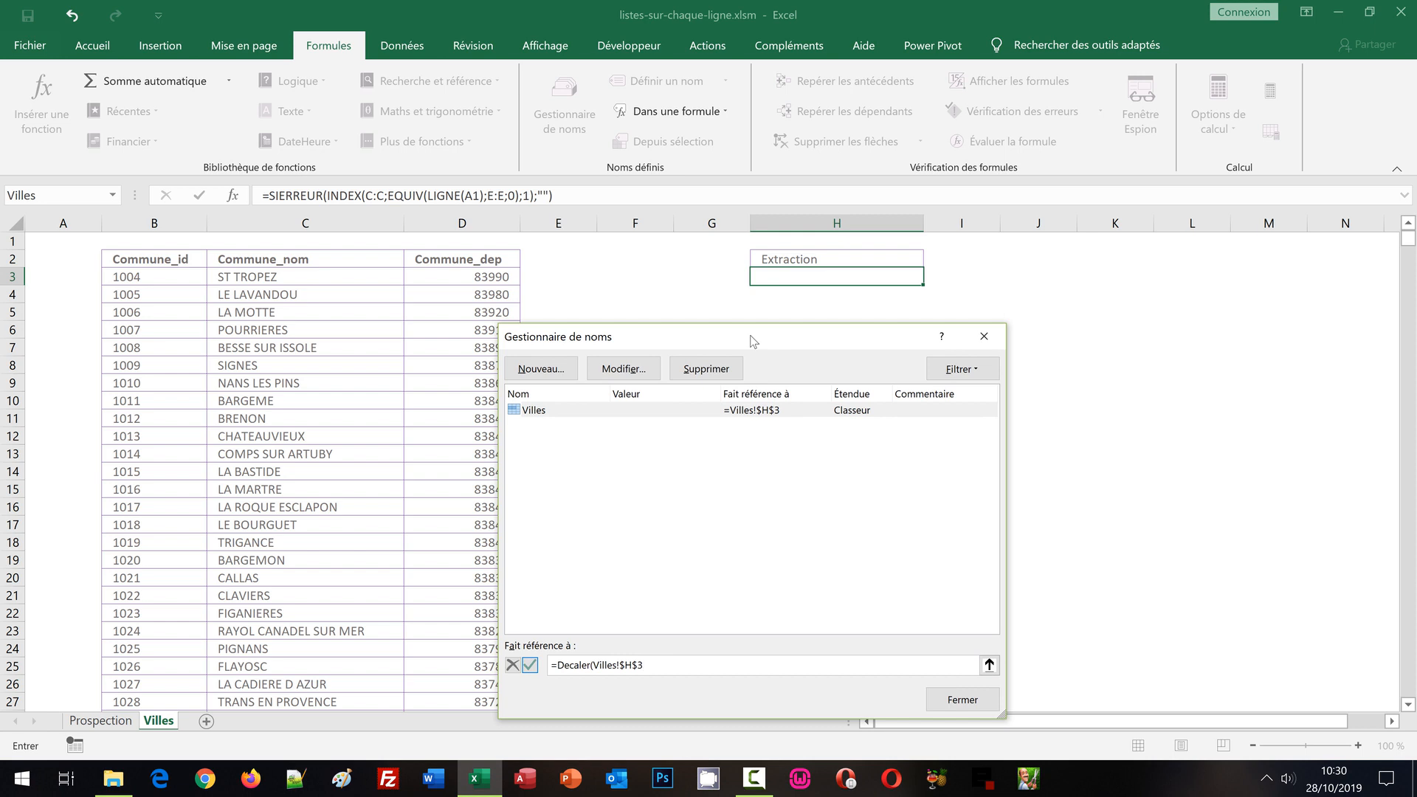
Step: Add 0;0 as the row and column offsets of DECALER and start an NB.SI function as its height argument
type("0;0;.n")
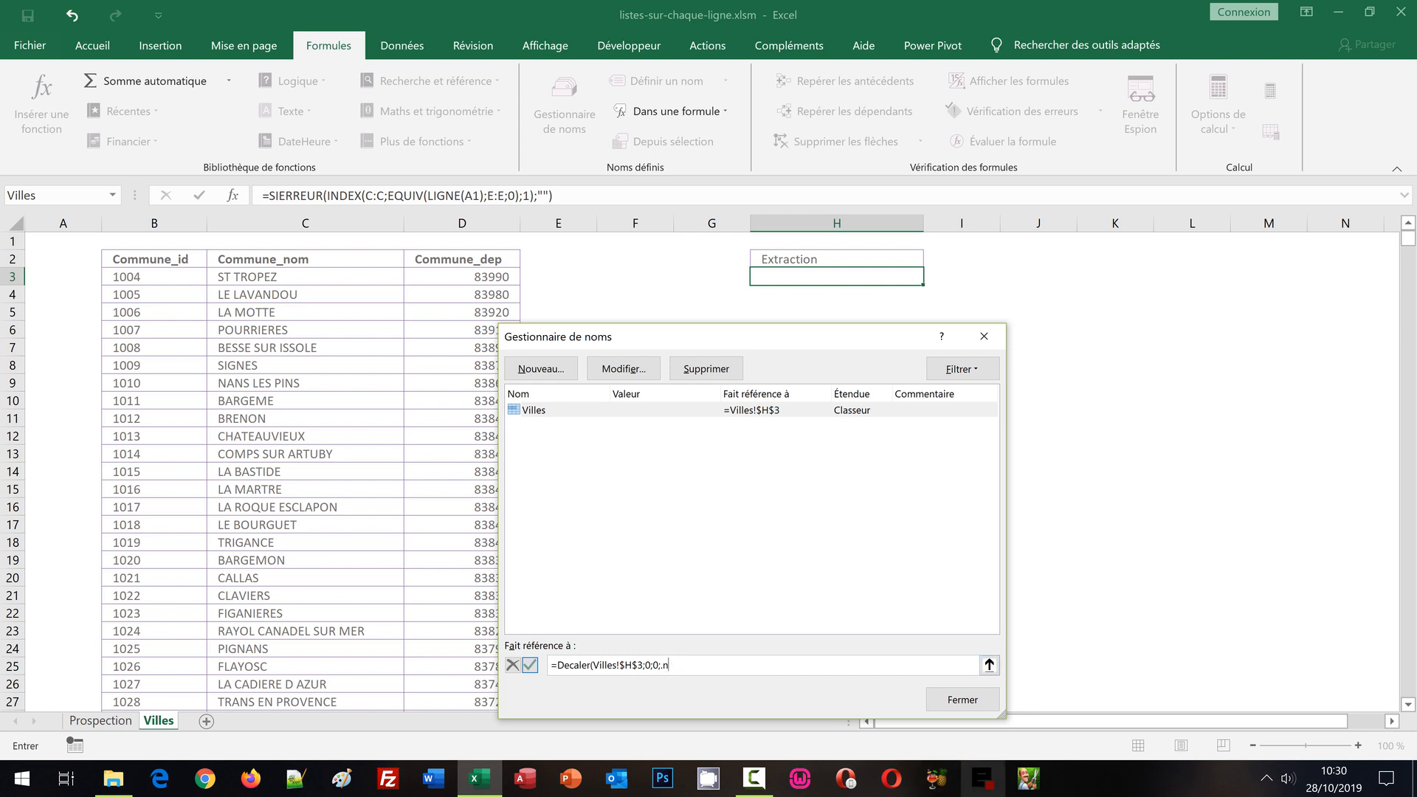
type("b")
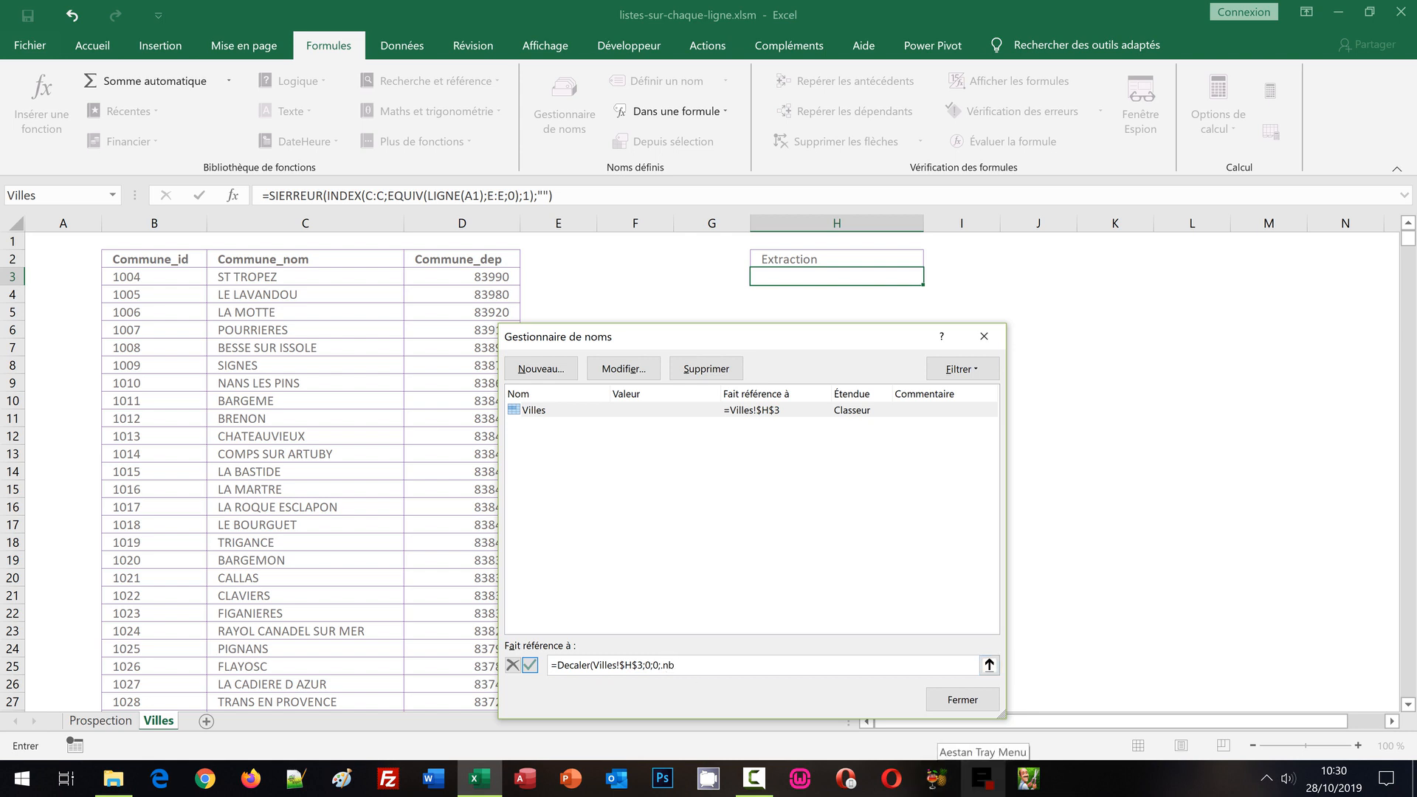
type(".si")
key("BackSpace")
key("BackSpace")
key("BackSpace")
key("BackSpace")
key("BackSpace")
key("BackSpace")
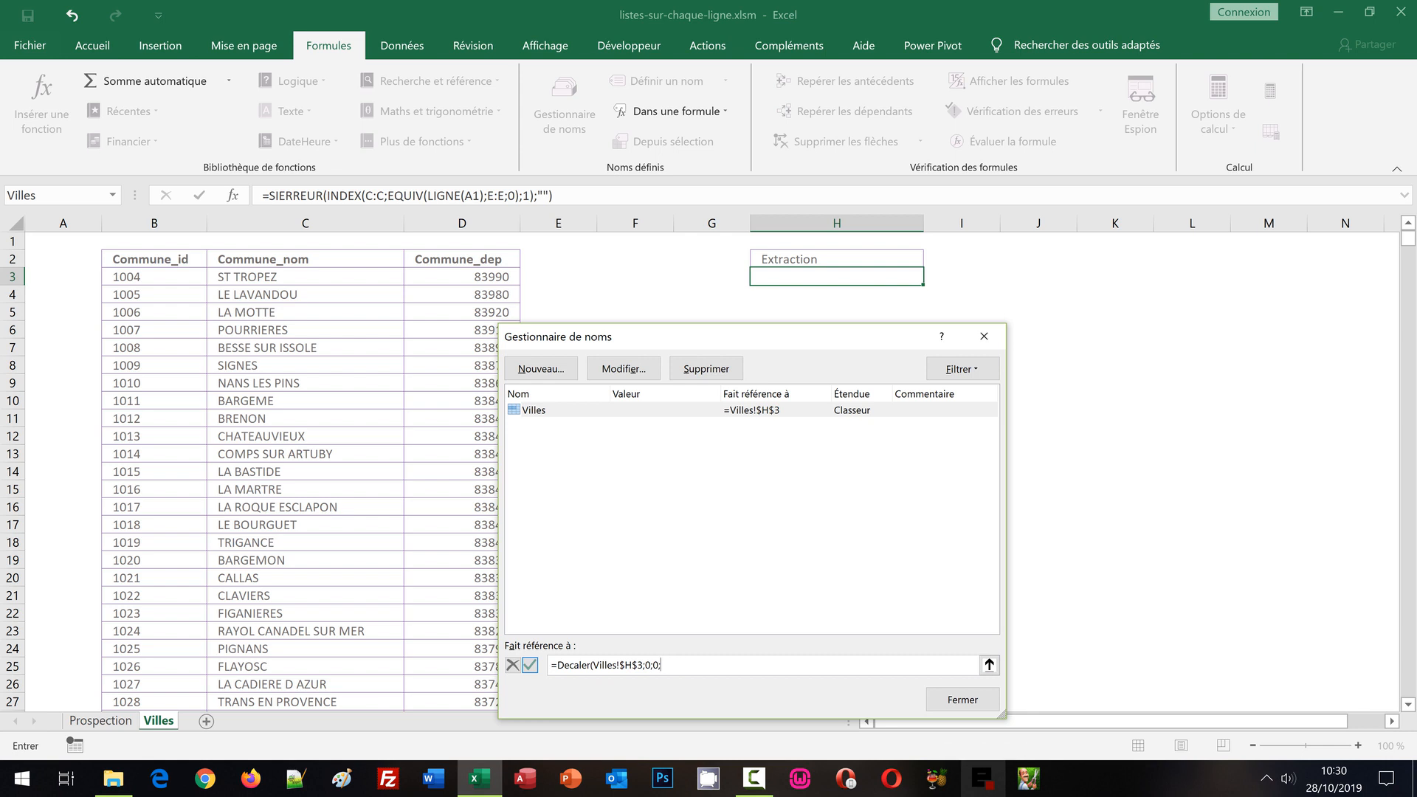
type("nb.si(")
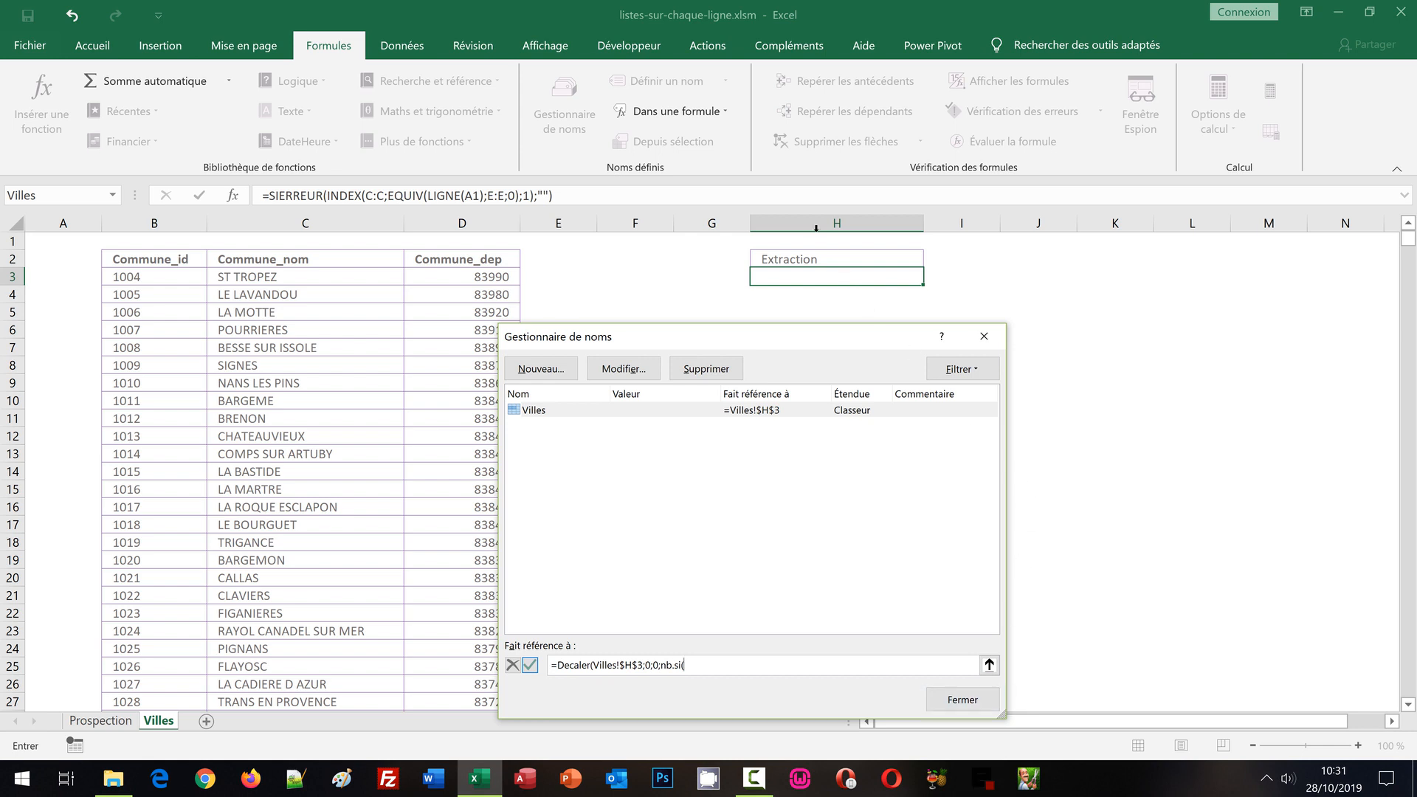
Step: Complete the height argument as NB.SI(Villes!$H:$H;">*<")-1, validate the reference of the Villes name and close the name manager
left_click(812, 223)
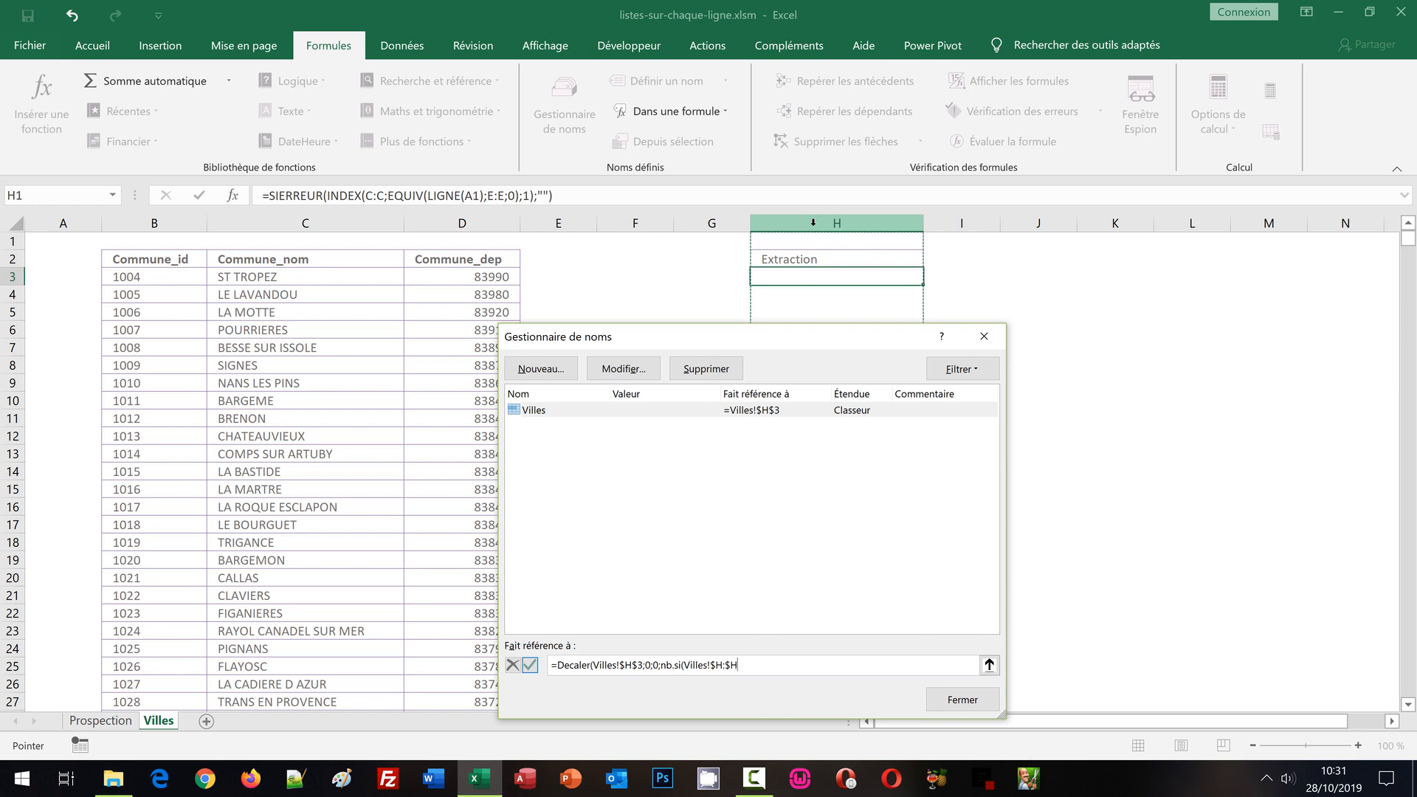
type(";")
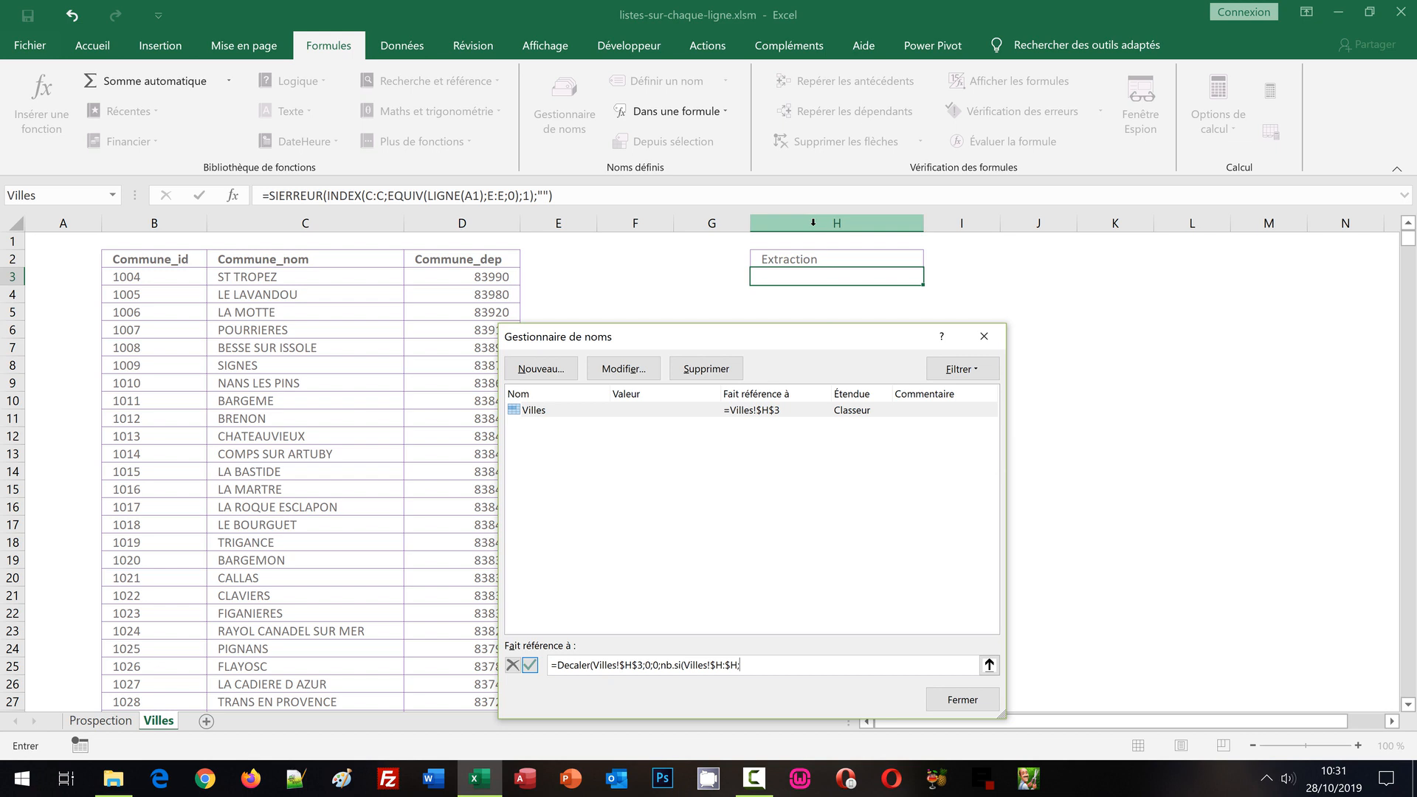
type("\">*")
type("\"")
type(")-1")
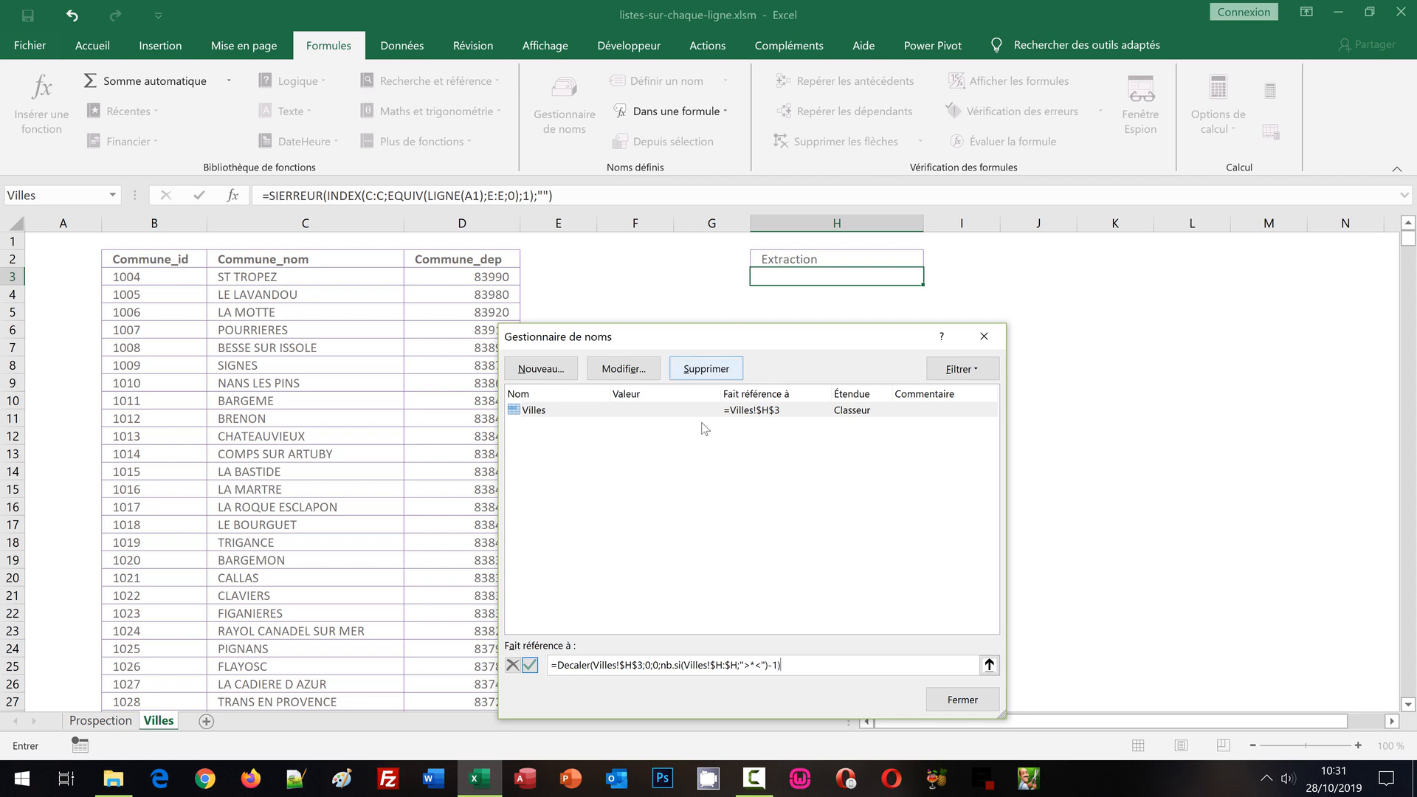
left_click(530, 665)
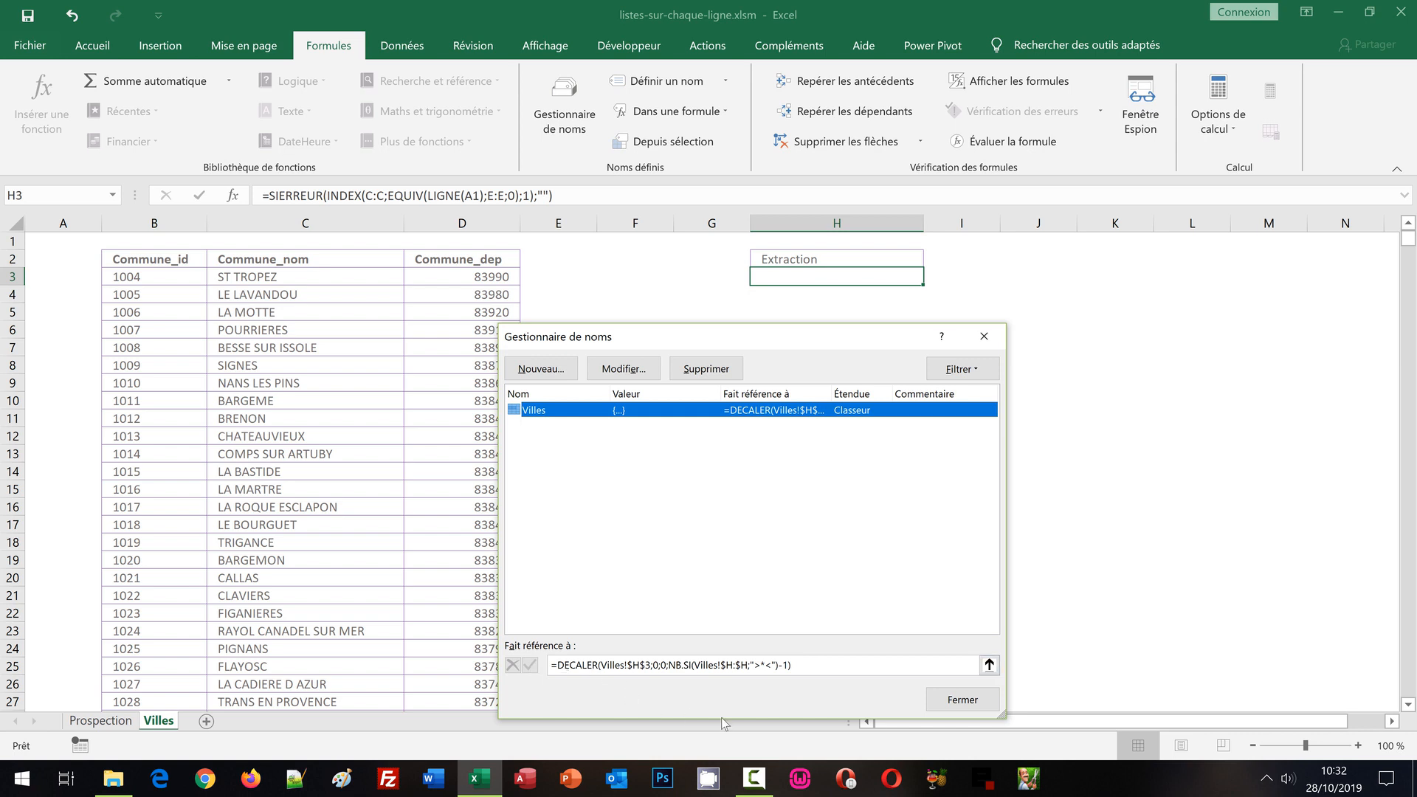
left_click(961, 701)
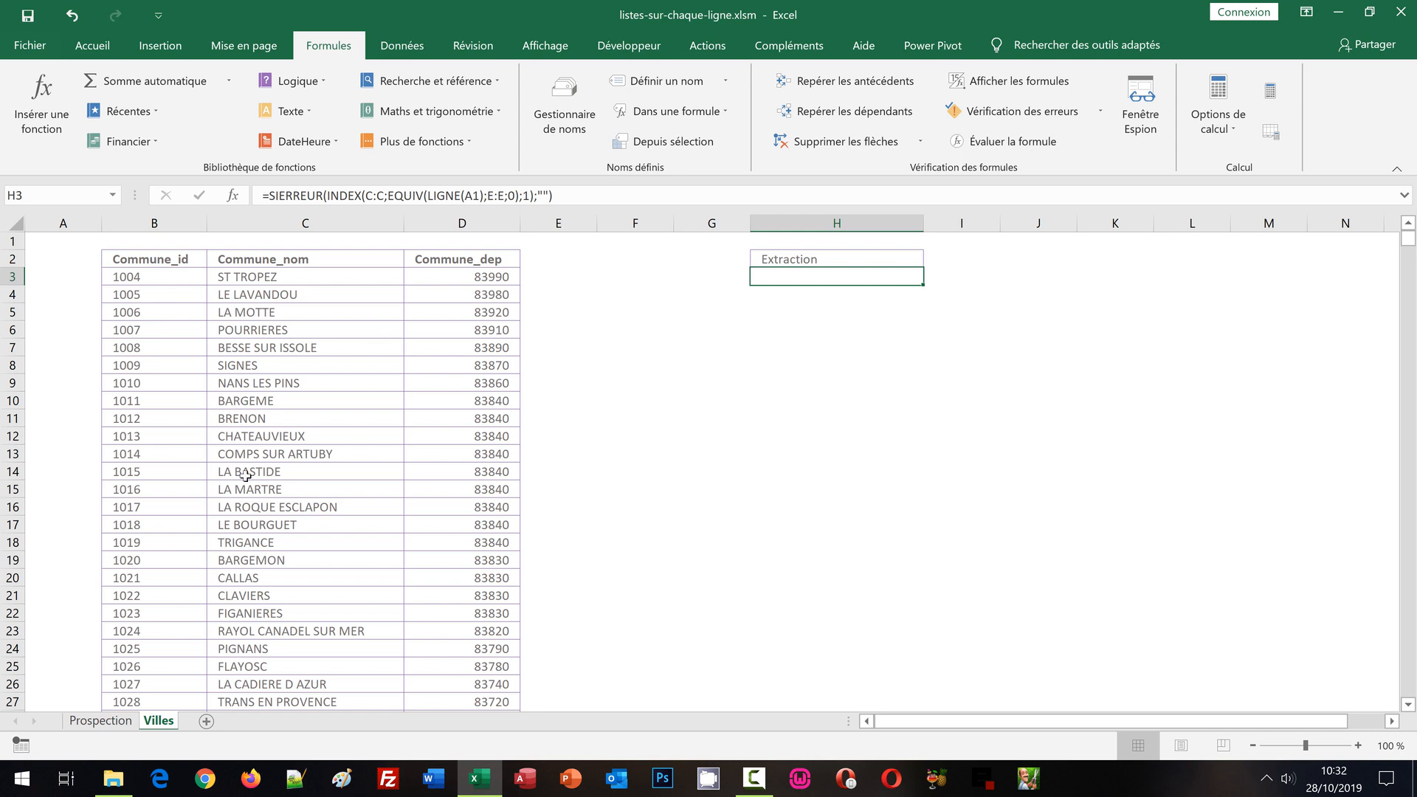
Step: Select the Ville cells F6:F100 on the Prospection sheet
left_click(102, 721)
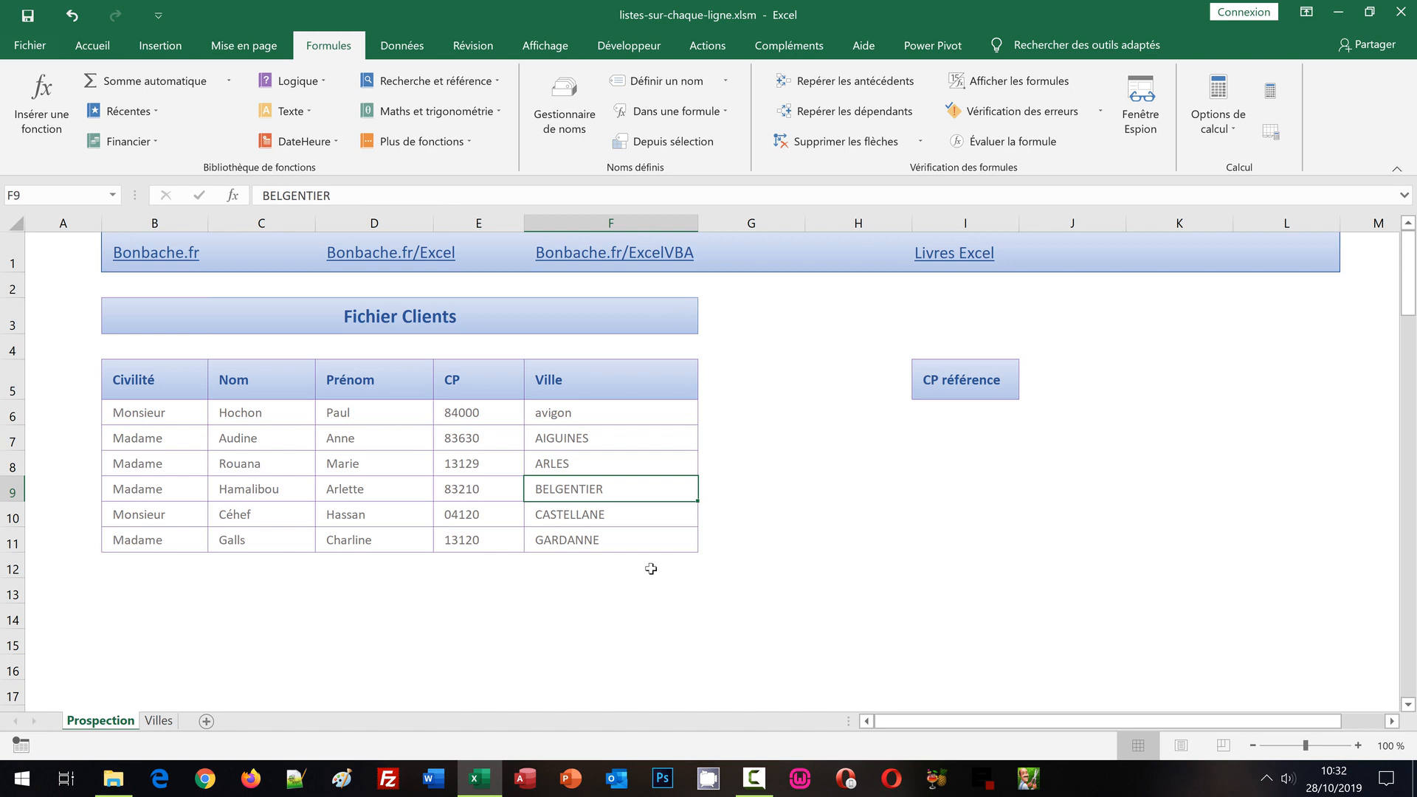
left_click(586, 522)
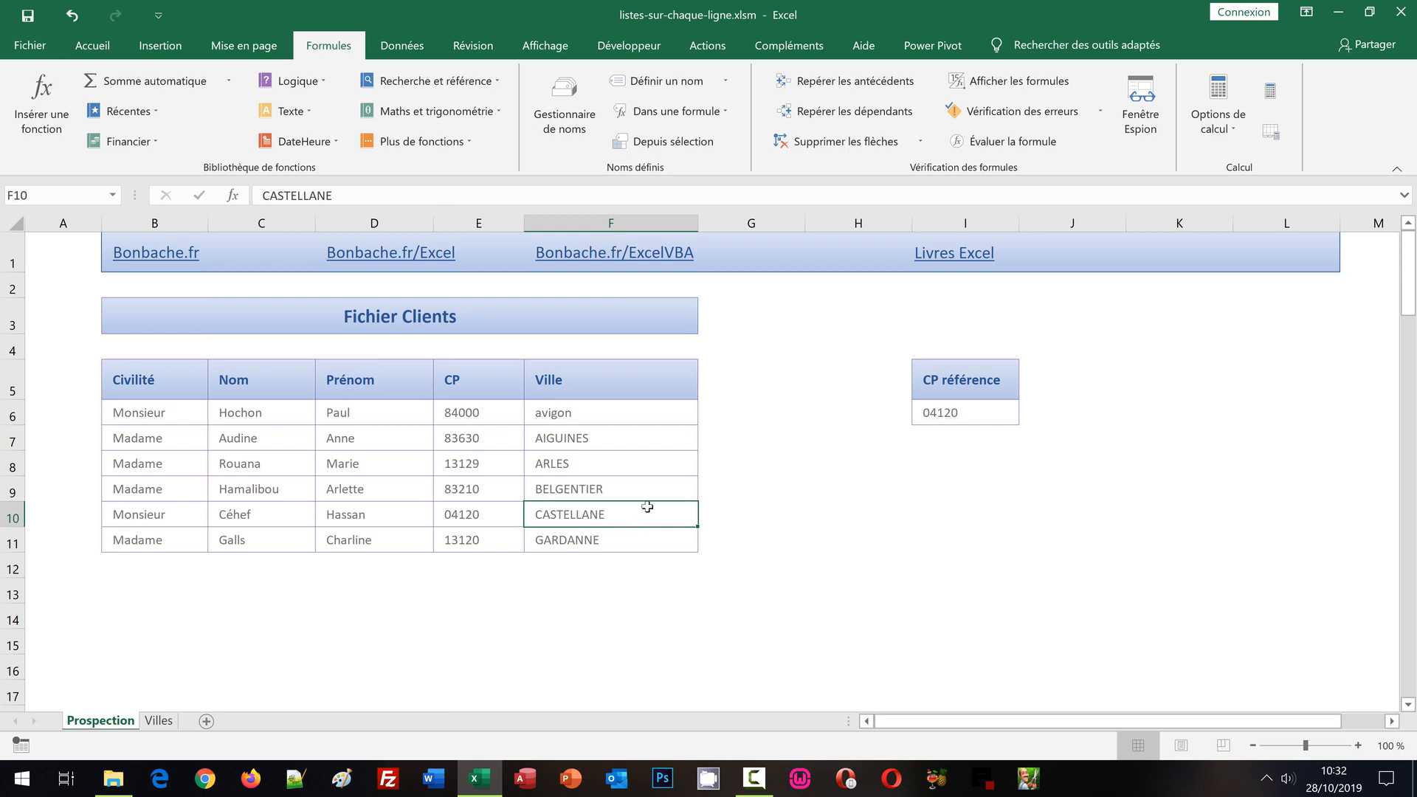
left_click(588, 413)
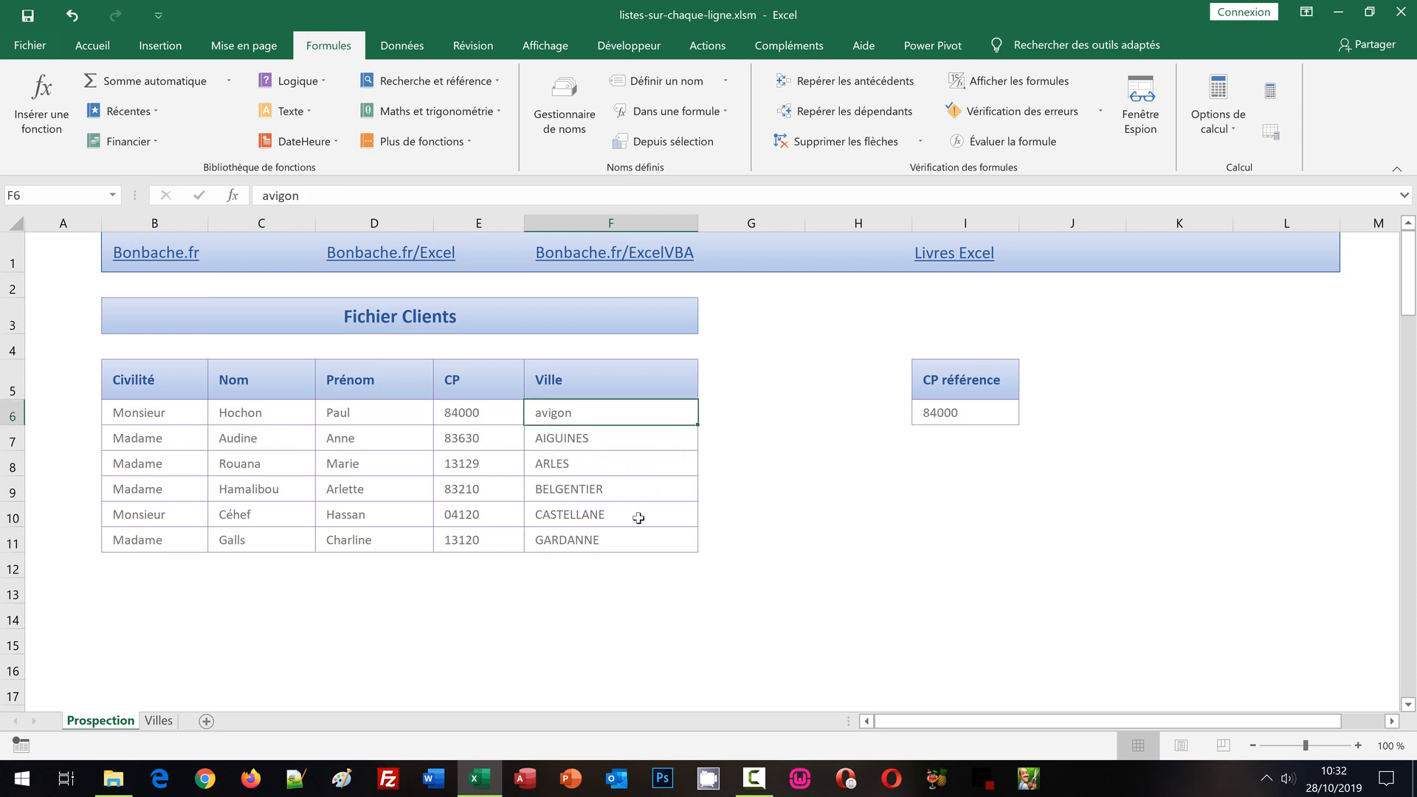
left_click(1404, 635)
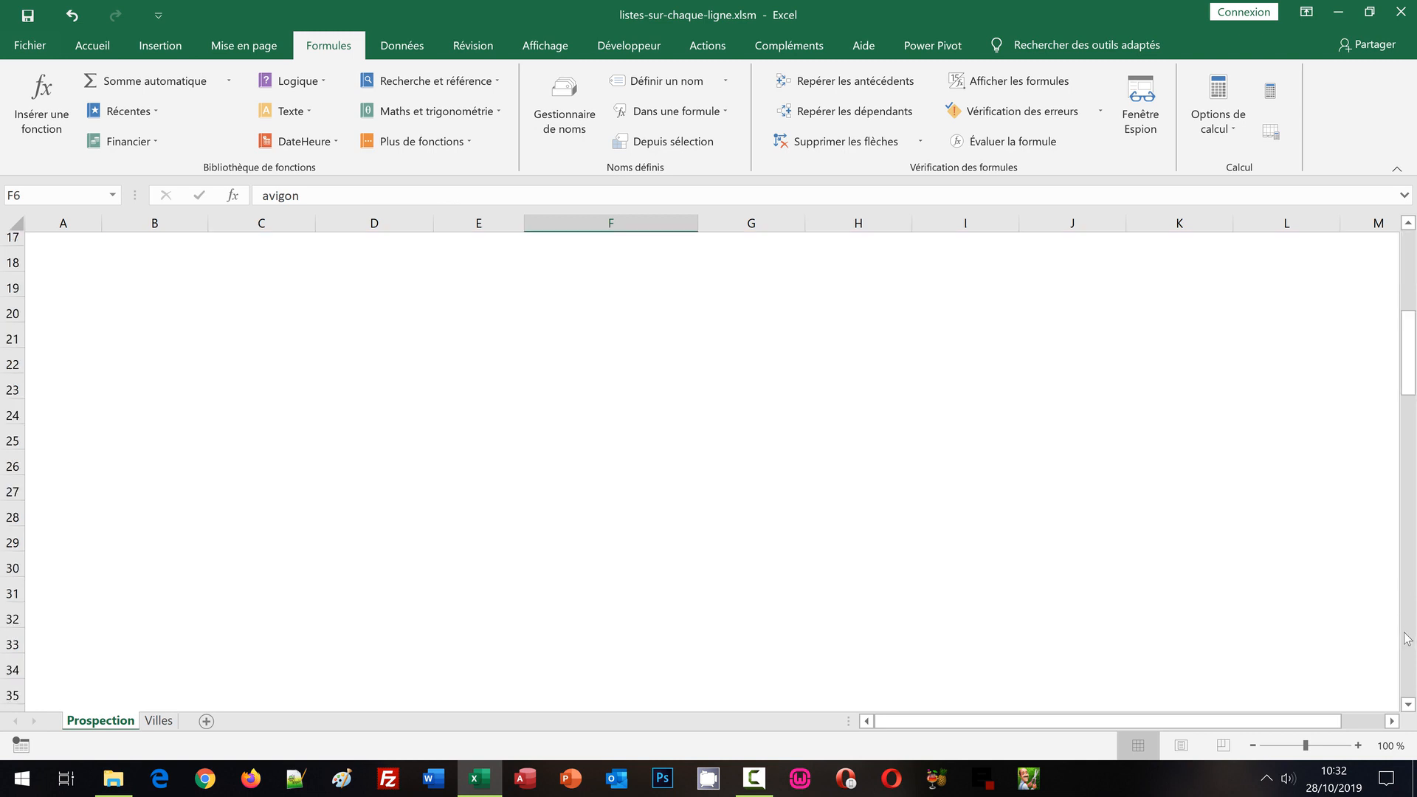
left_click(1404, 635)
left_click(1404, 635)
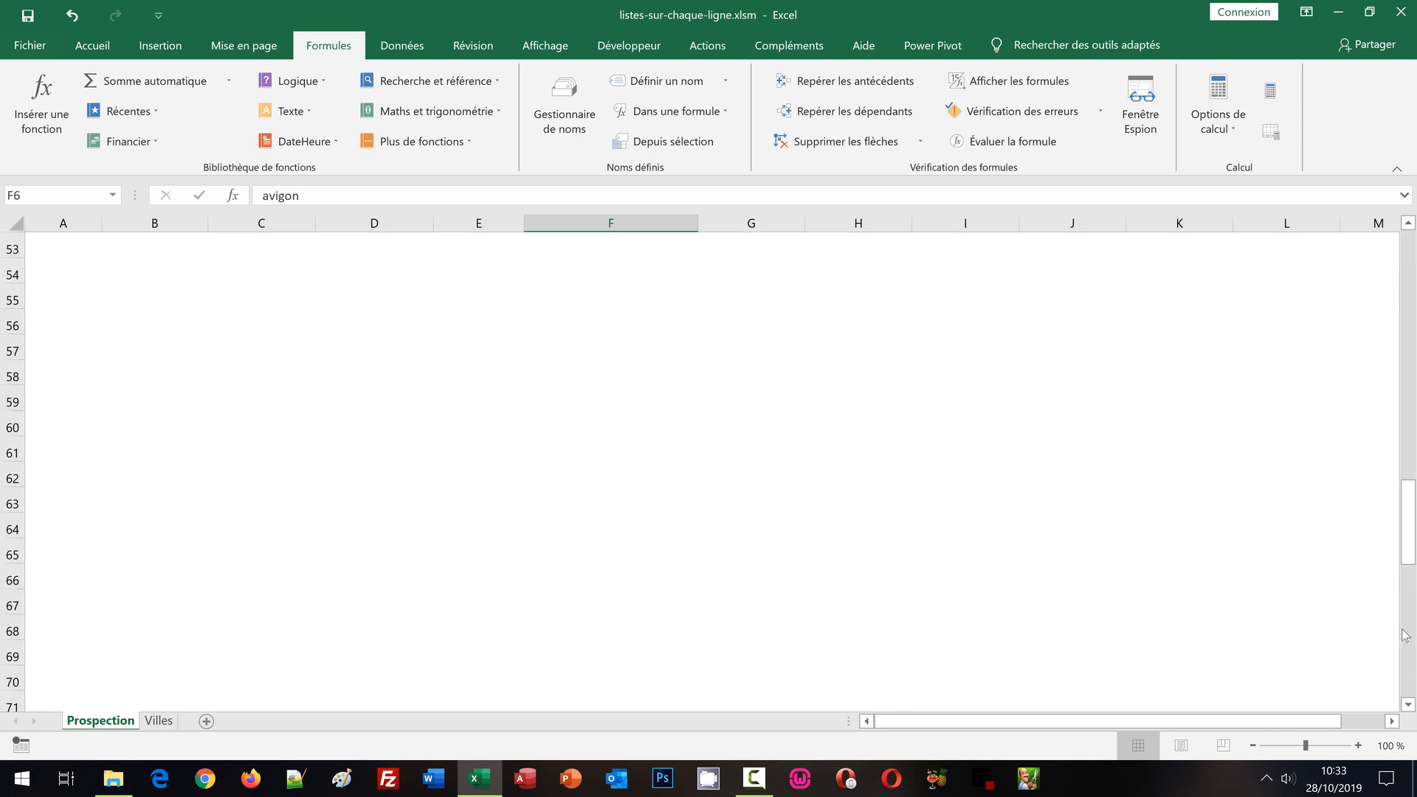
left_click(1408, 673)
left_click(1409, 673)
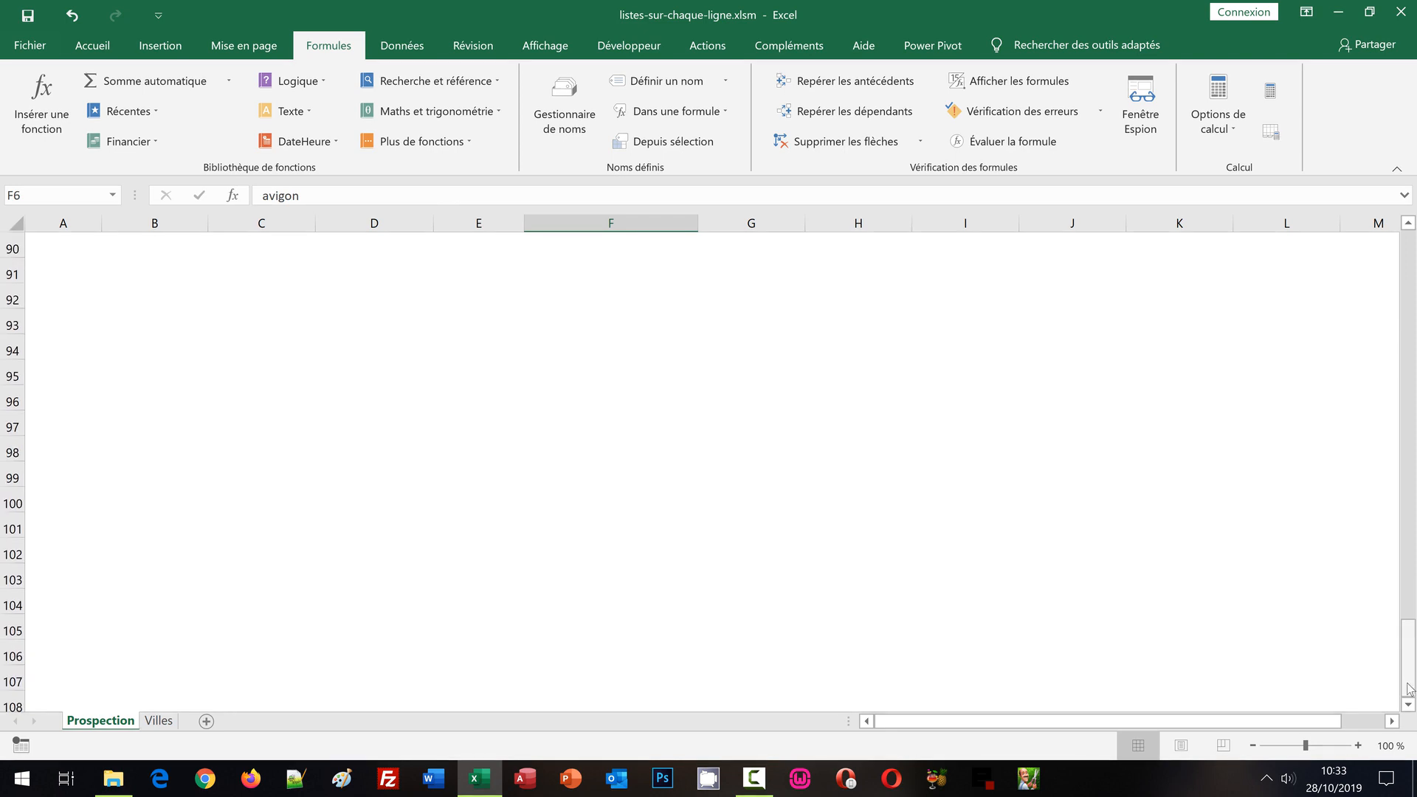
left_click(588, 496, "shift")
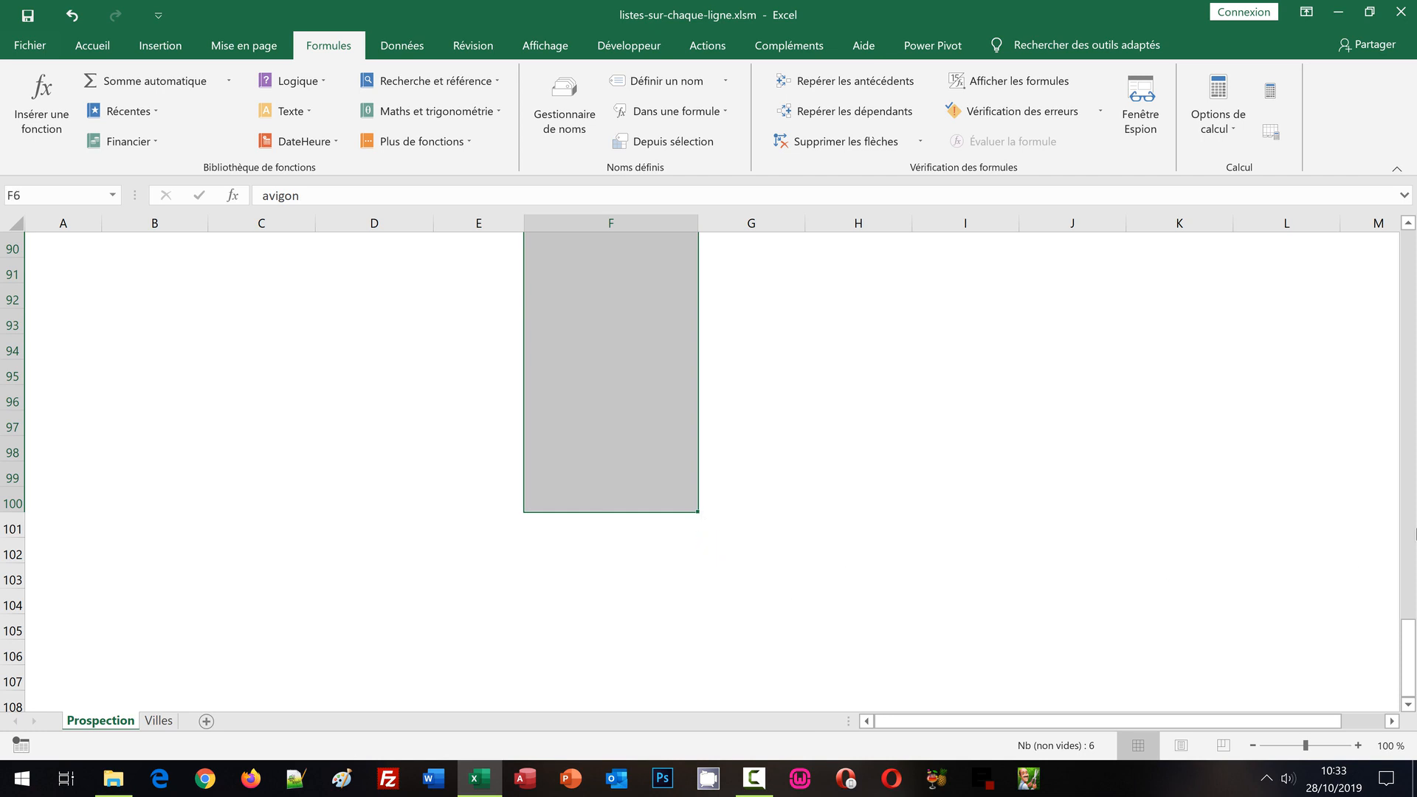
left_click_drag(1407, 659, 1408, 659)
left_click_drag(1414, 290, 1409, 244)
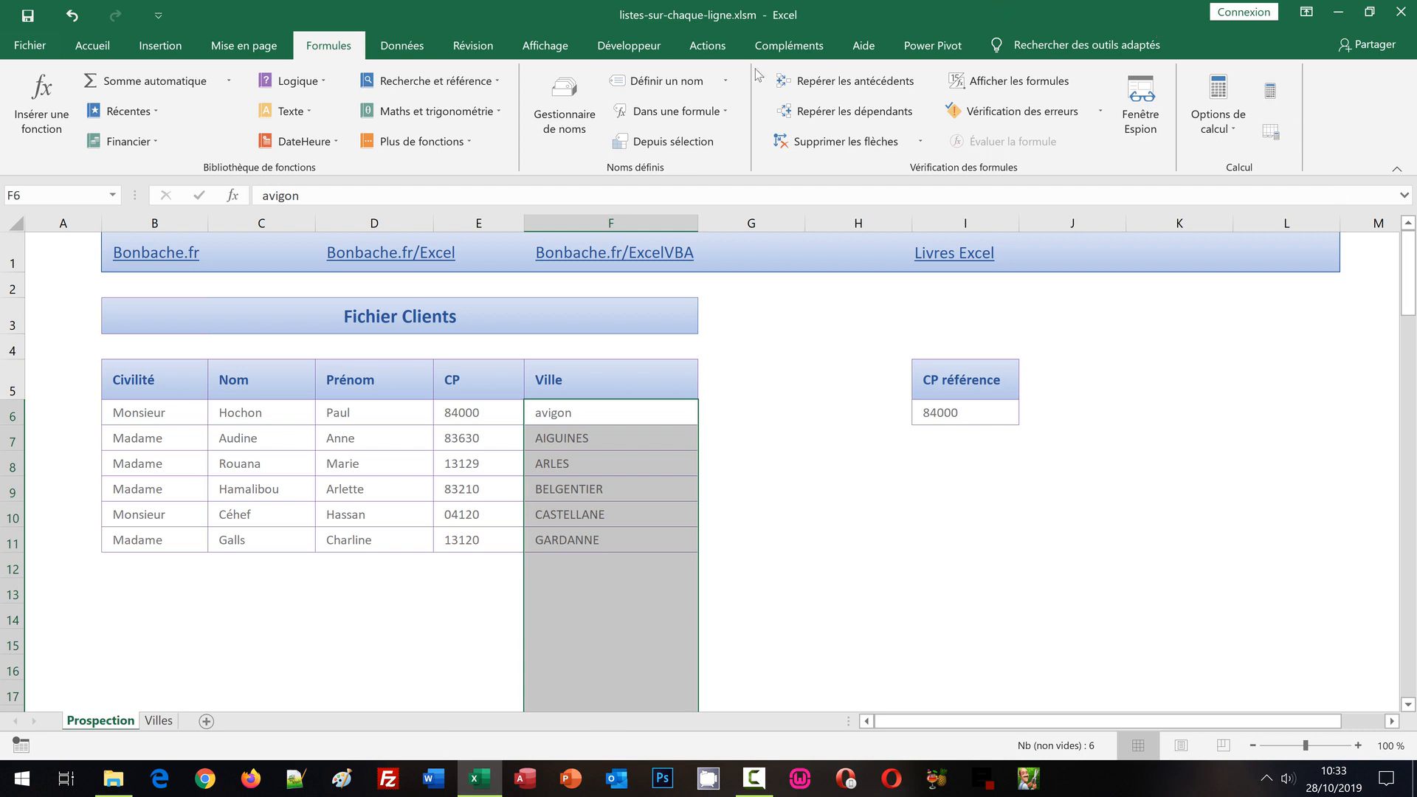
Step: Apply a Liste data validation with the source =Villes to the selected Ville cells, continuing despite the source warning
left_click(403, 49)
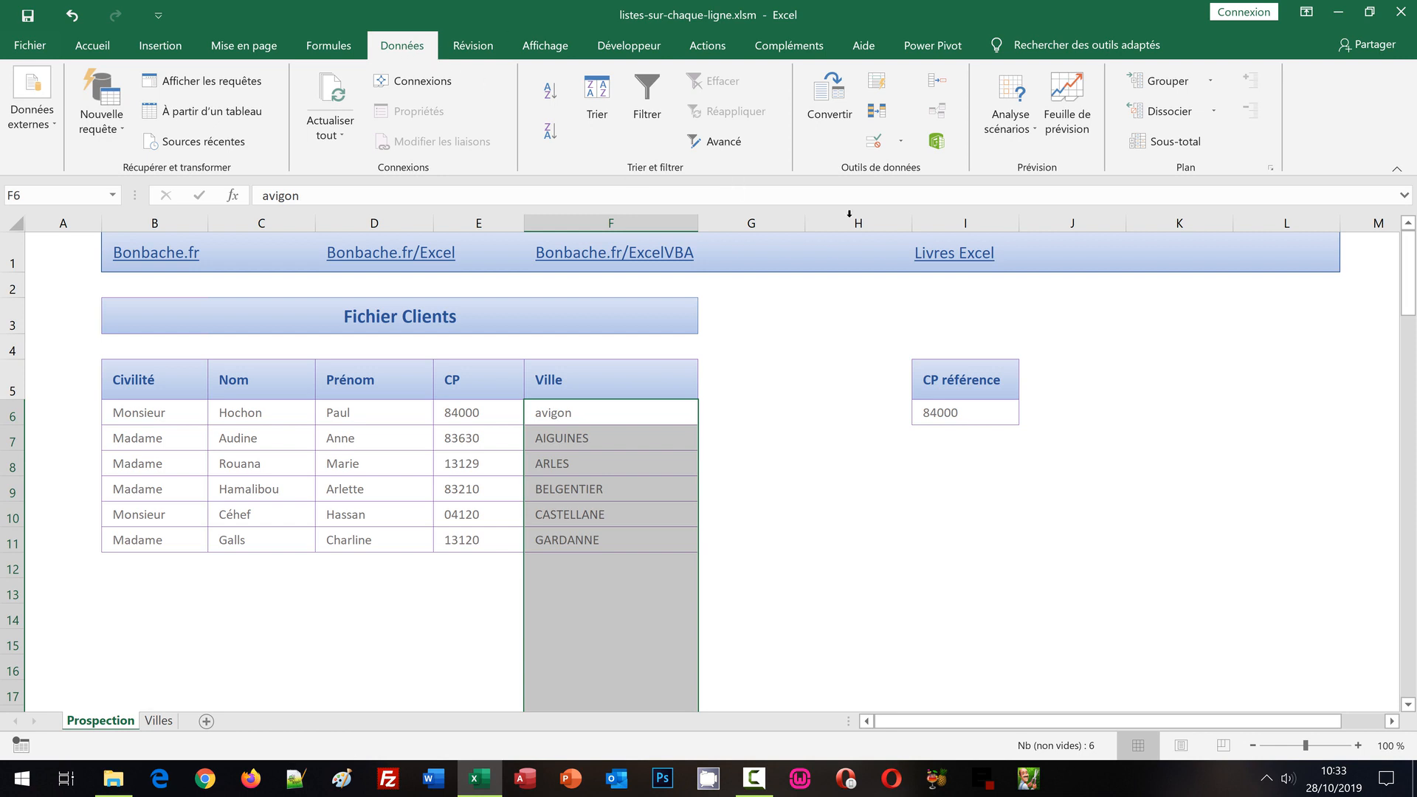
left_click(869, 146)
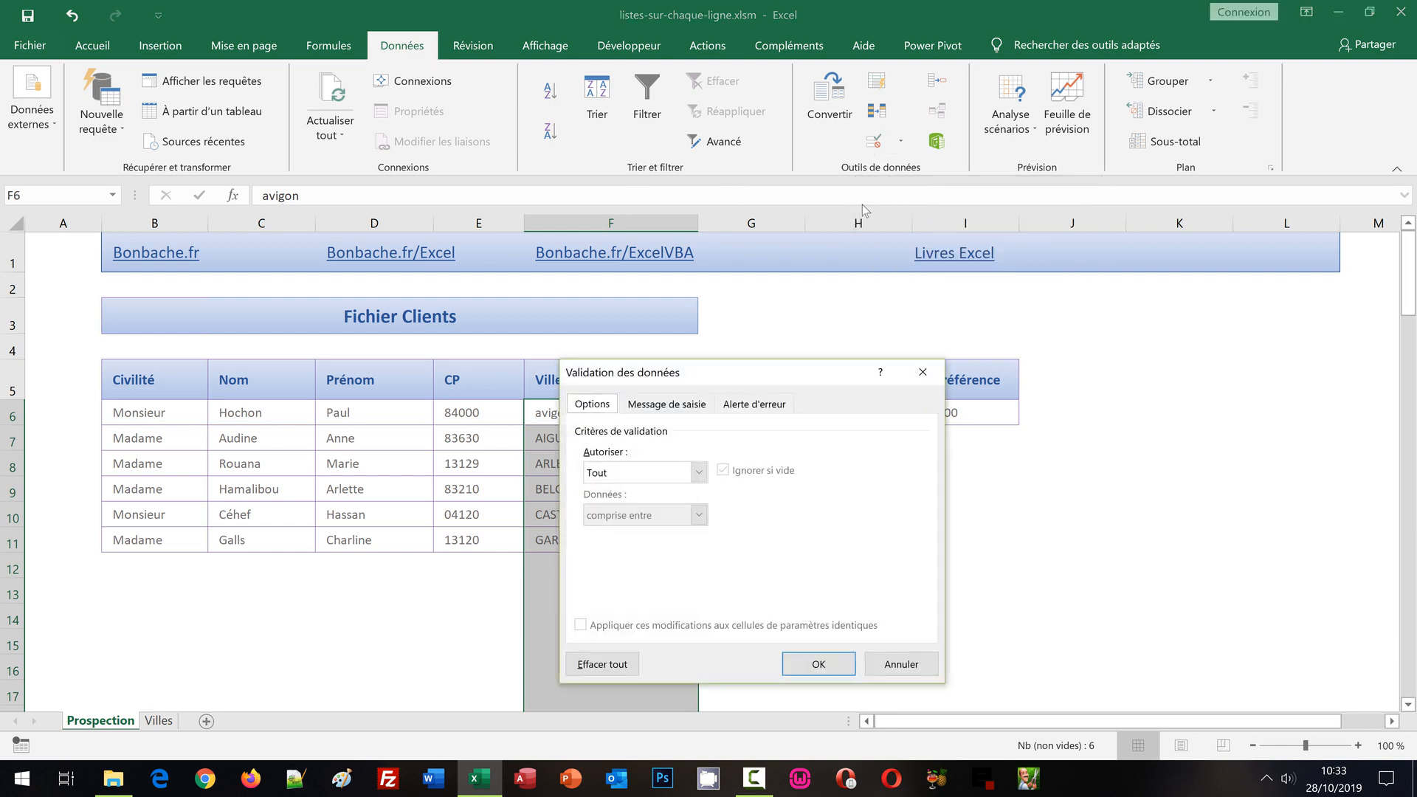
left_click_drag(731, 361, 764, 144)
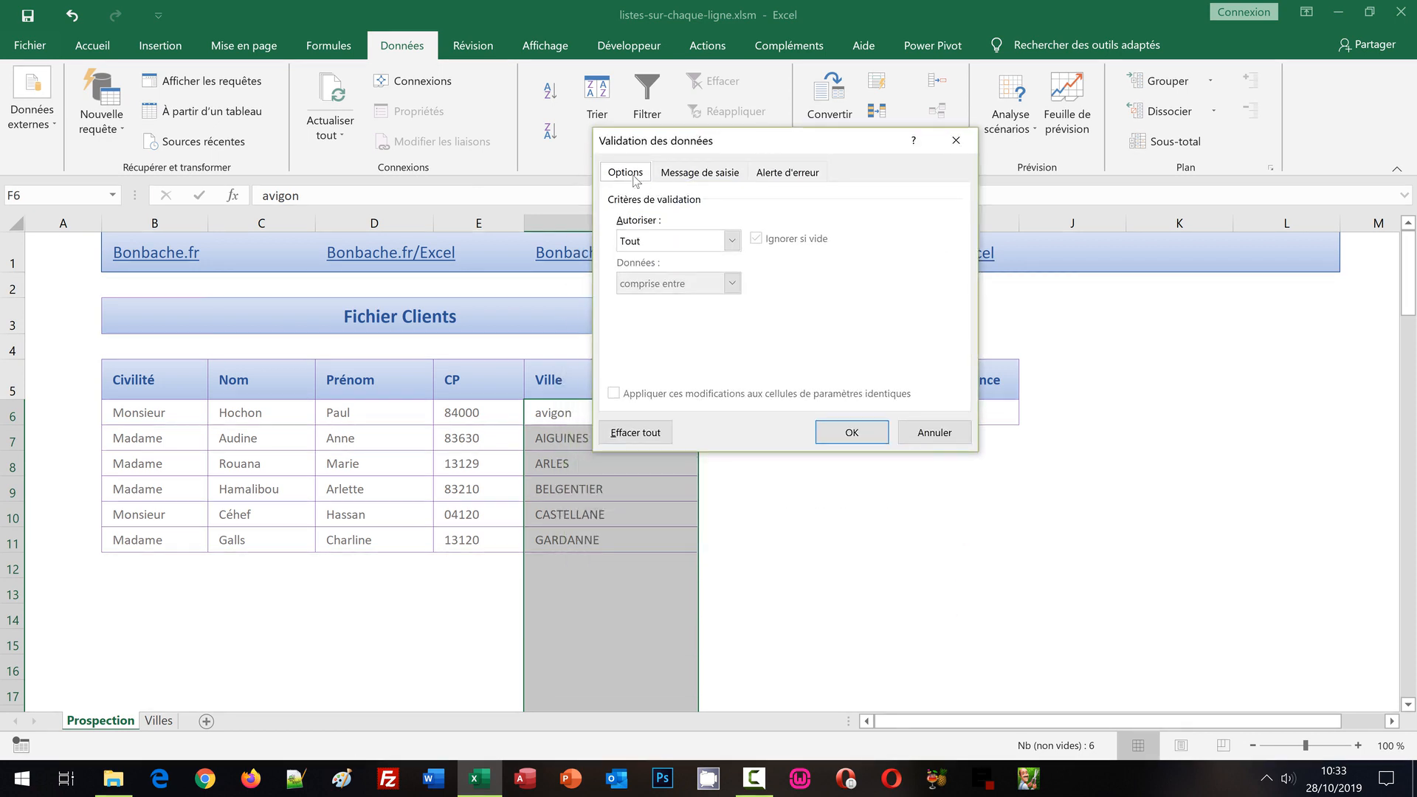
left_click(642, 242)
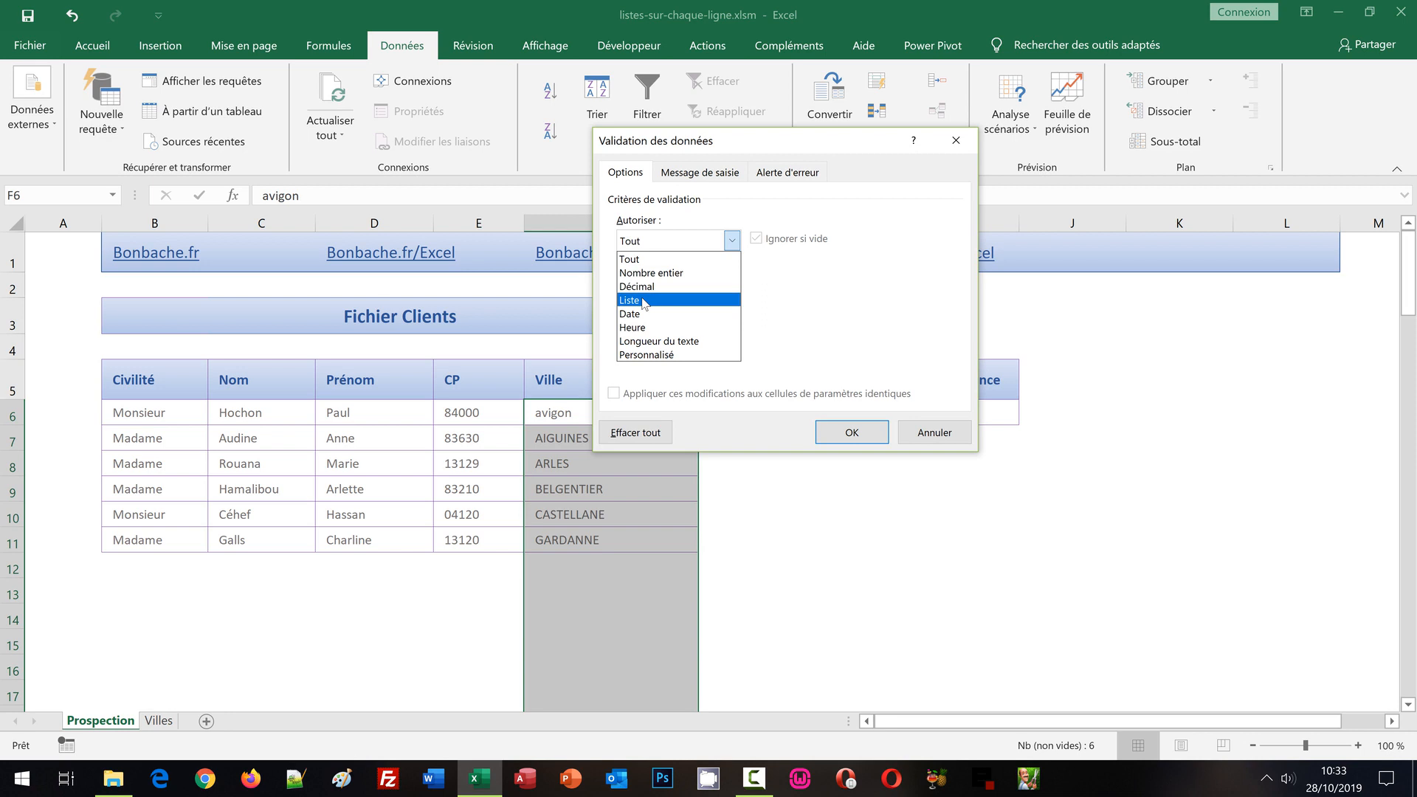
left_click(644, 301)
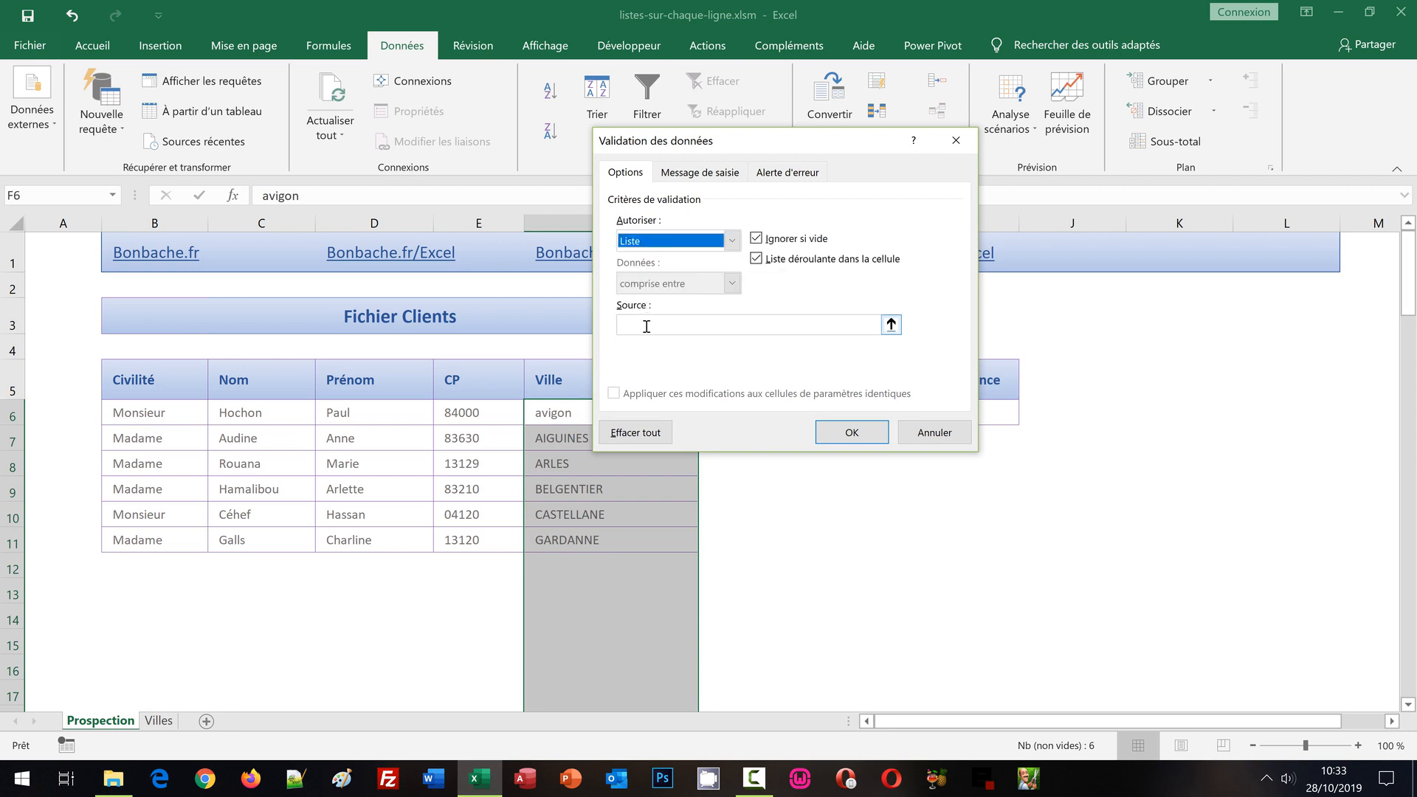
left_click(650, 329)
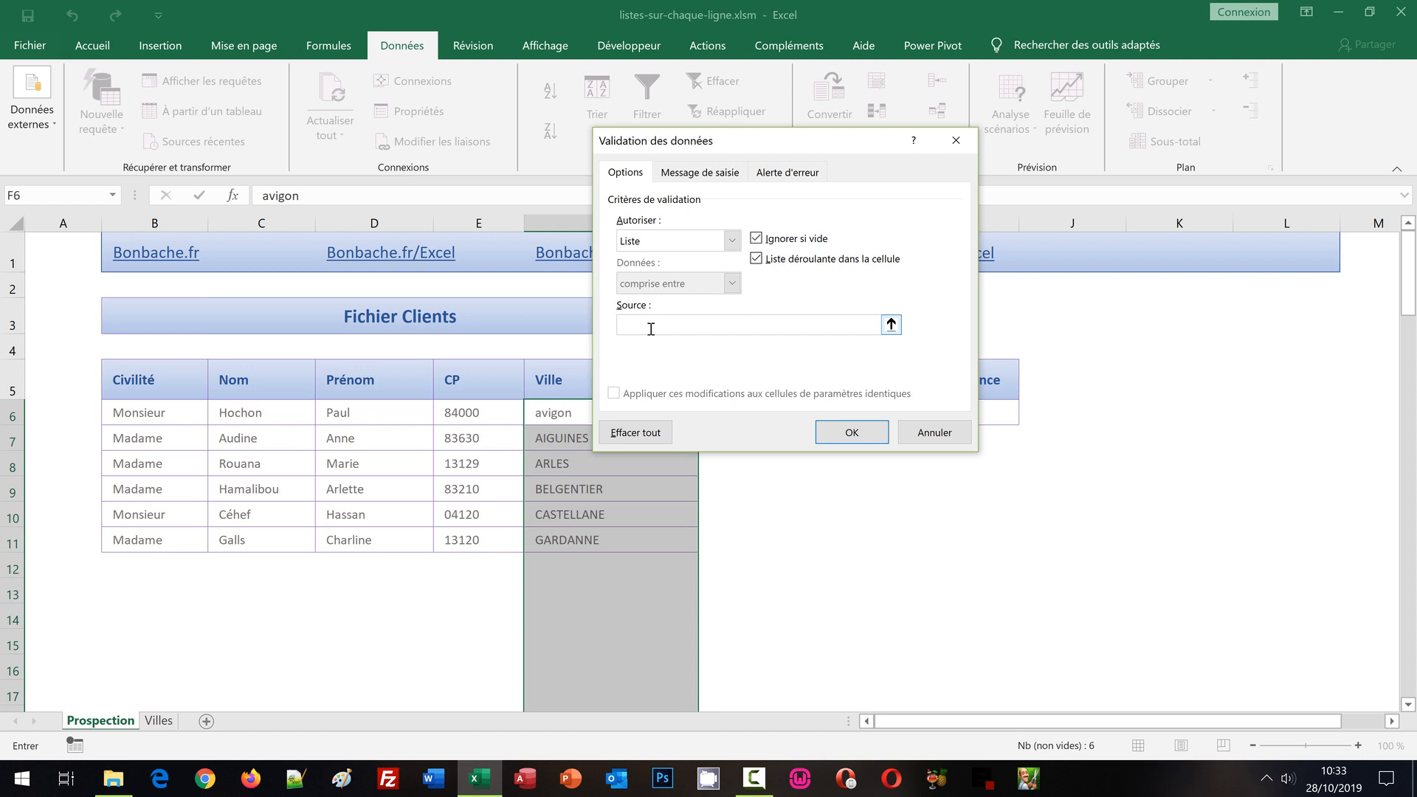
type("=Villes")
left_click(158, 720)
left_click(851, 433)
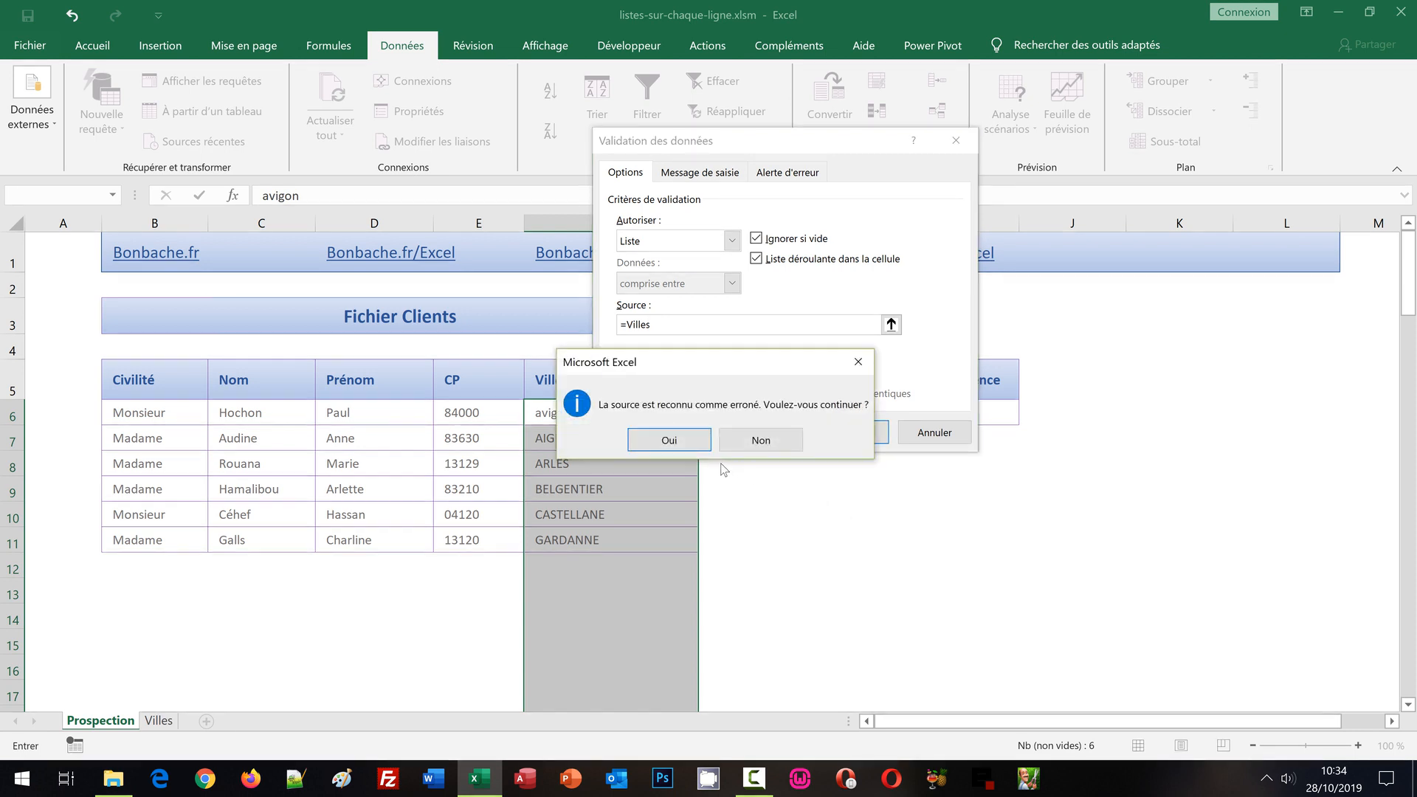
left_click(675, 441)
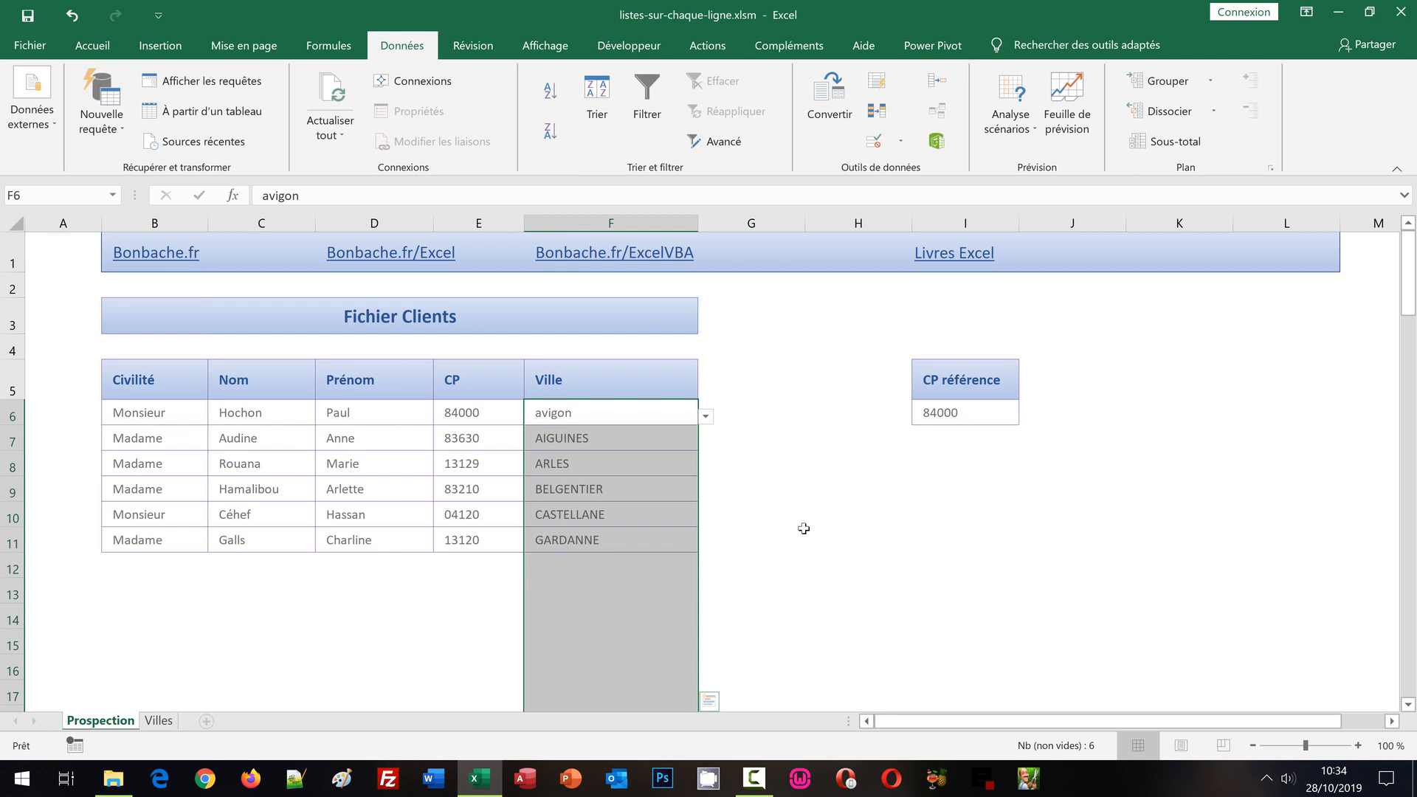
Step: Check the towns offered by the Ville drop-down lists in F9 and F7, leaving both cells as they are
left_click(588, 490)
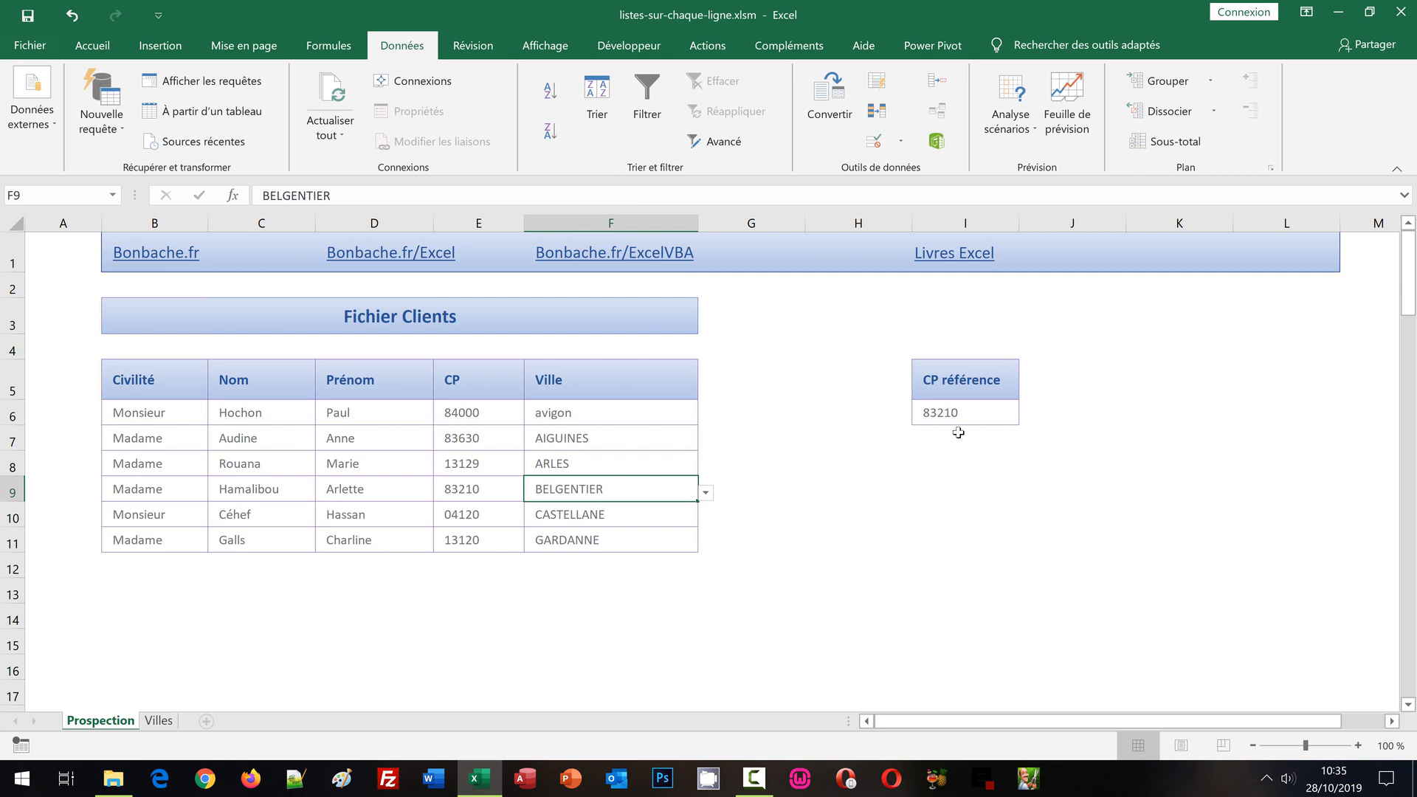
left_click(706, 492)
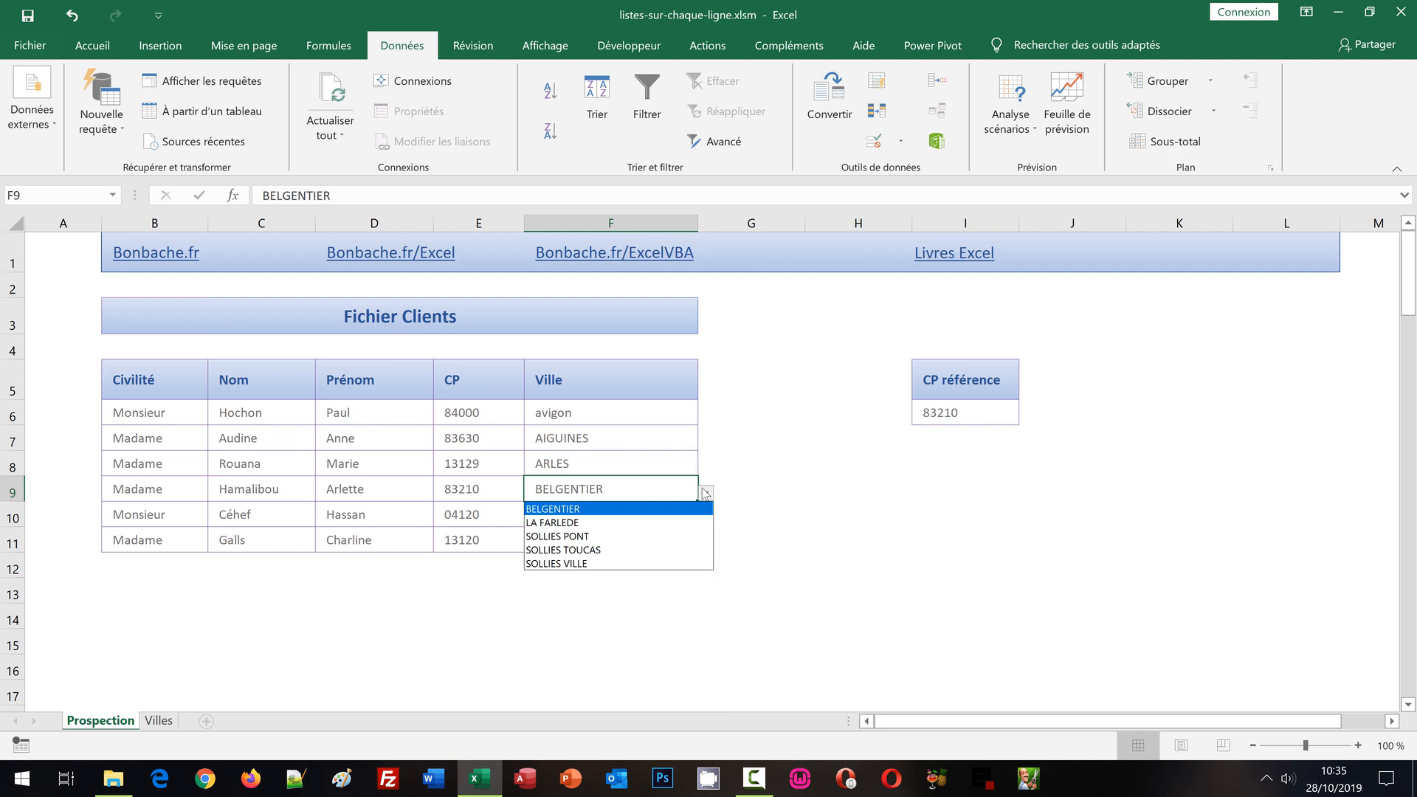
key("Escape")
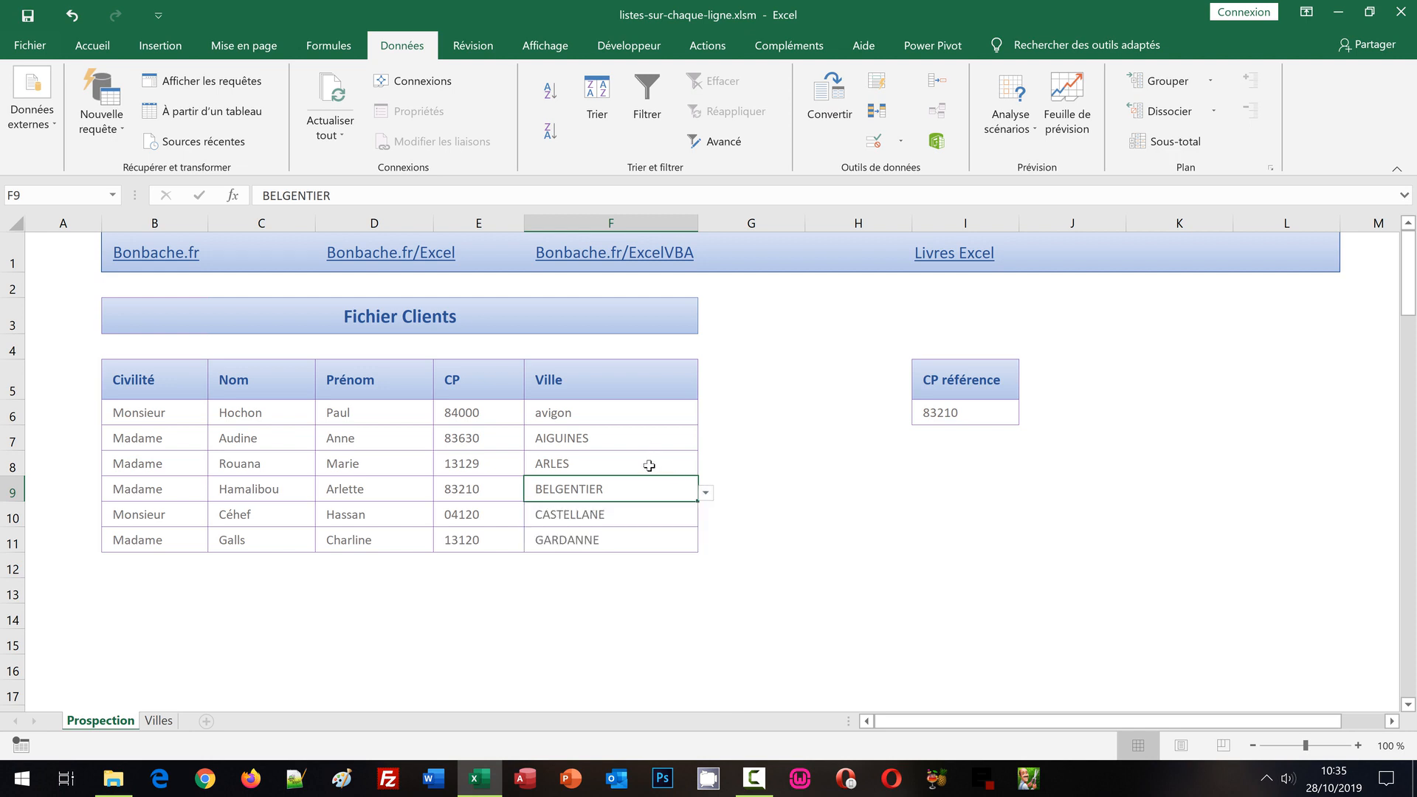
left_click(632, 437)
left_click(705, 443)
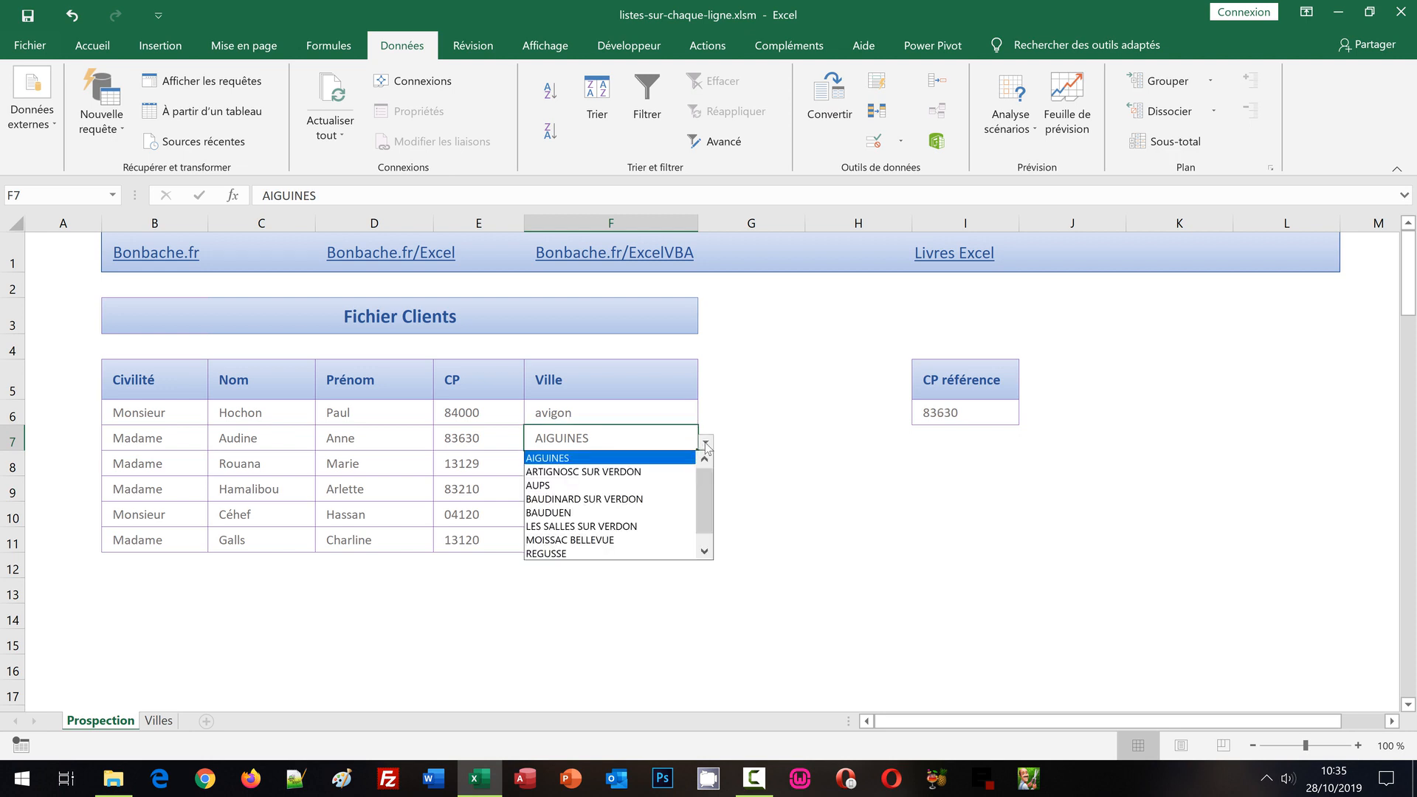
left_click(157, 568)
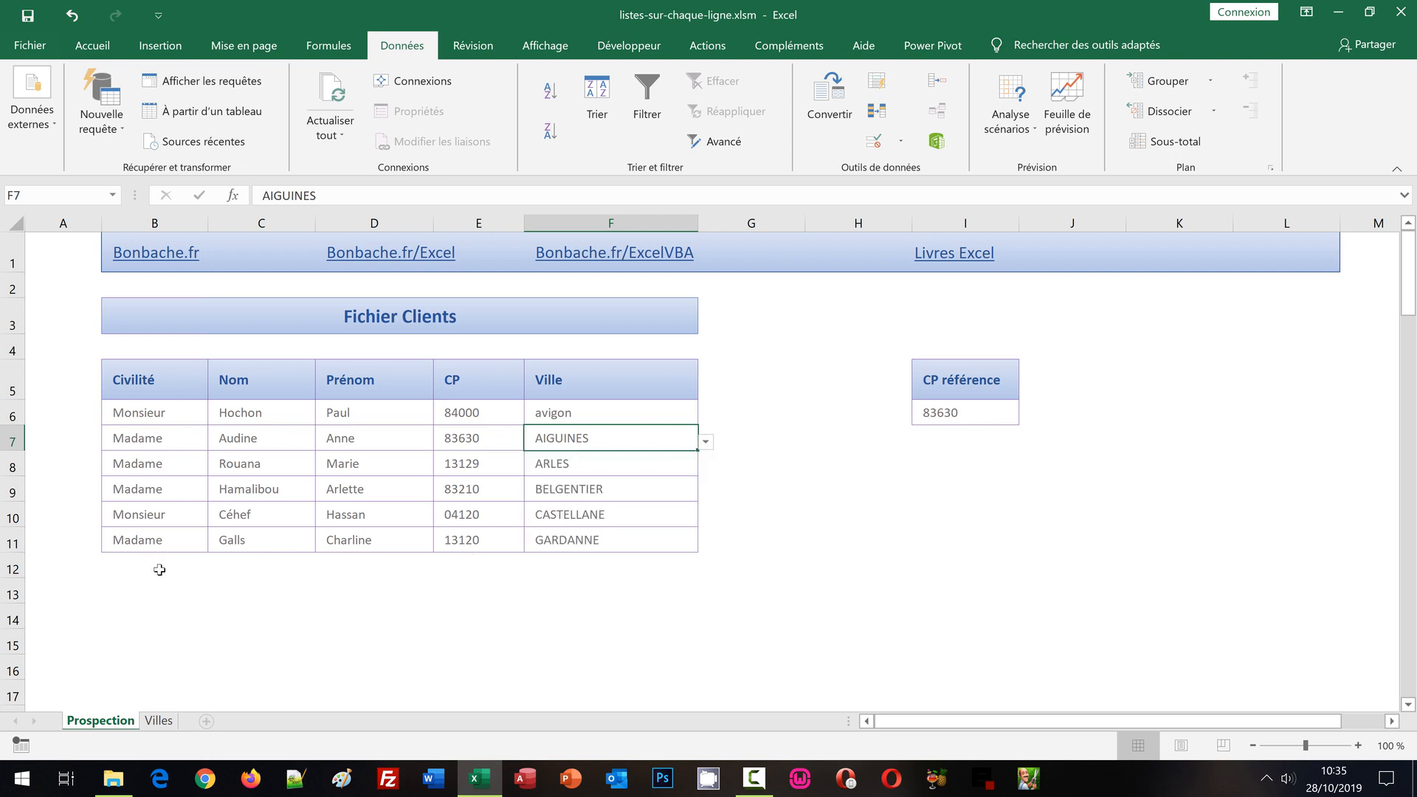
Step: Start a new client record in row 12 with Civilité Monsieur, Nom hgtf and Prénom lkjuh
left_click(176, 568)
type("Mo")
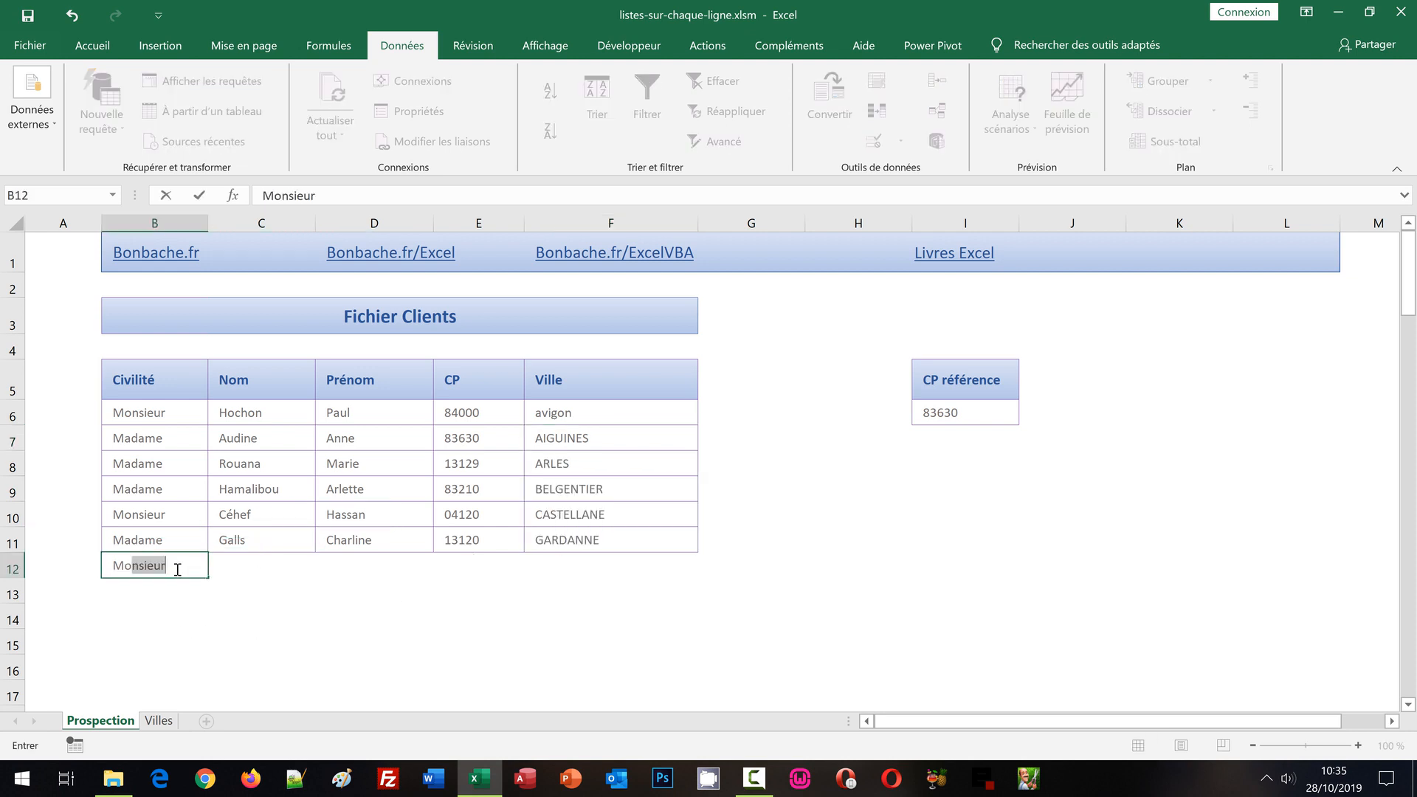
type("nsieur")
key("BackSpace")
type("ur")
key("Tab")
type("hgtf")
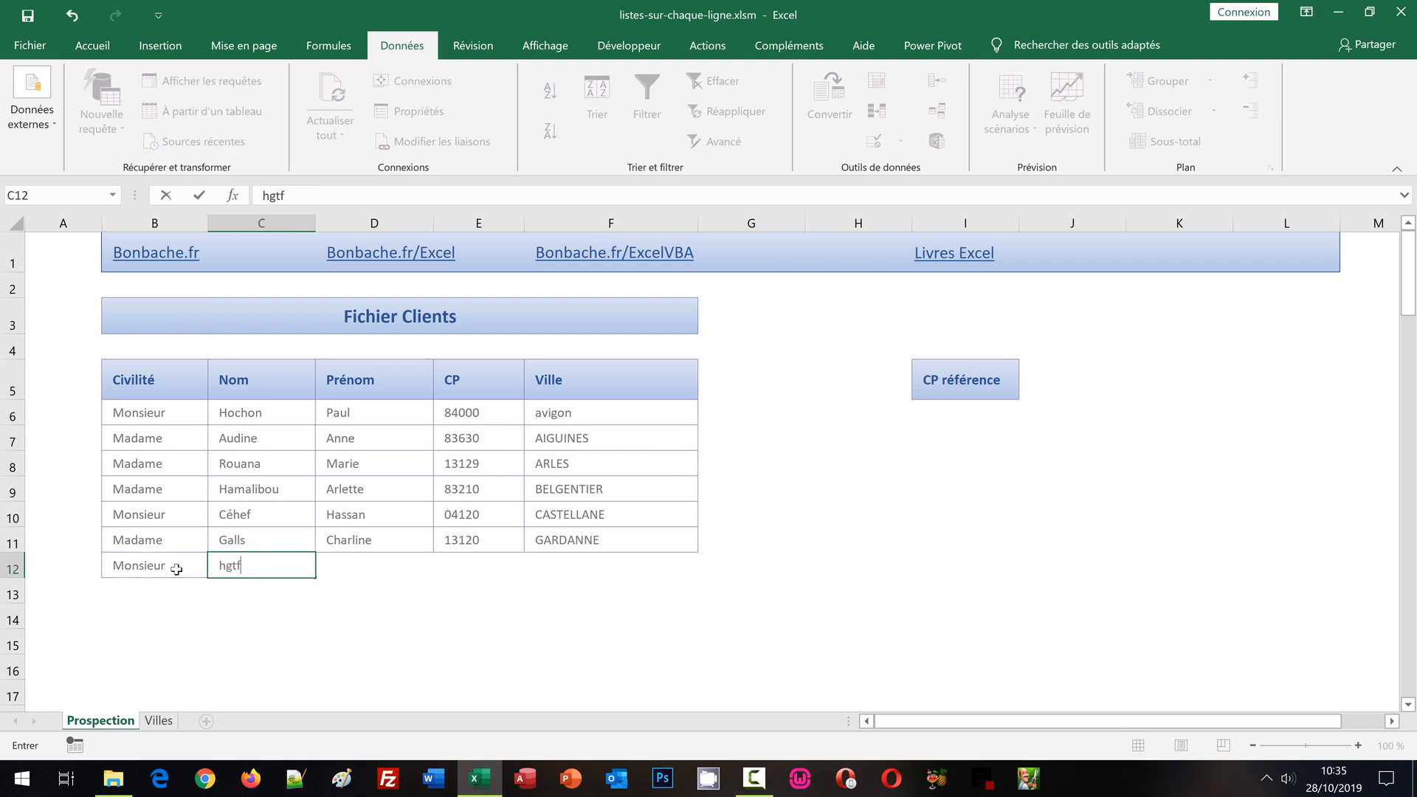
key("Tab")
type("lkjuh")
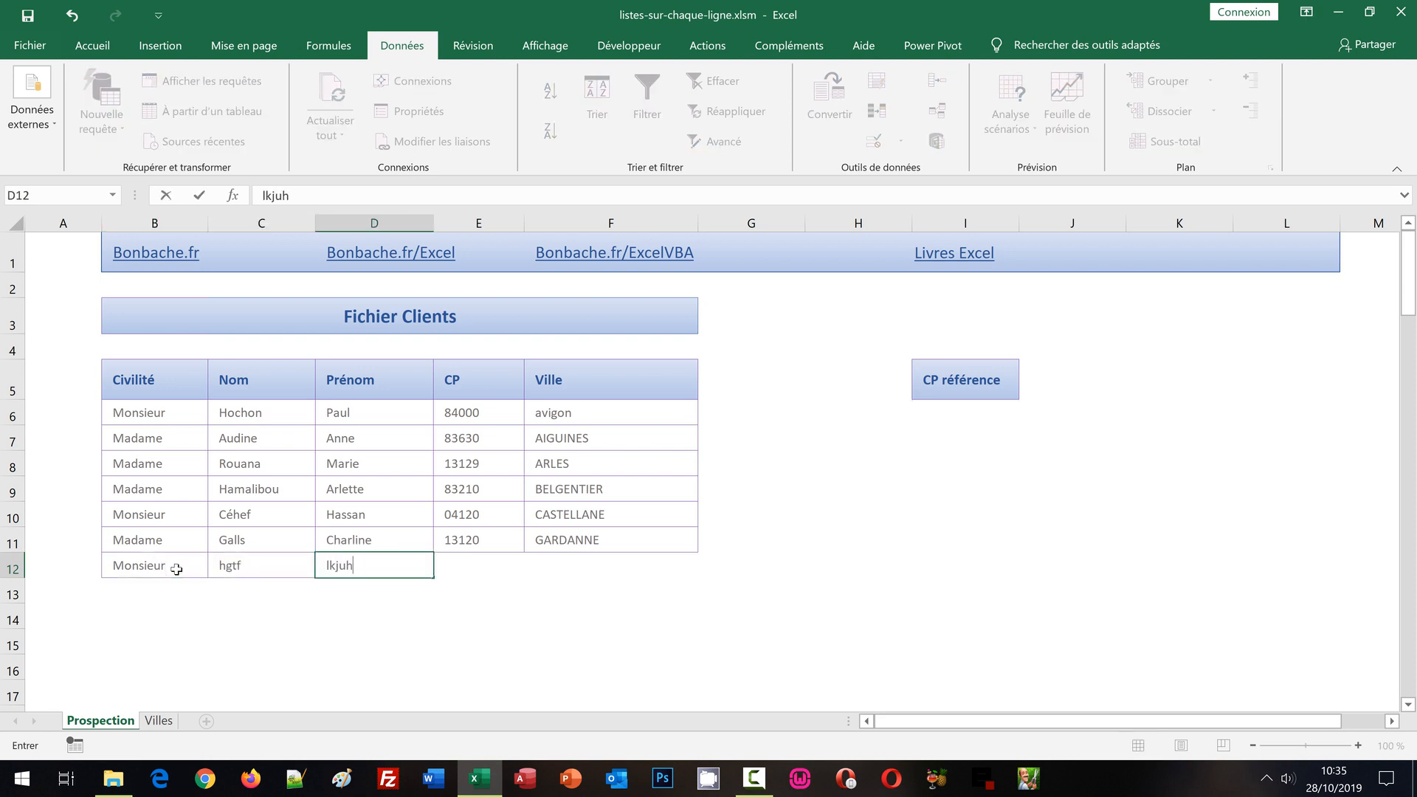
key("Tab")
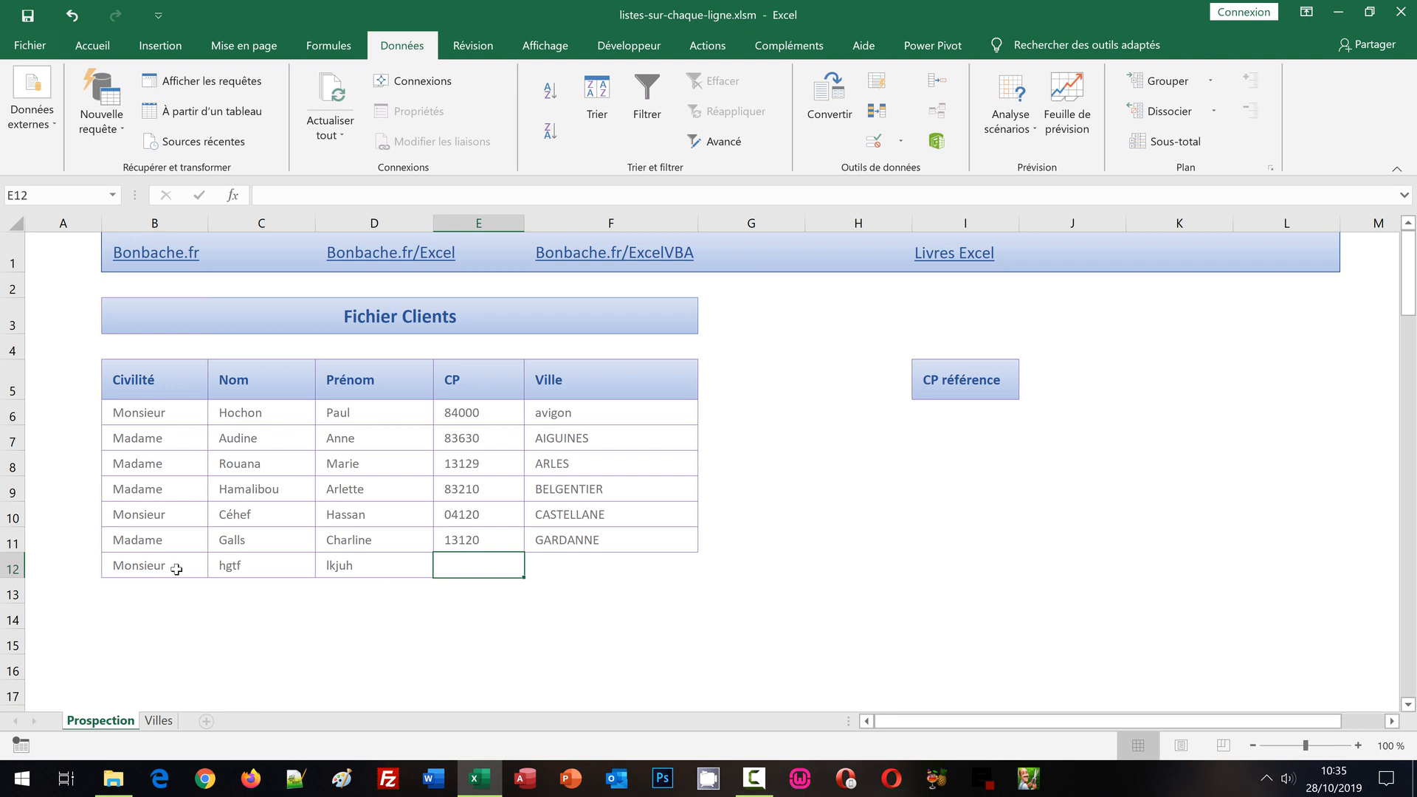
Step: Enter 83100 as the CP in row 12 and check the towns its Ville list offers without choosing one
type("8")
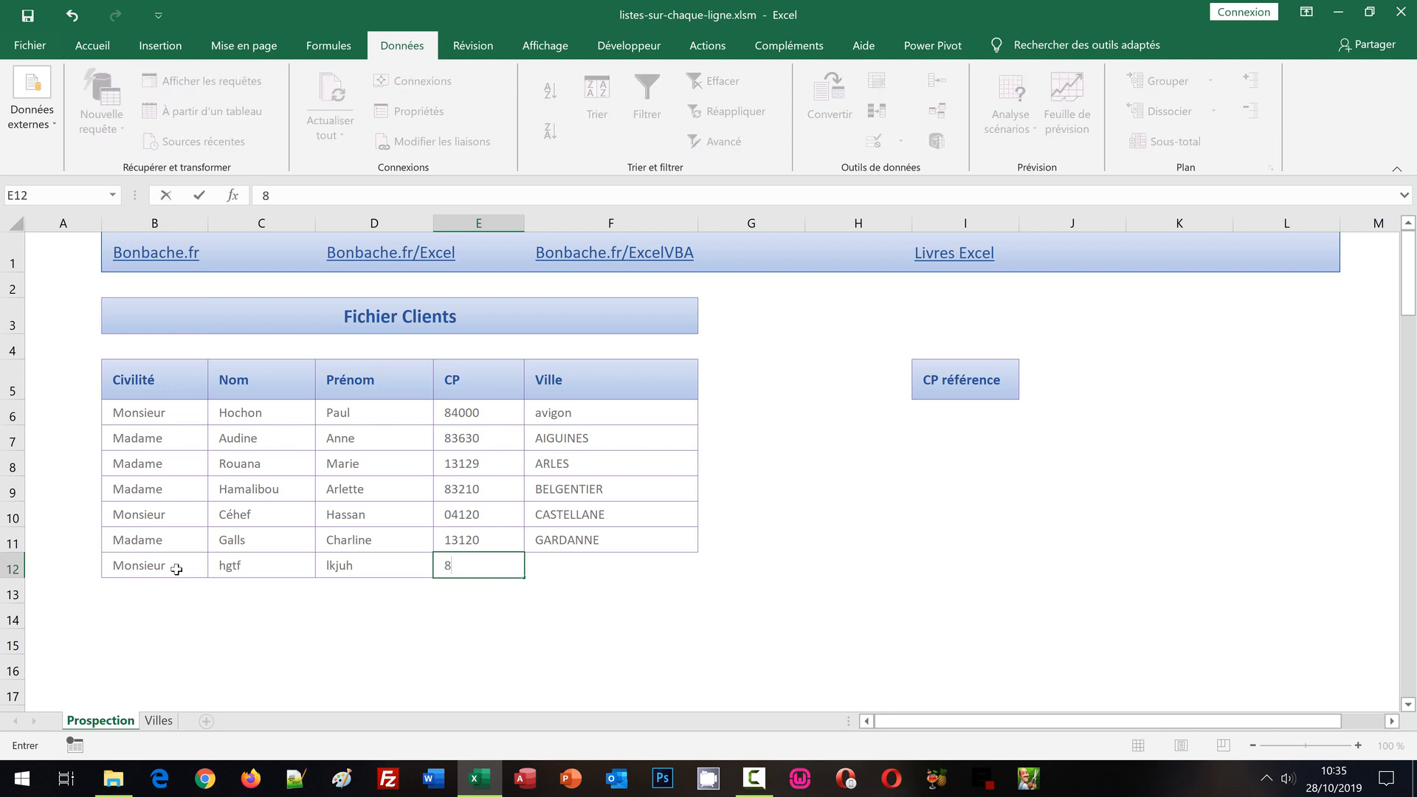
type("3100")
key("Tab")
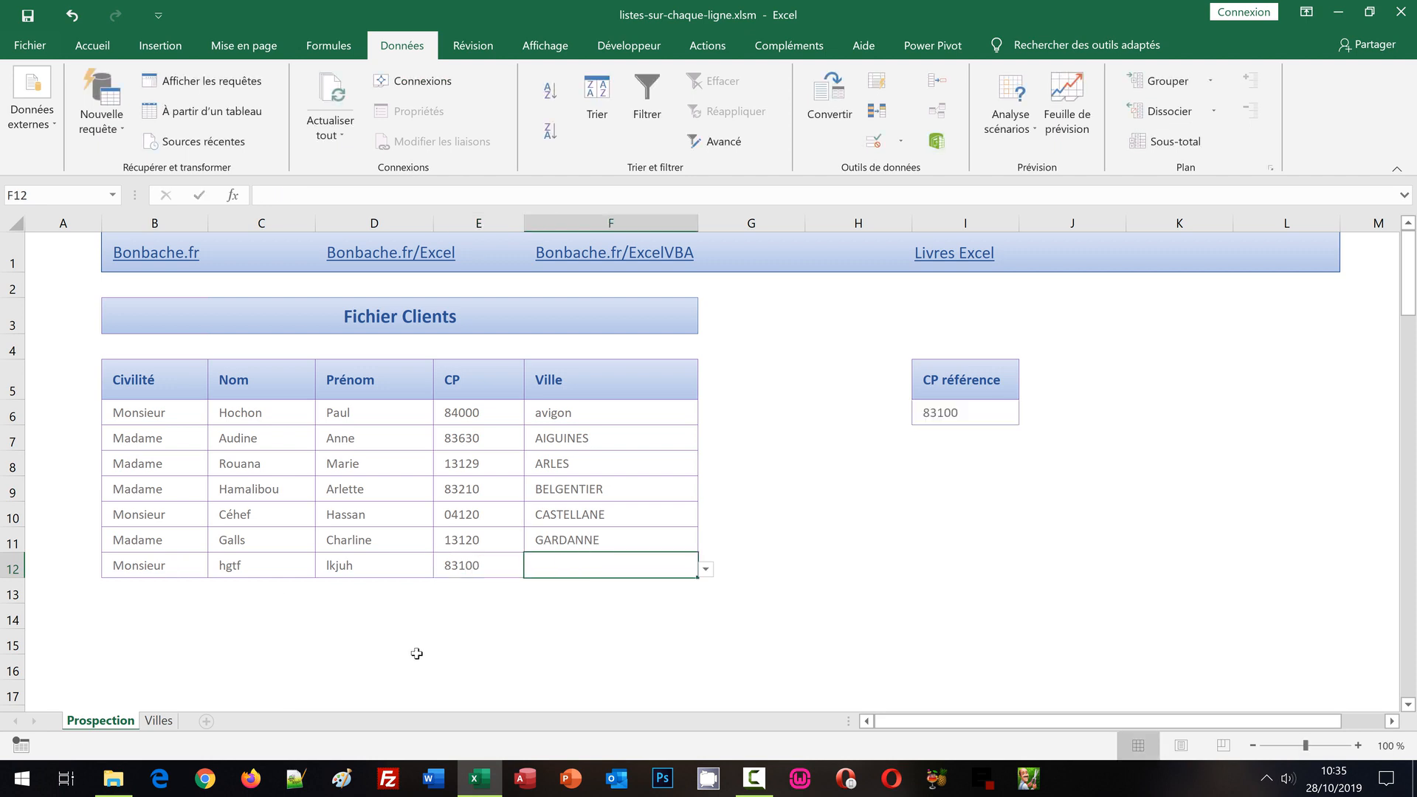
left_click(706, 569)
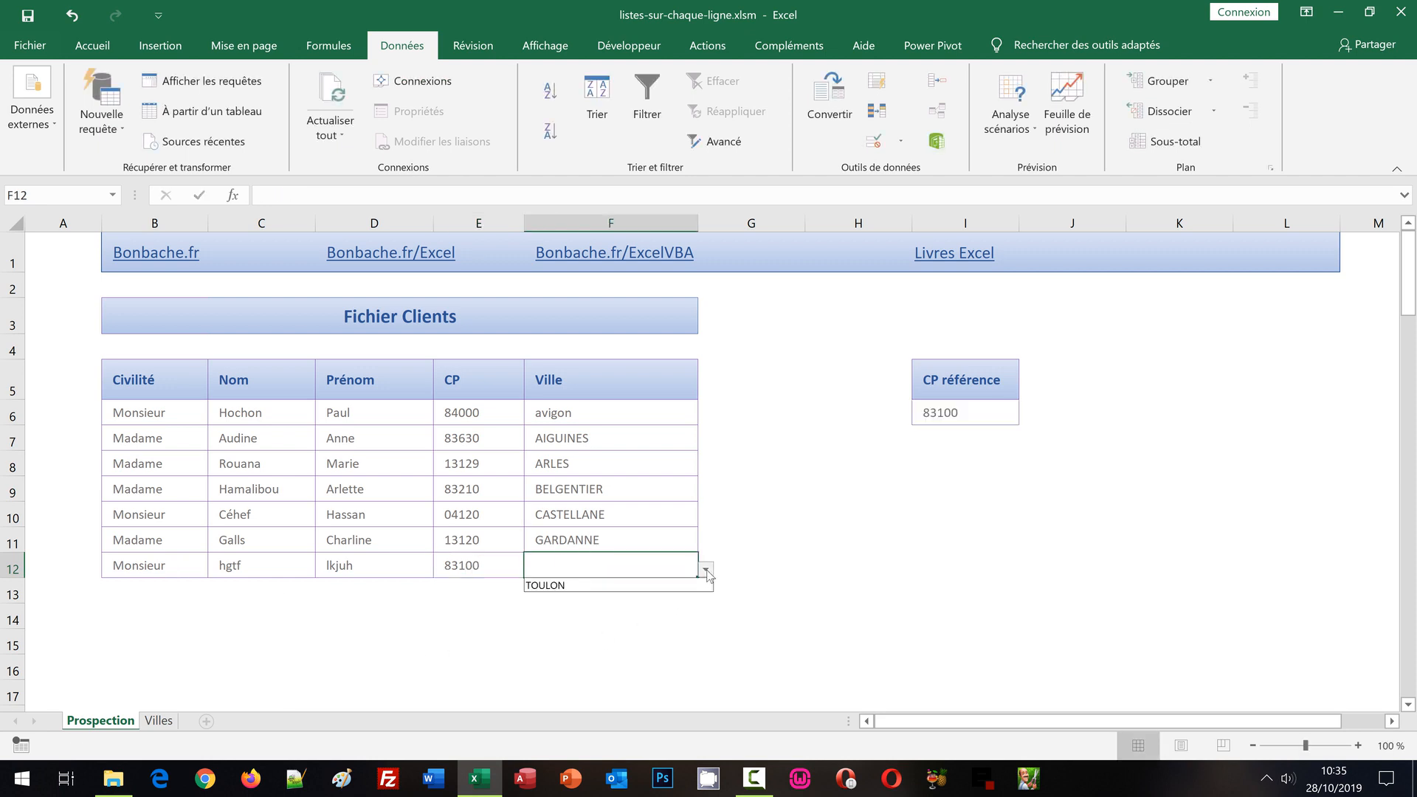
key("Escape")
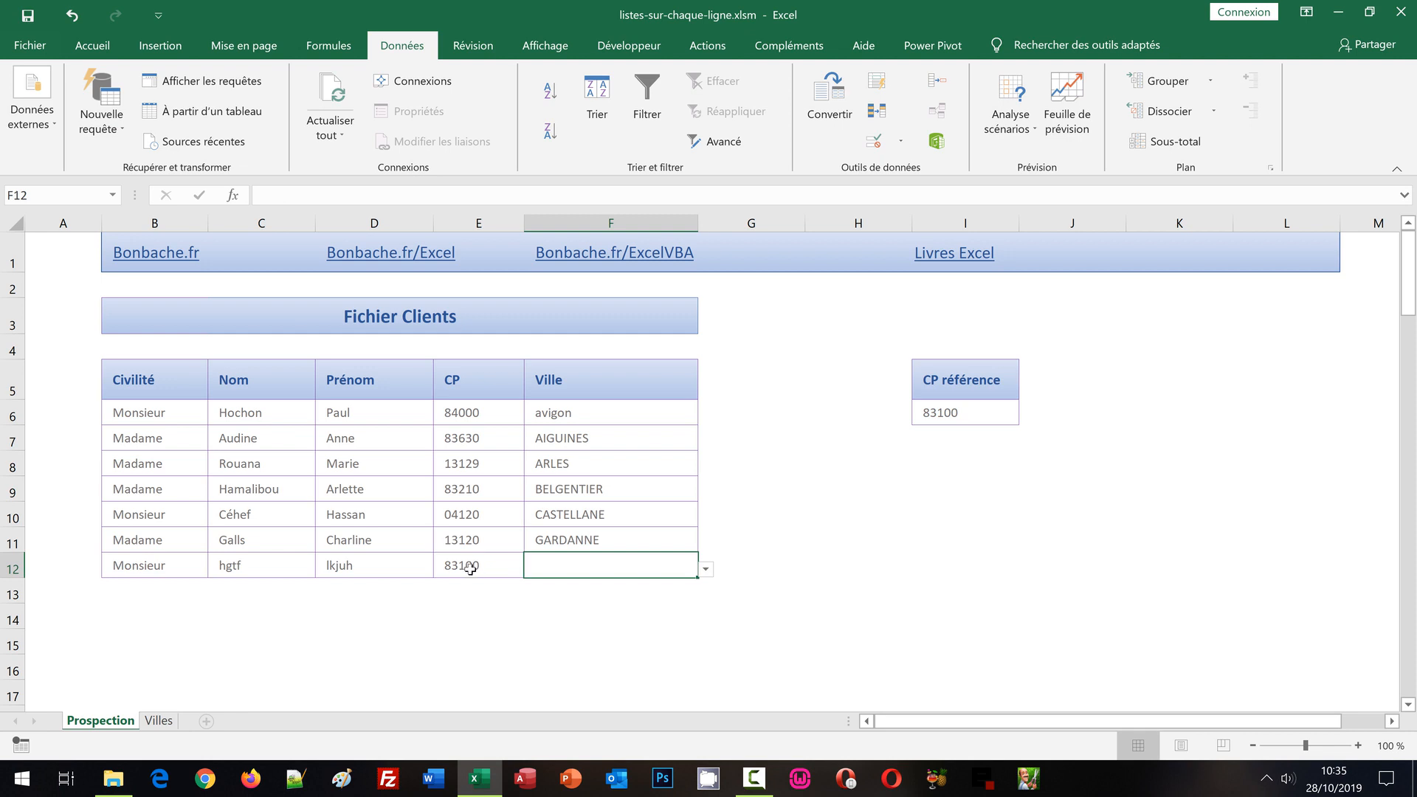
Step: Set the CP of the new client in row 12 to 83440
left_click(470, 569)
double_click(460, 567)
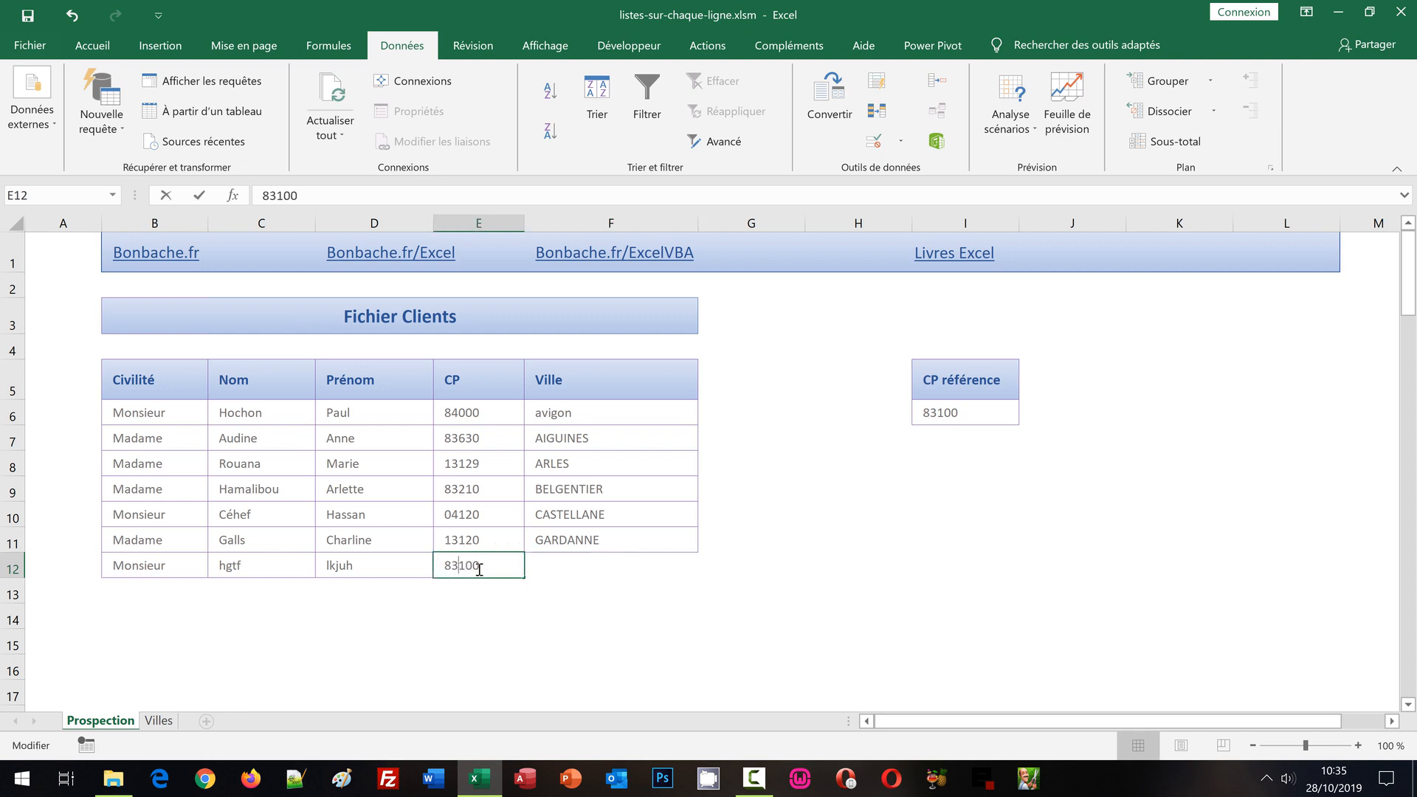
key("Delete")
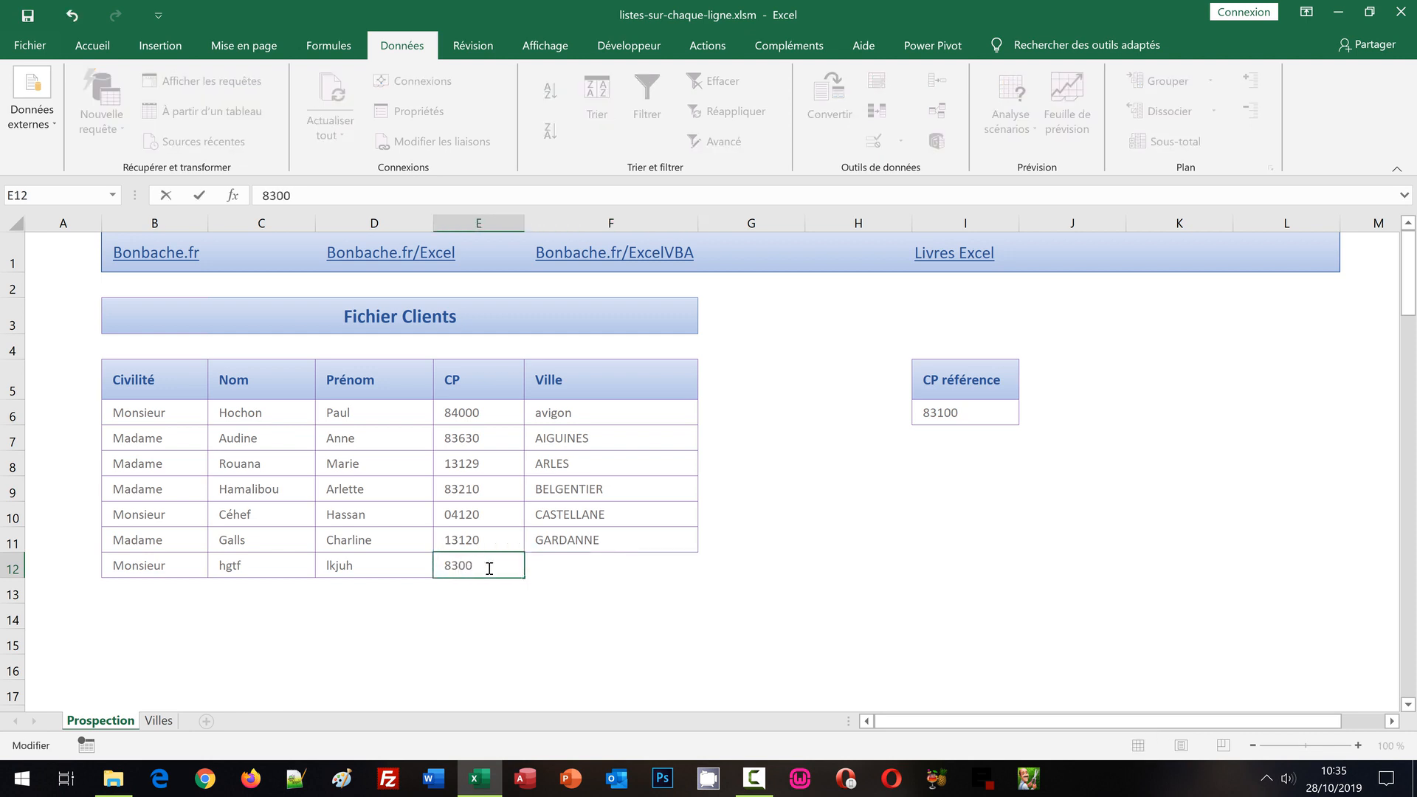
key("Delete")
key("Delete")
type("440")
Step: Choose MONTAUROUX from the Ville drop-down list of the new client in row 12
left_click(623, 573)
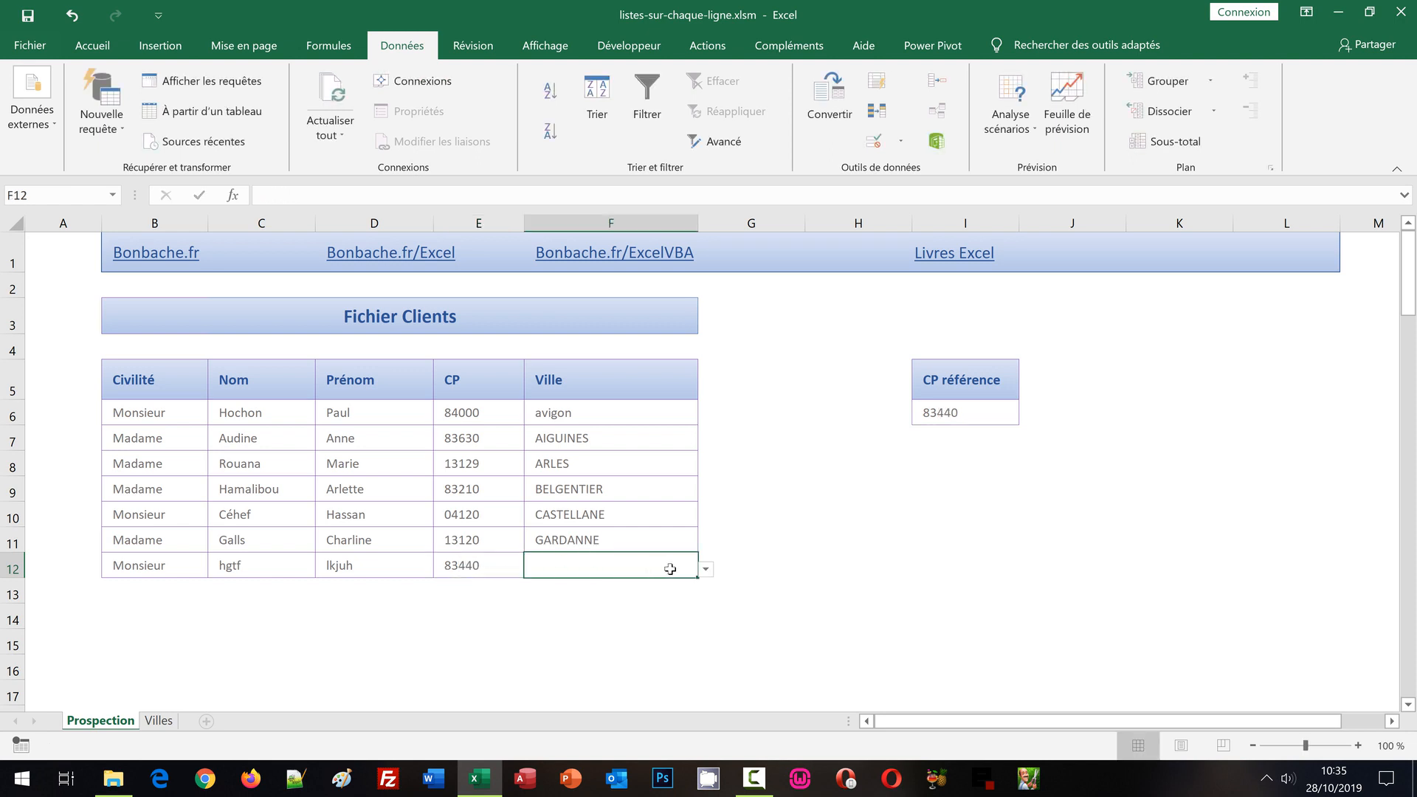
left_click(706, 572)
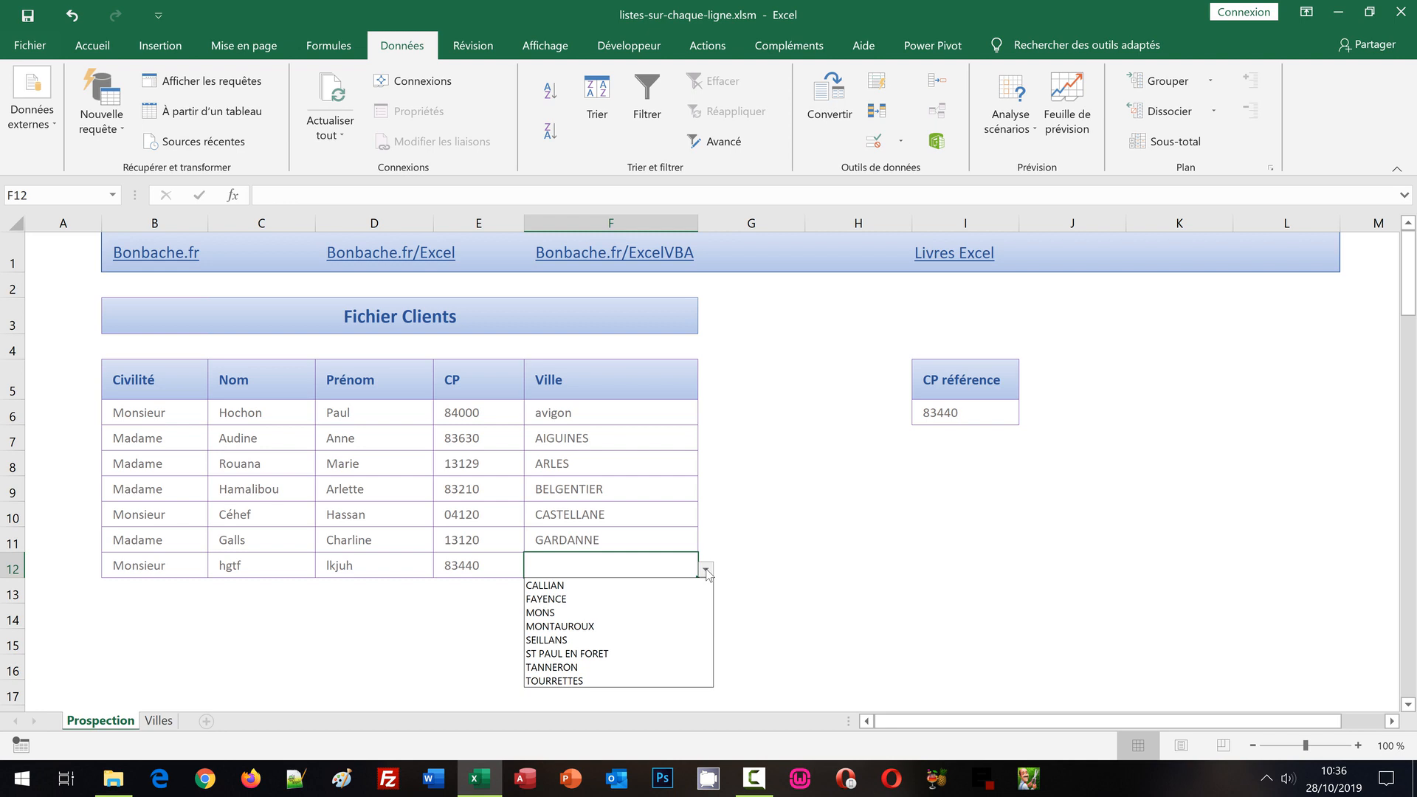
left_click(580, 627)
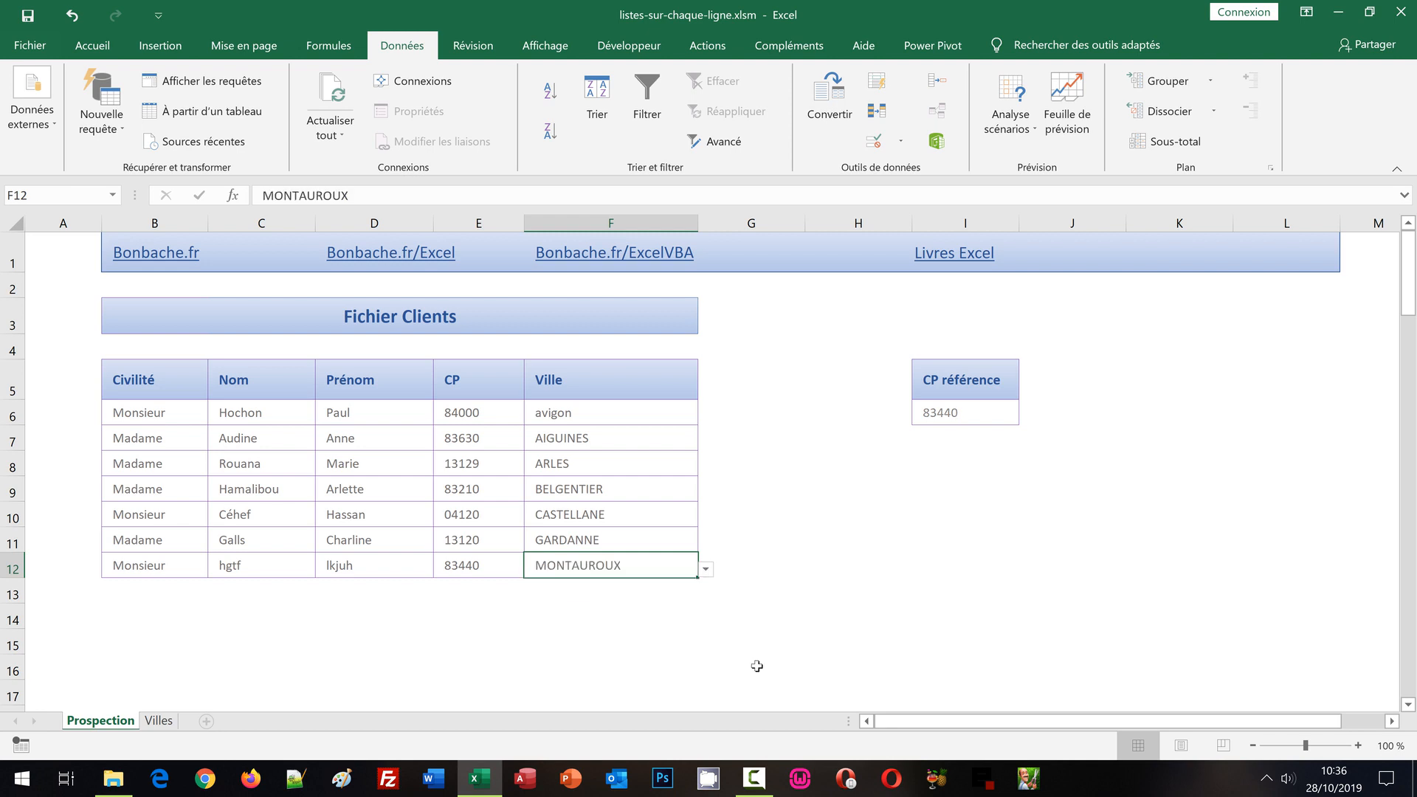